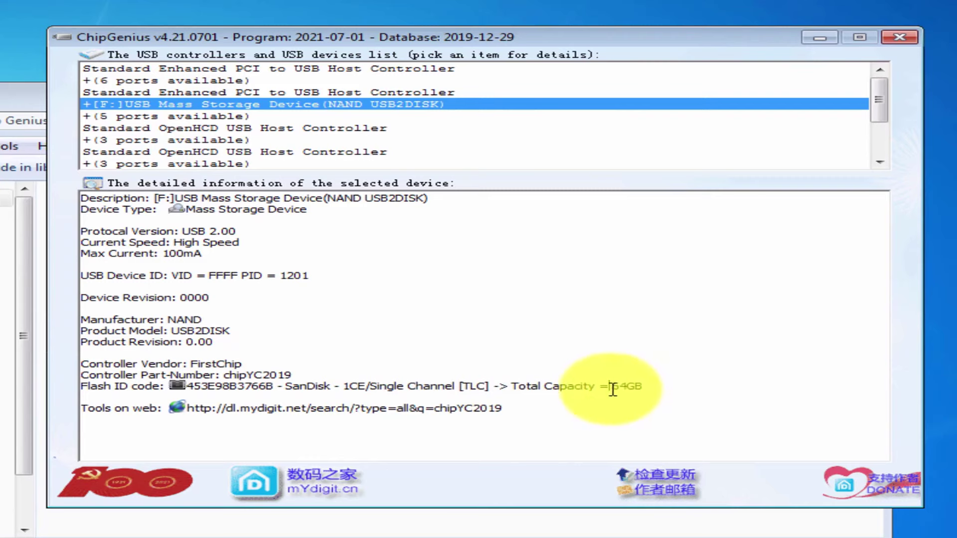
Highlight the Total Capacity = 64GB reading and the flash ID 453E98B3766B in ChipGenius
drag(647, 388, 597, 392)
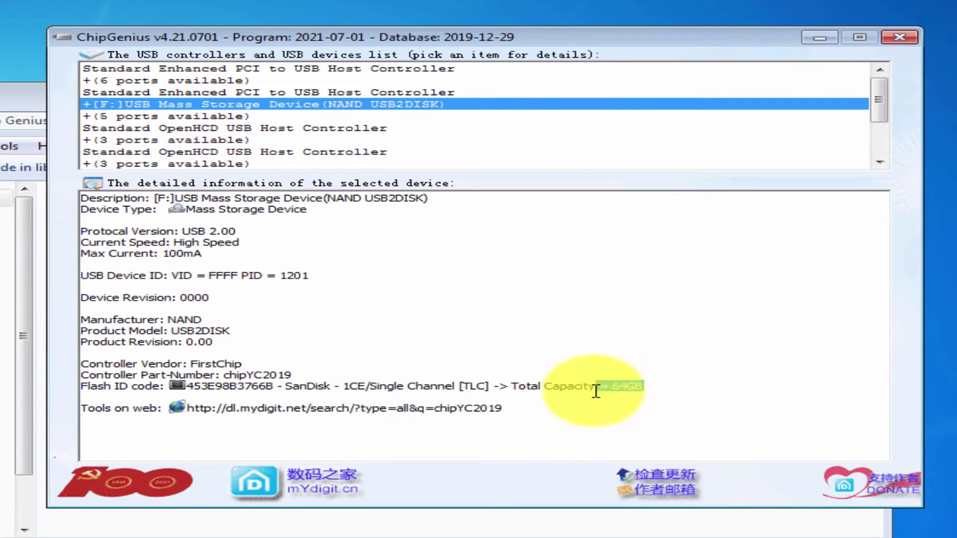
click(526, 388)
drag(510, 390, 647, 391)
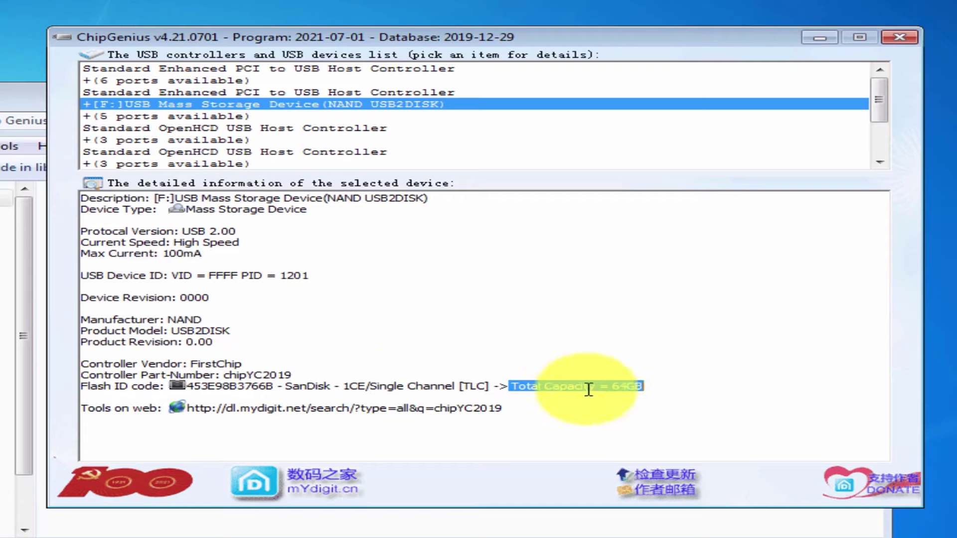
double_click(199, 387)
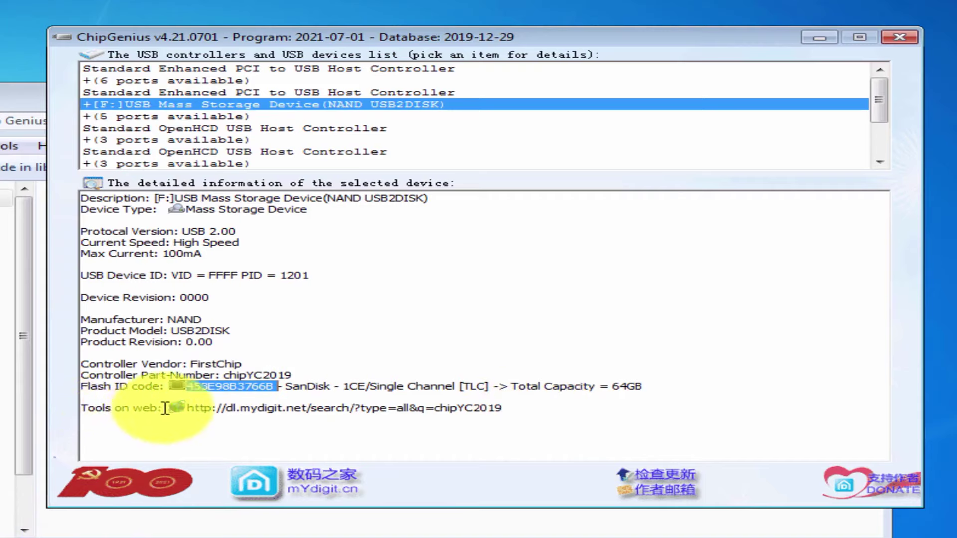
Highlight the controller part number, flash ID and mydigit chipYC2019 link, then close ChipGenius and its folder
drag(335, 368, 231, 378)
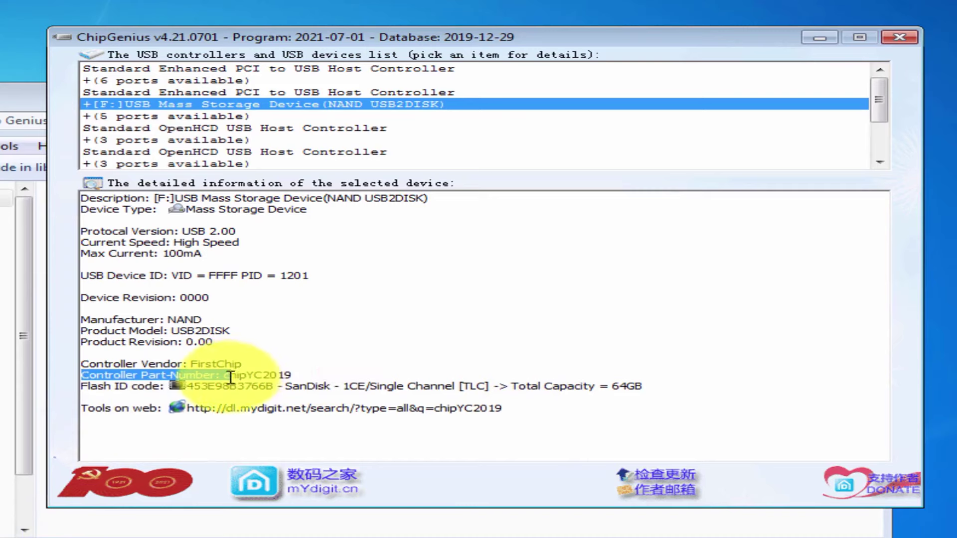
click(228, 378)
double_click(197, 387)
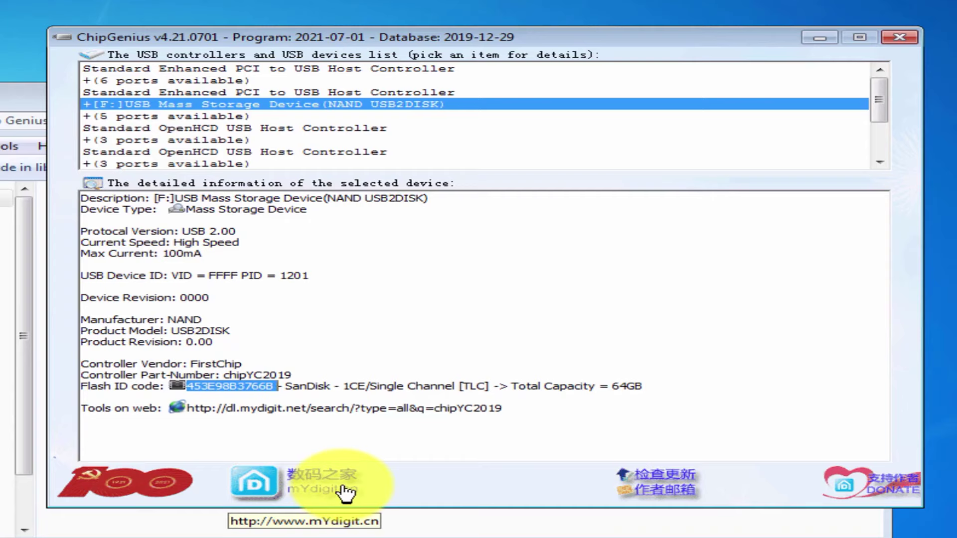
drag(498, 391, 363, 413)
click(517, 407)
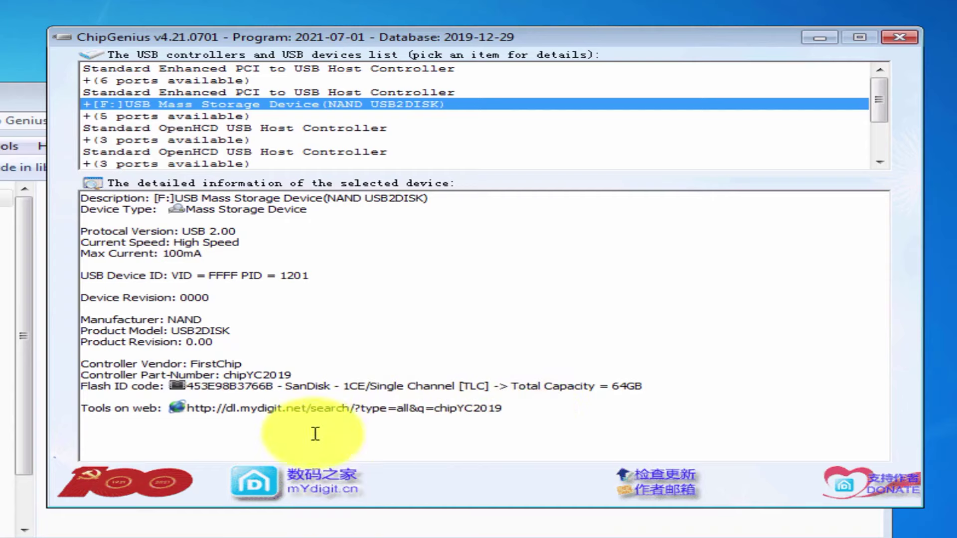
click(283, 426)
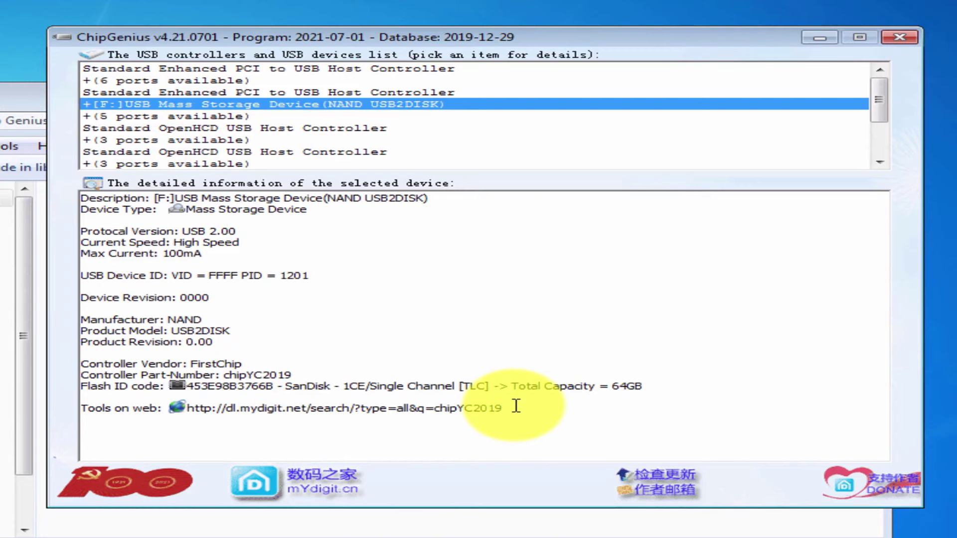
drag(516, 407, 197, 419)
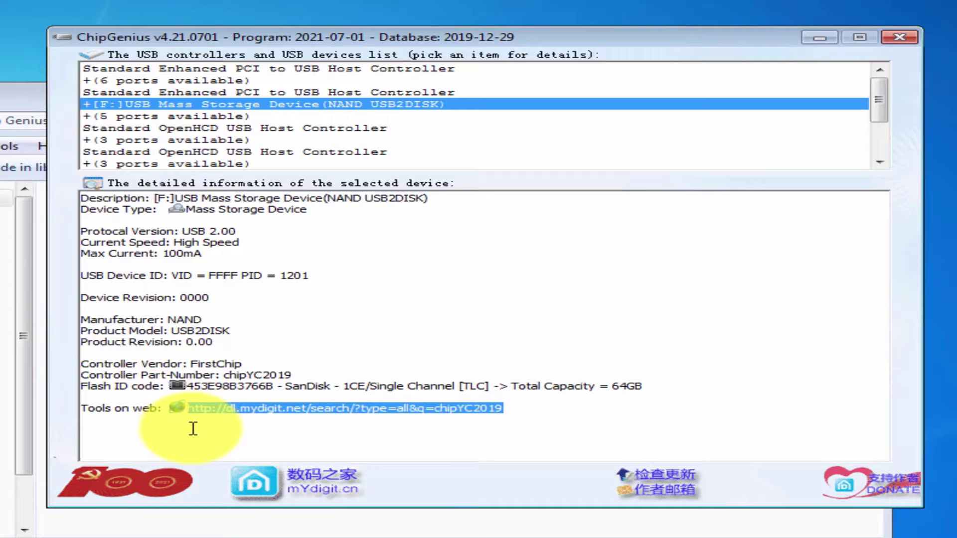
click(895, 38)
click(860, 99)
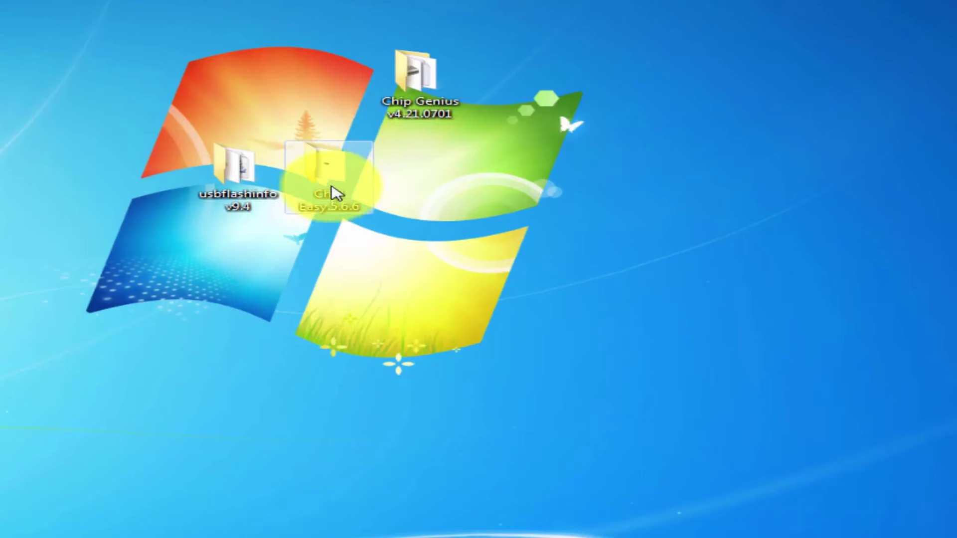
Launch ChipEasy_EN_V1.5.6.6.exe from the Chip Easy folder and highlight its Capacity: 0.0G reading
double_click(332, 169)
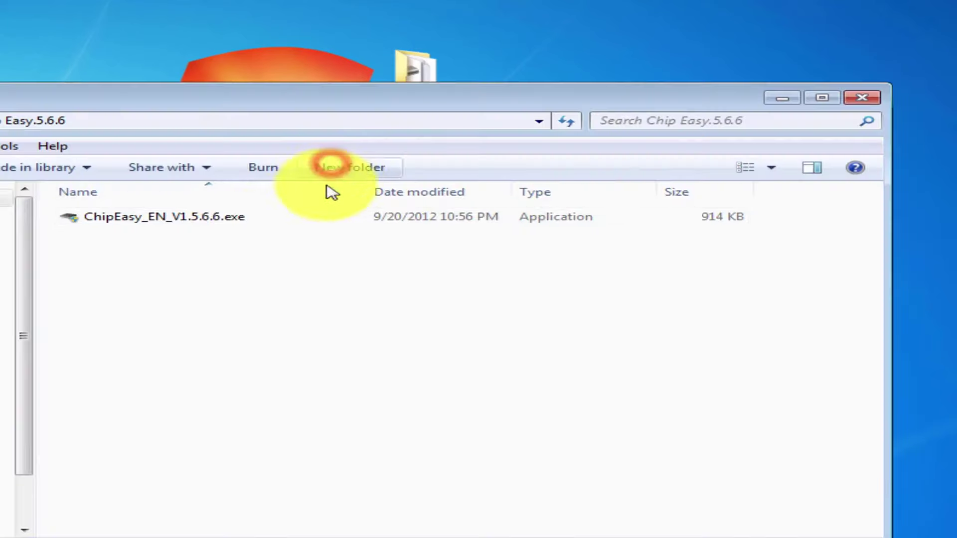
double_click(208, 217)
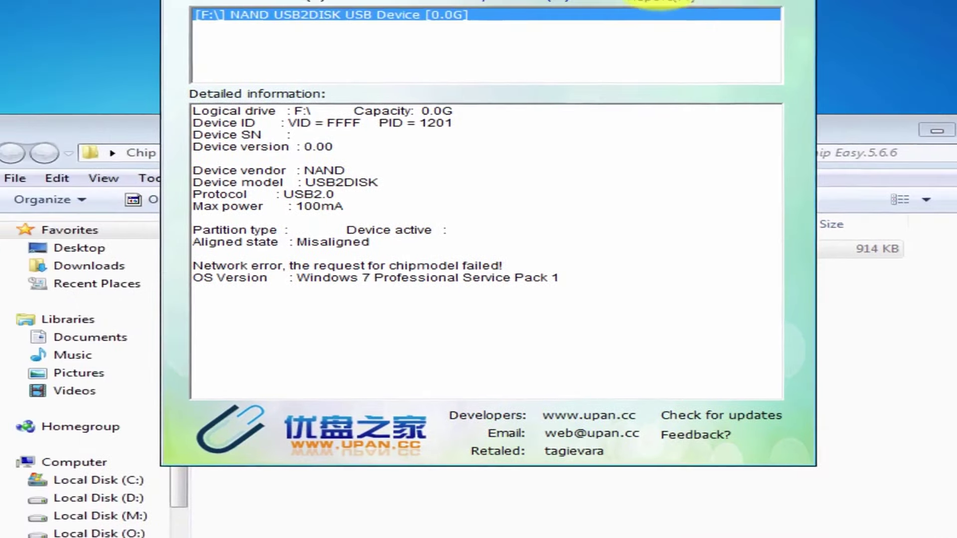
drag(653, 0, 491, 47)
drag(549, 59, 528, 8)
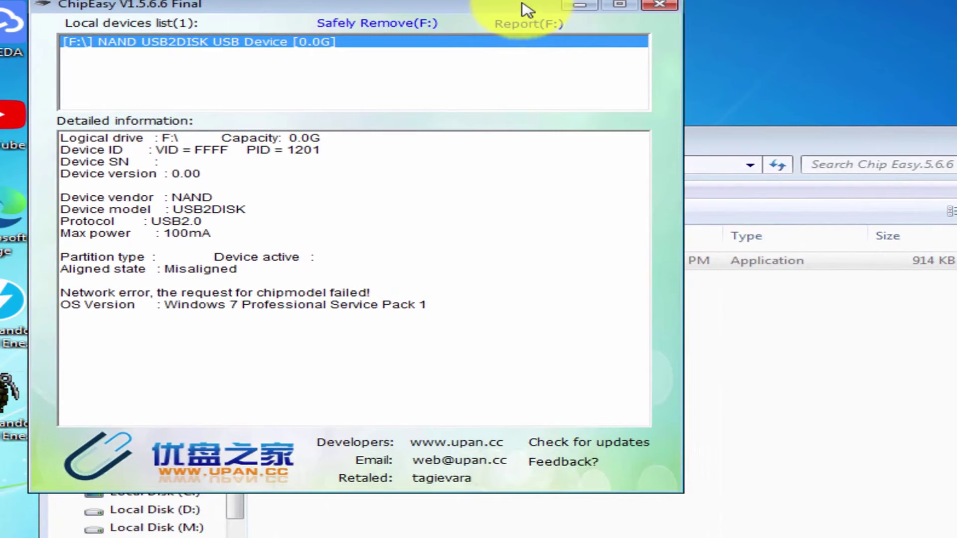
drag(487, 4, 549, 89)
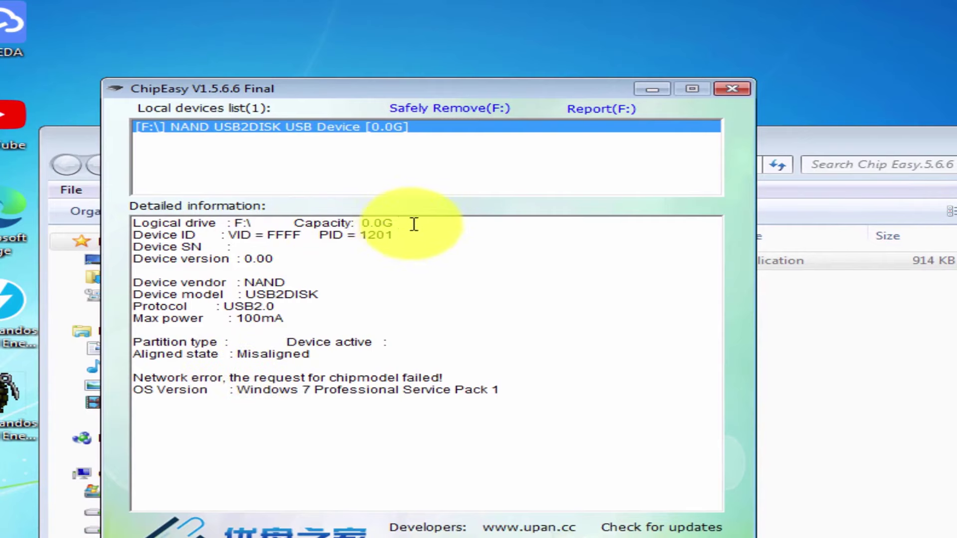
drag(412, 222, 289, 221)
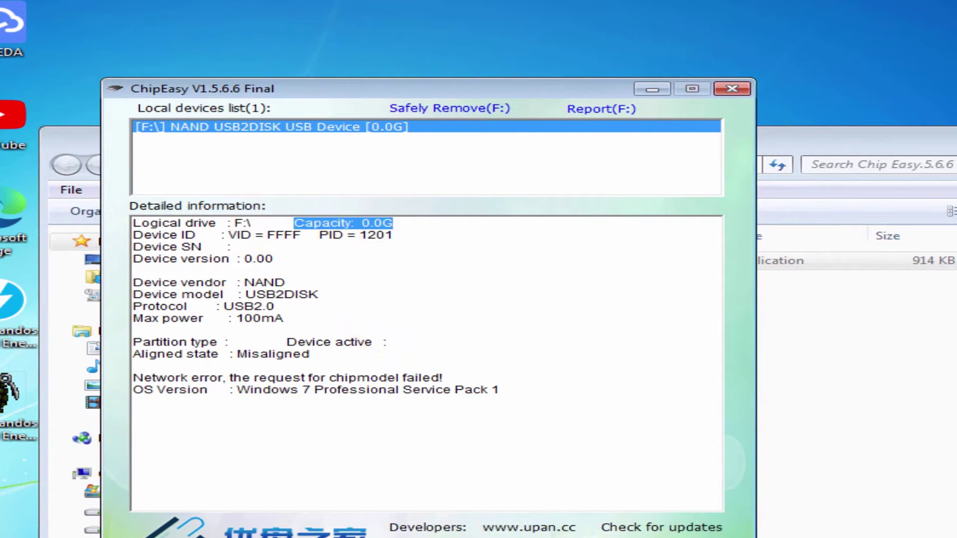
key(alt+Tab)
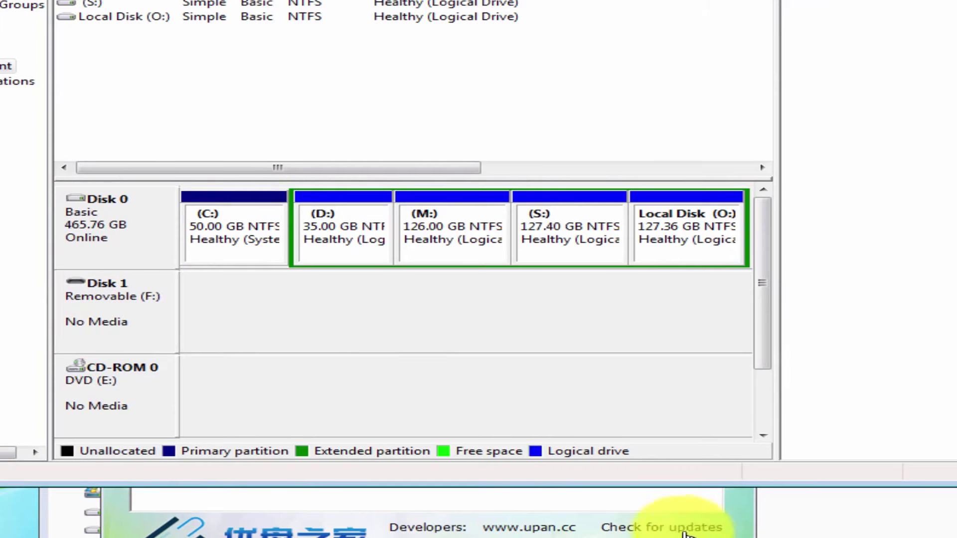
click(668, 505)
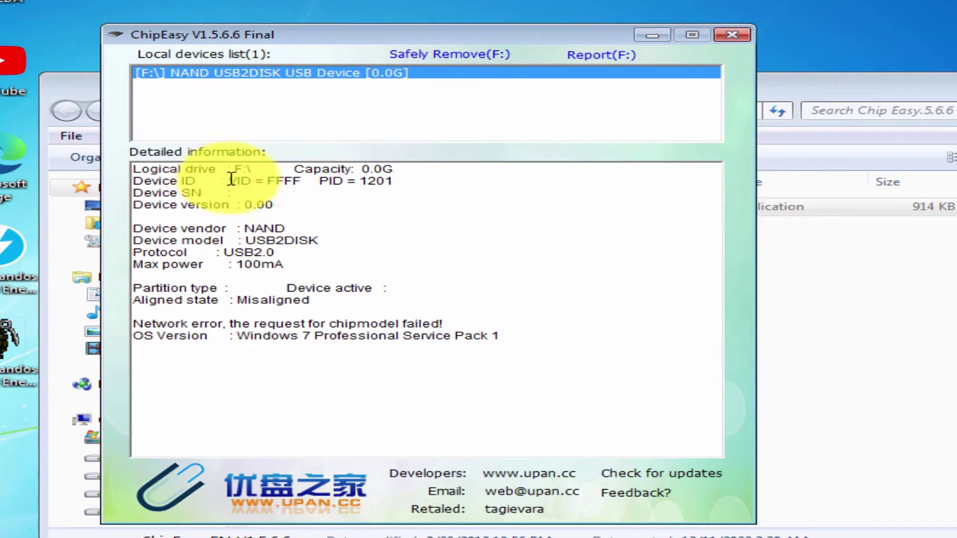
drag(231, 178, 402, 178)
click(433, 209)
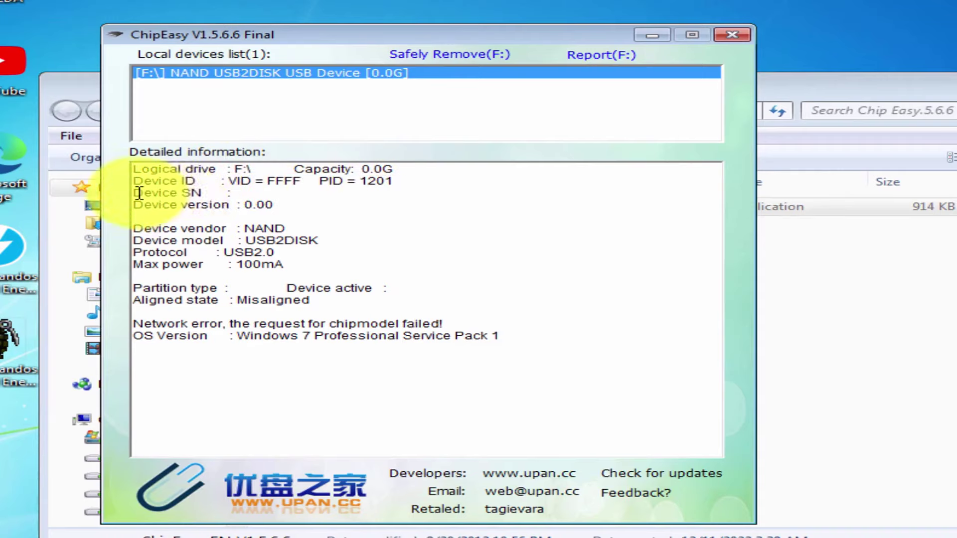
drag(139, 193, 249, 195)
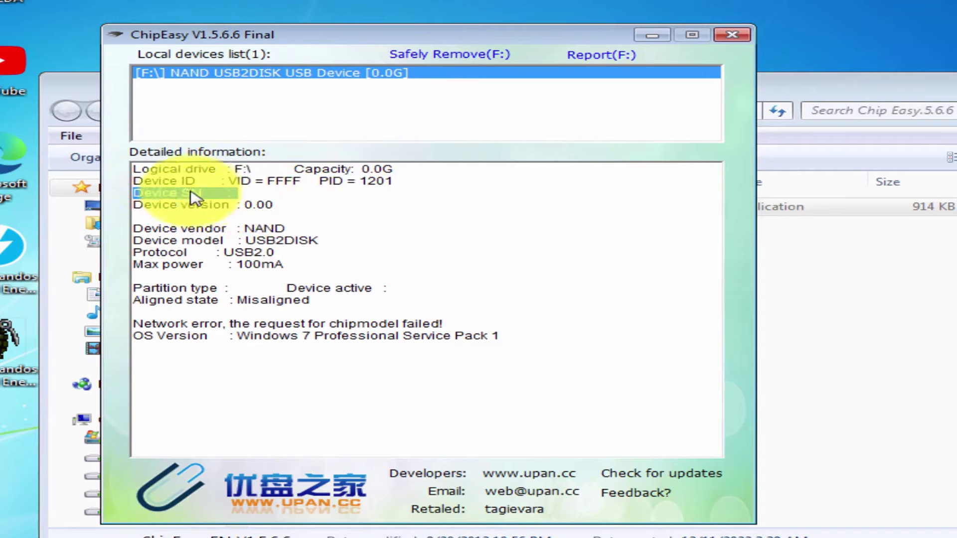
drag(135, 206, 459, 203)
click(322, 202)
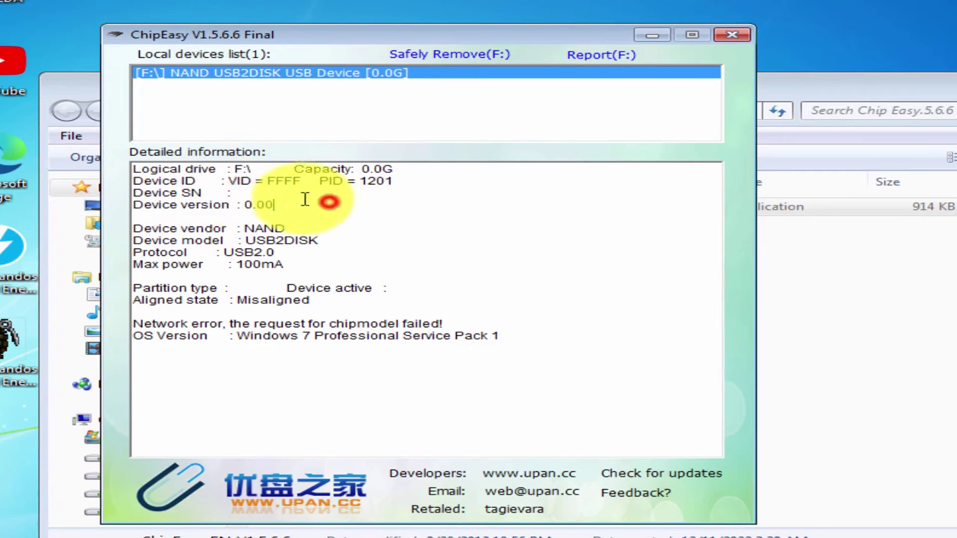
drag(229, 195, 309, 196)
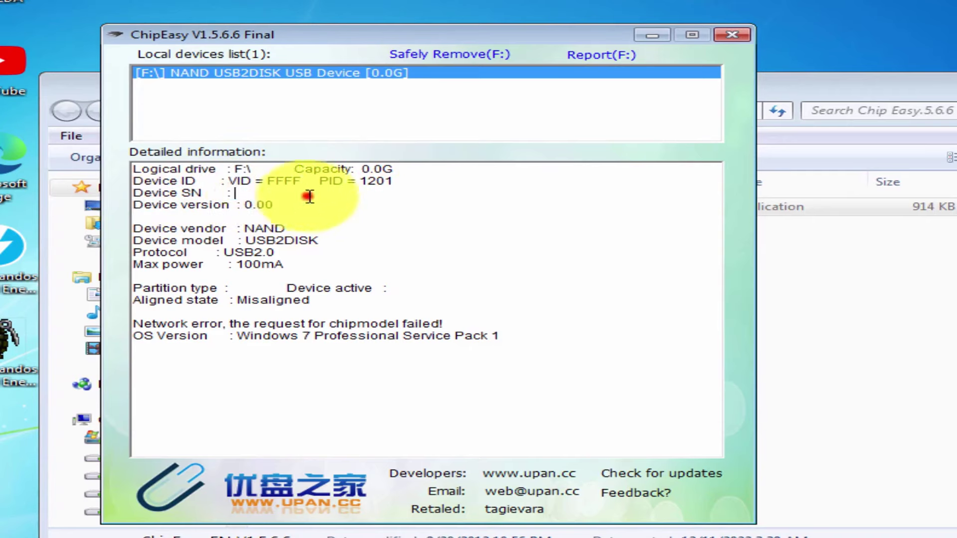
drag(149, 204, 300, 216)
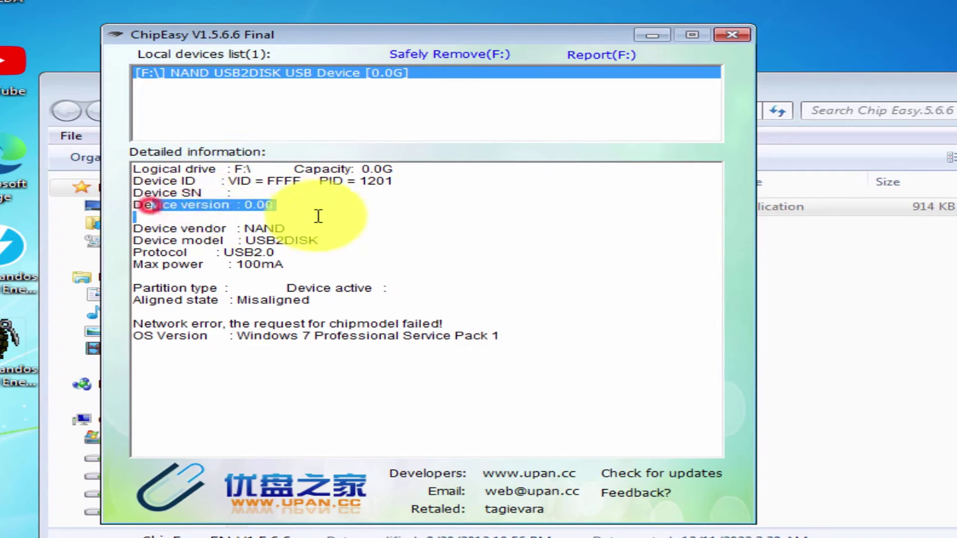
click(247, 206)
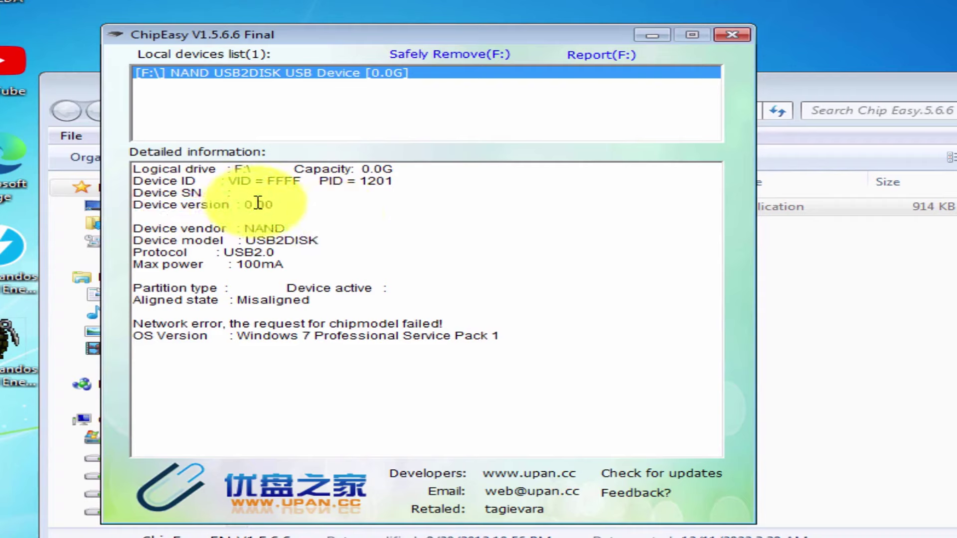
click(217, 227)
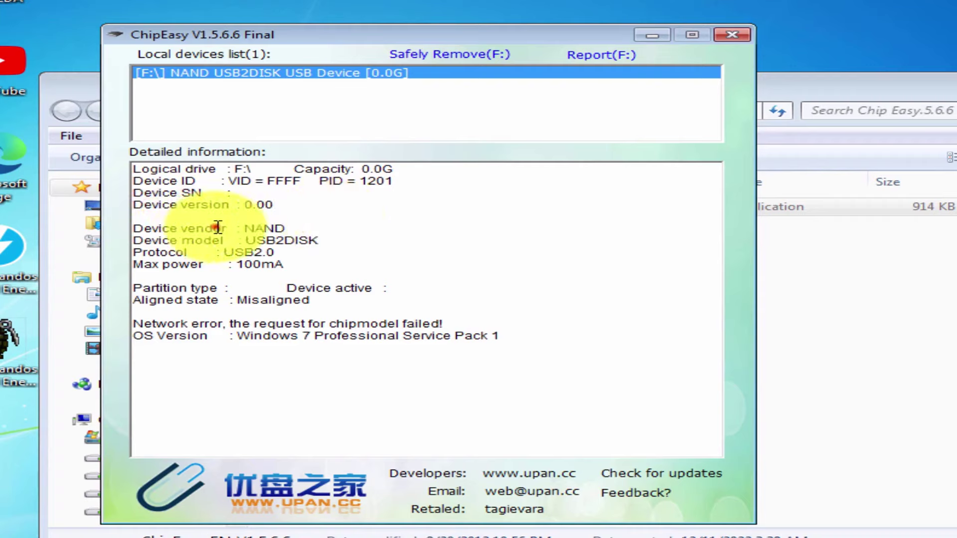
drag(218, 227, 310, 227)
triple_click(269, 228)
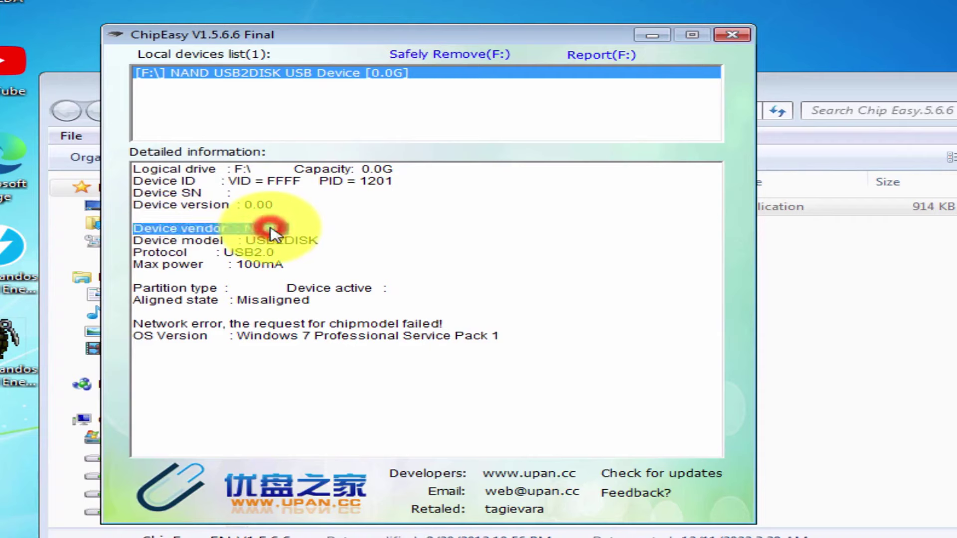
click(140, 229)
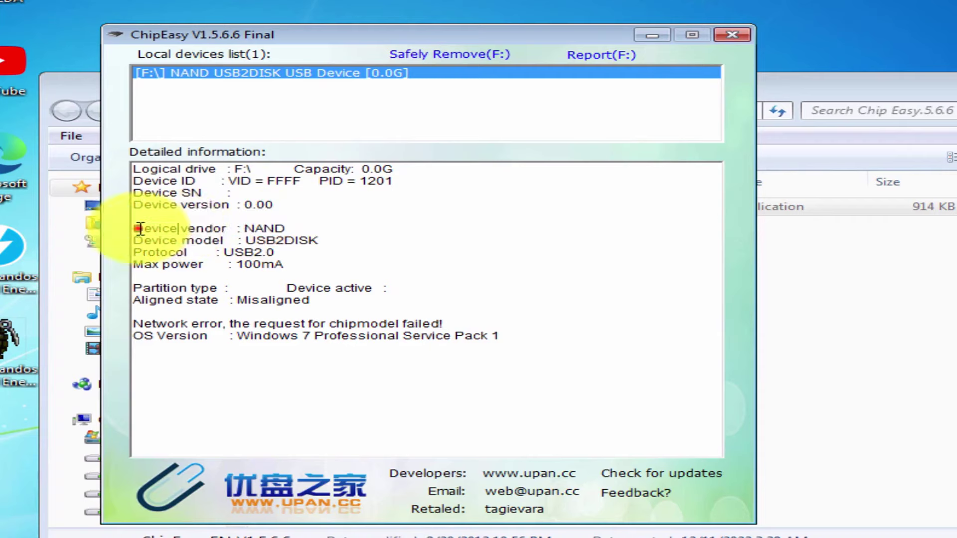
drag(140, 229, 214, 270)
click(295, 266)
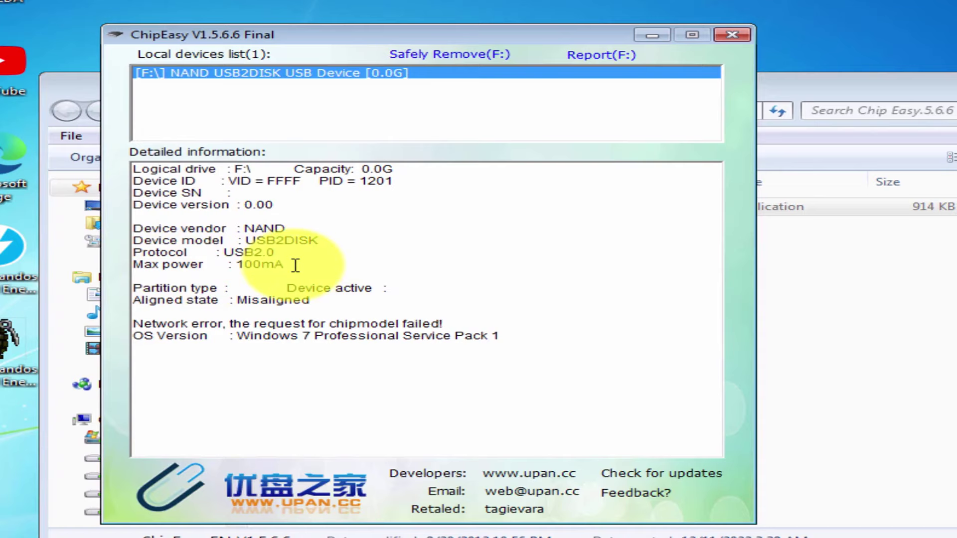
drag(296, 265, 455, 293)
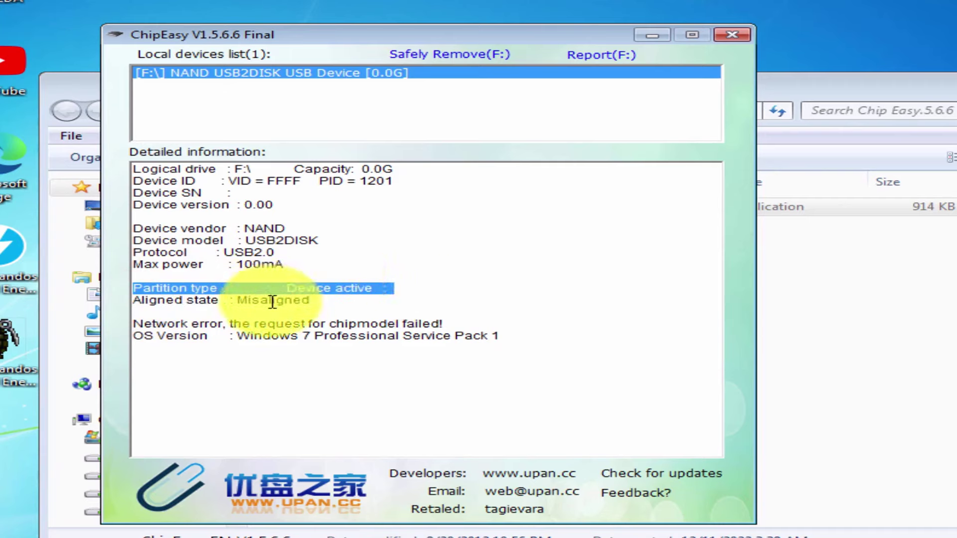
drag(429, 200, 498, 417)
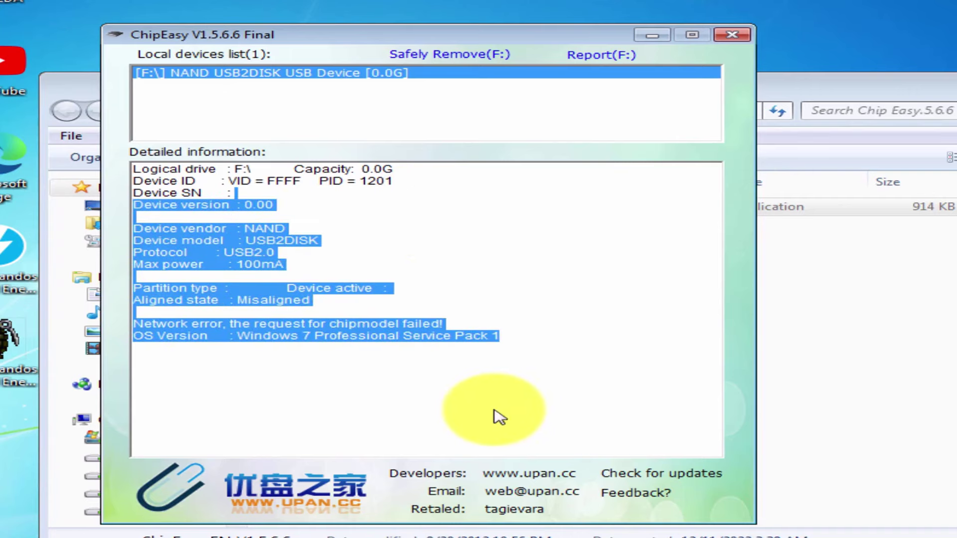
click(325, 214)
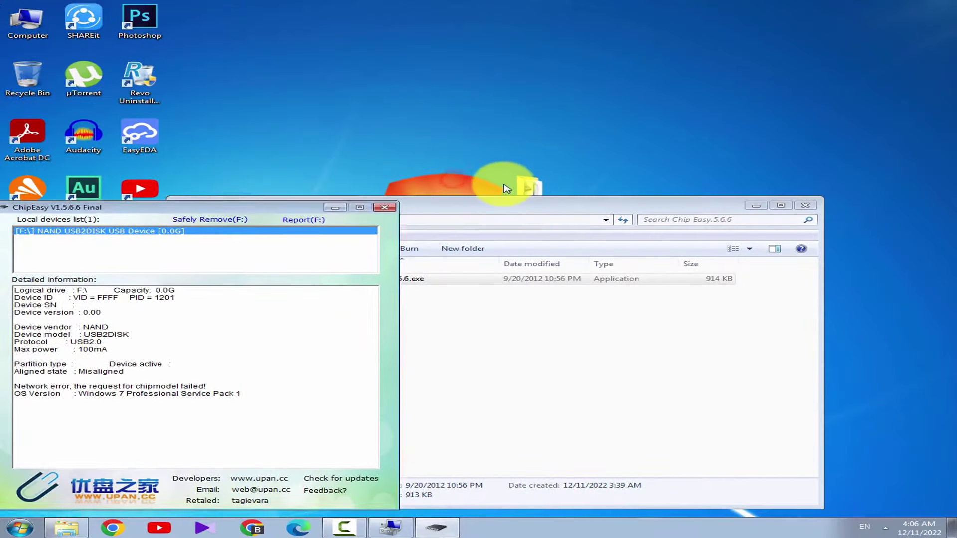
Relaunch ChipGenius_v4_21_0701.exe and place ChipEasy beside it to compare device details
click(539, 181)
double_click(380, 85)
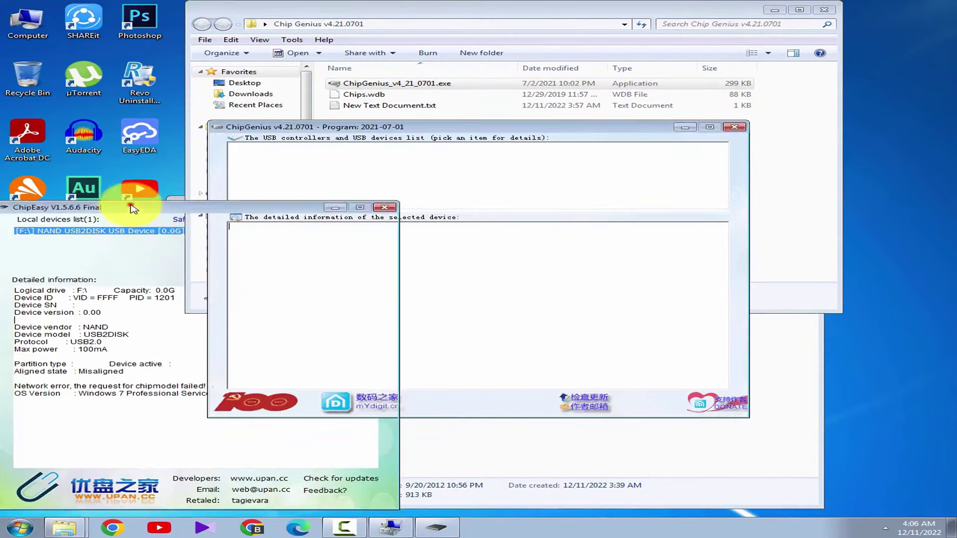
drag(149, 207, 210, 153)
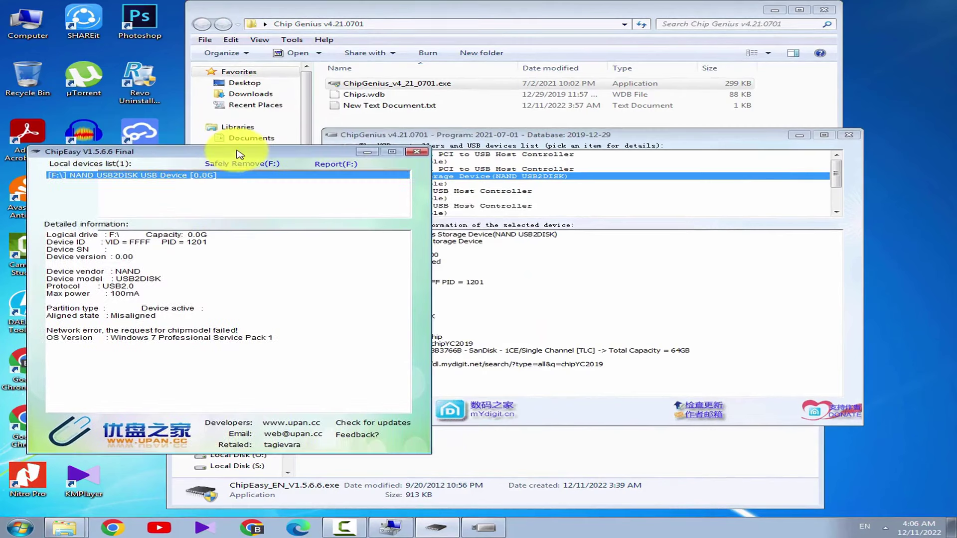
click(403, 355)
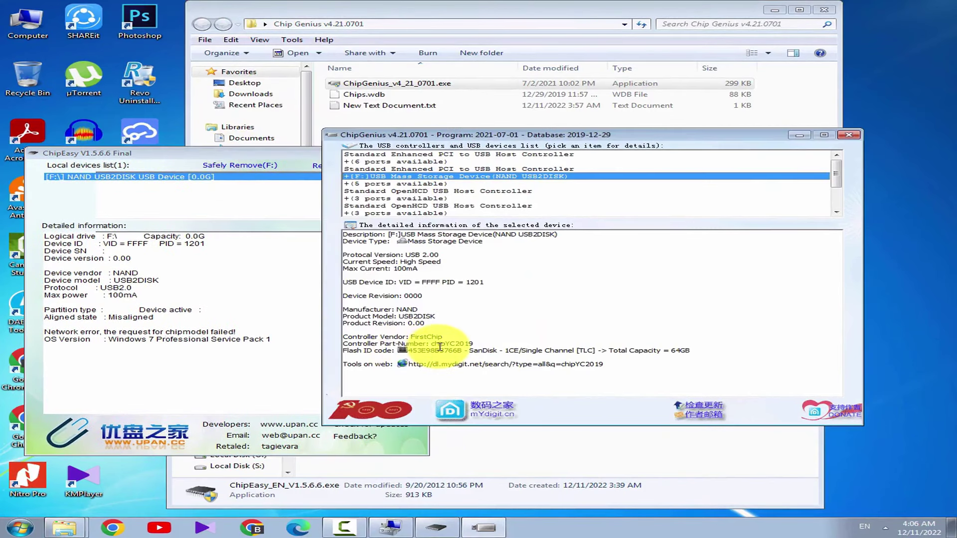
click(217, 357)
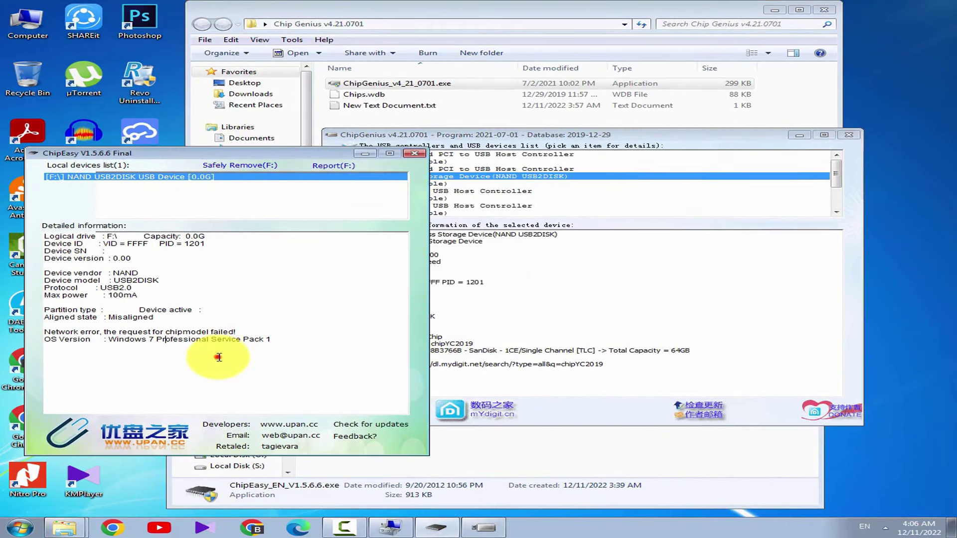
Close ChipEasy, minimize ChipGenius and its folder, and launch GetFlashInfo.exe from usbflashinfo v9.4
click(415, 154)
click(775, 10)
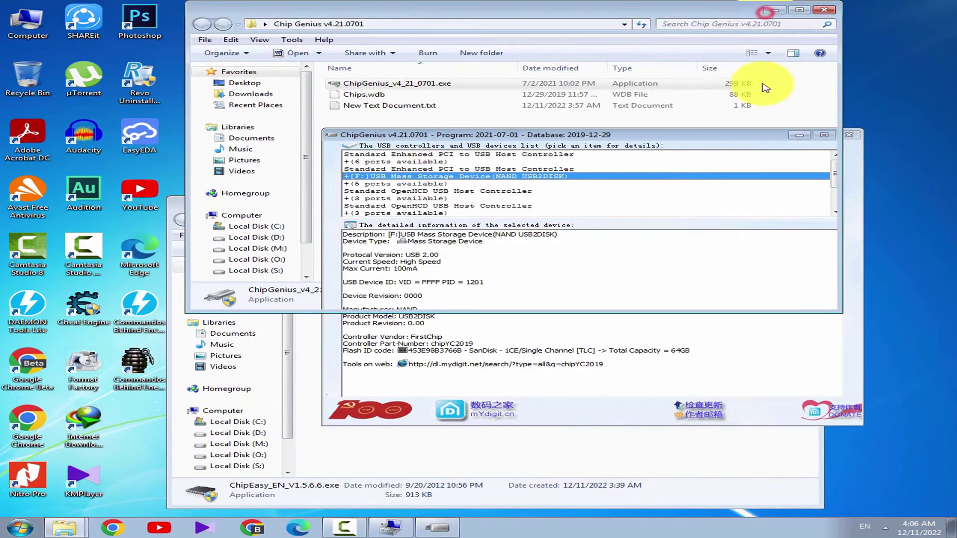
click(801, 136)
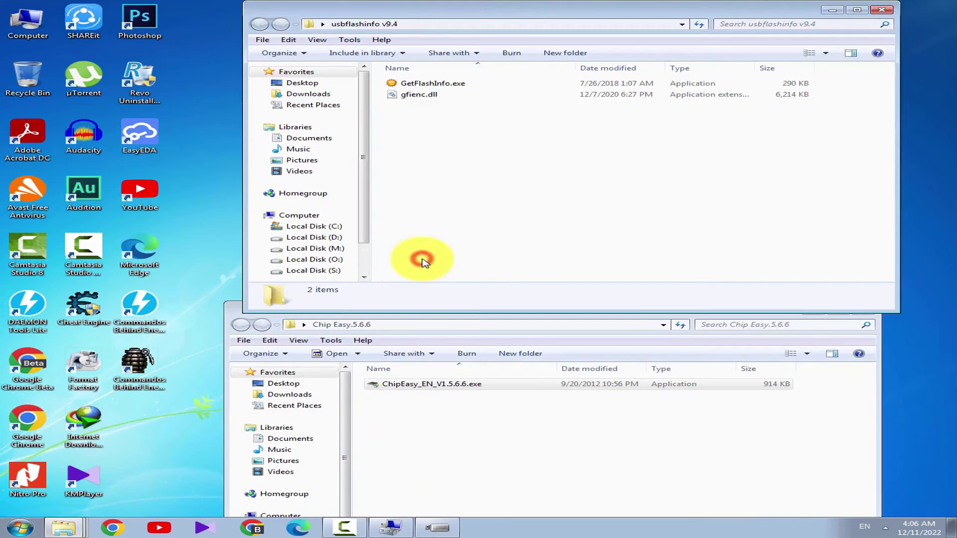
click(435, 84)
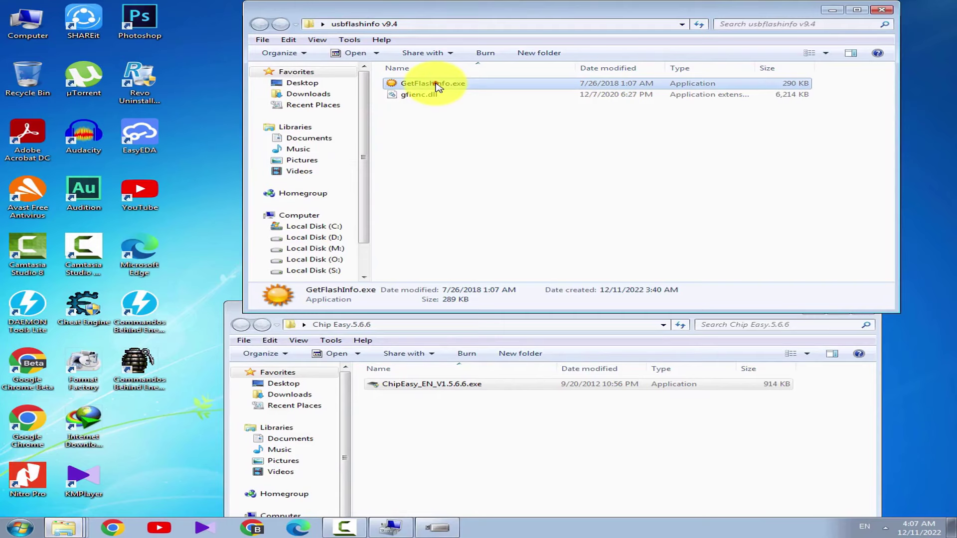
double_click(435, 84)
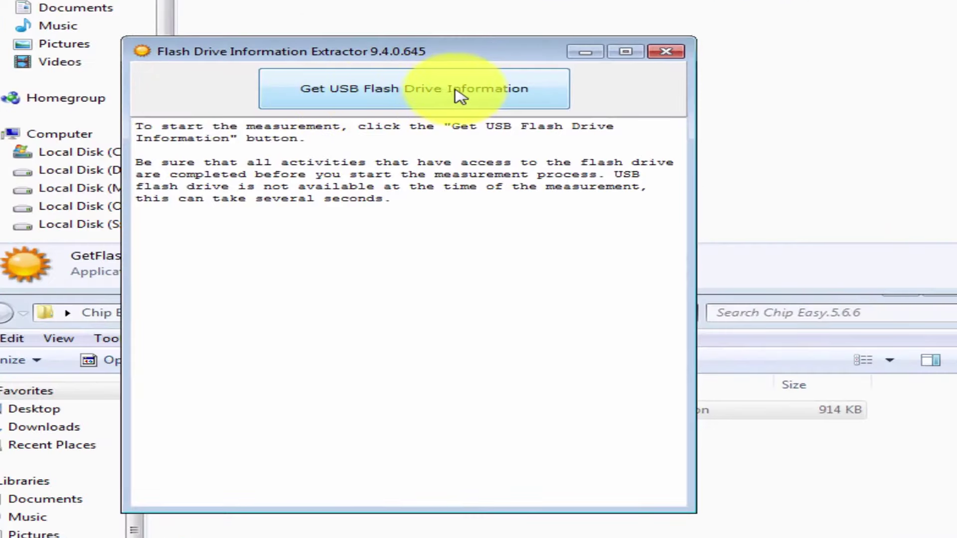
Read the USB flash drive information and mark VID FFFF, product USB2DISK and revision 0.00
click(460, 95)
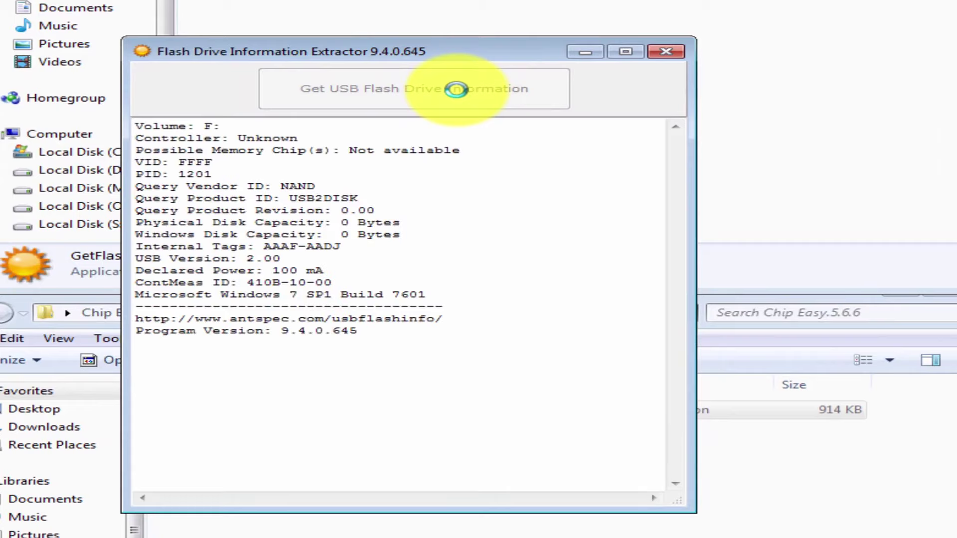
drag(143, 162, 214, 163)
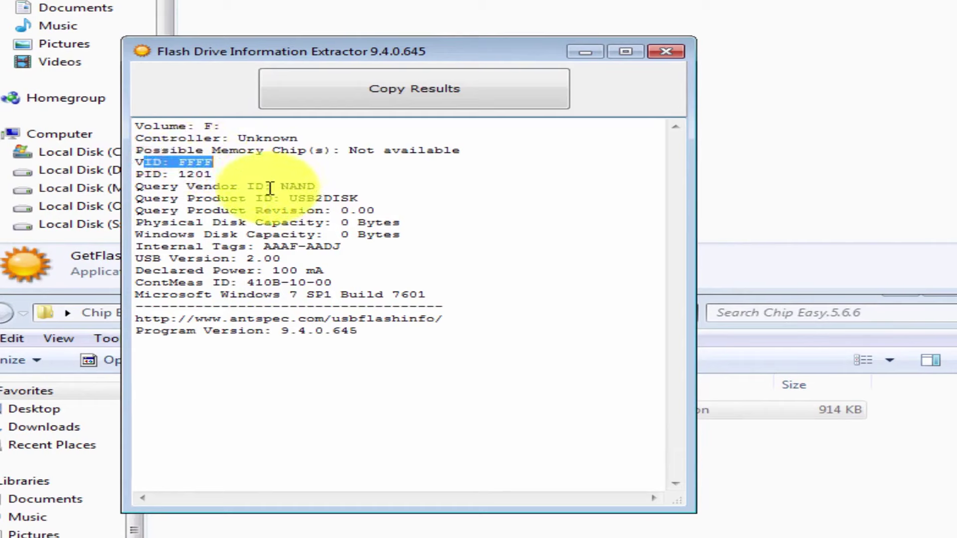
click(346, 182)
drag(171, 187, 290, 199)
click(321, 184)
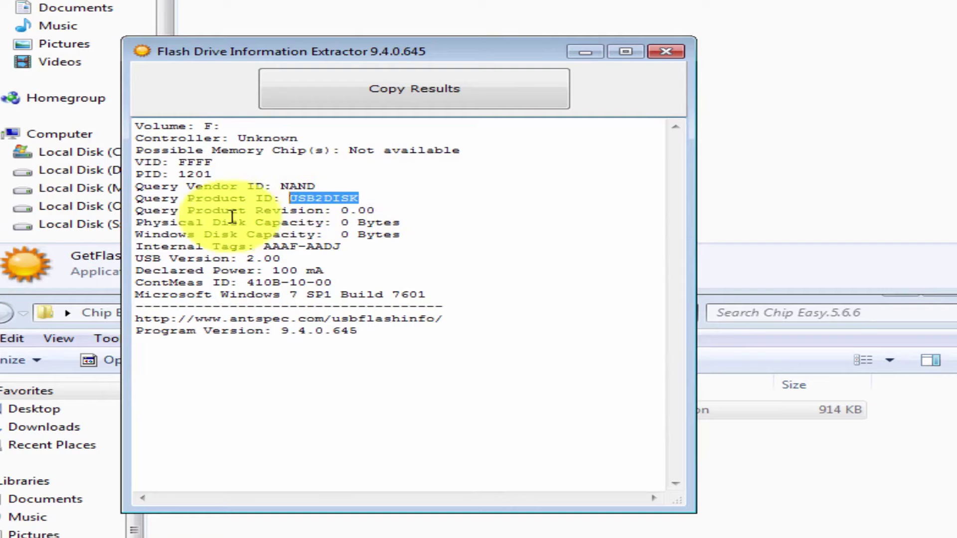
drag(187, 210, 65, 209)
click(386, 209)
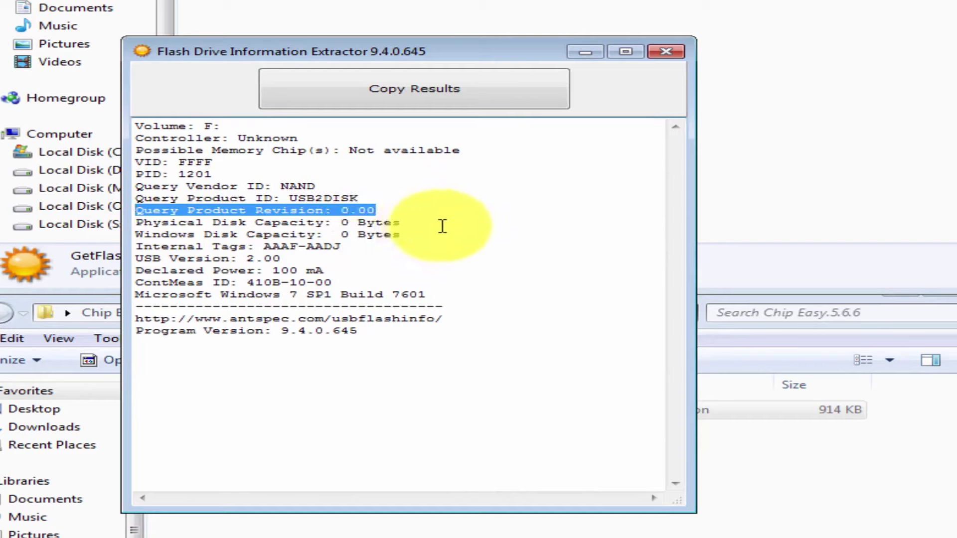
Mark the 0 Bytes capacities, USB 2.00 and 100 mA power, then close the extractor and its folder
drag(442, 223, 324, 235)
click(199, 227)
drag(164, 258, 282, 259)
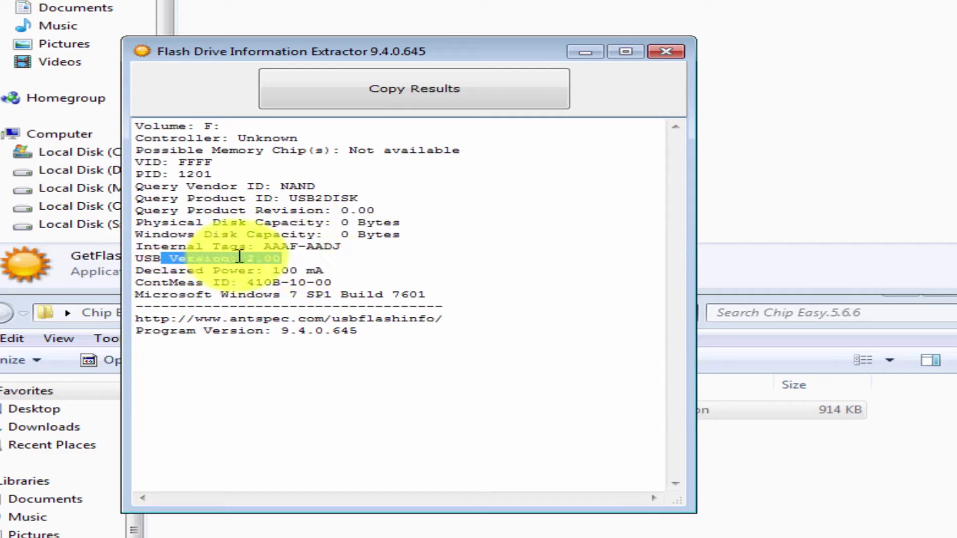
drag(352, 274, 282, 274)
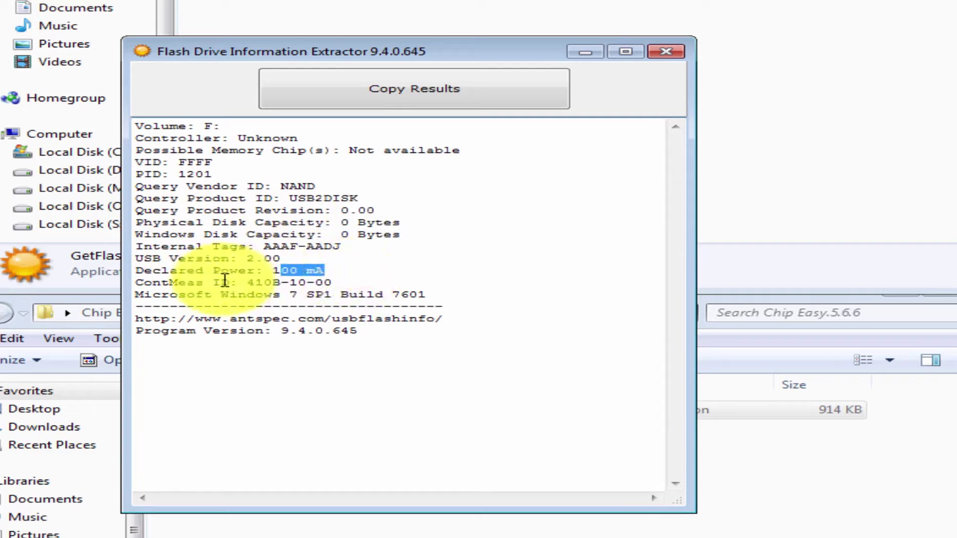
drag(214, 174, 346, 359)
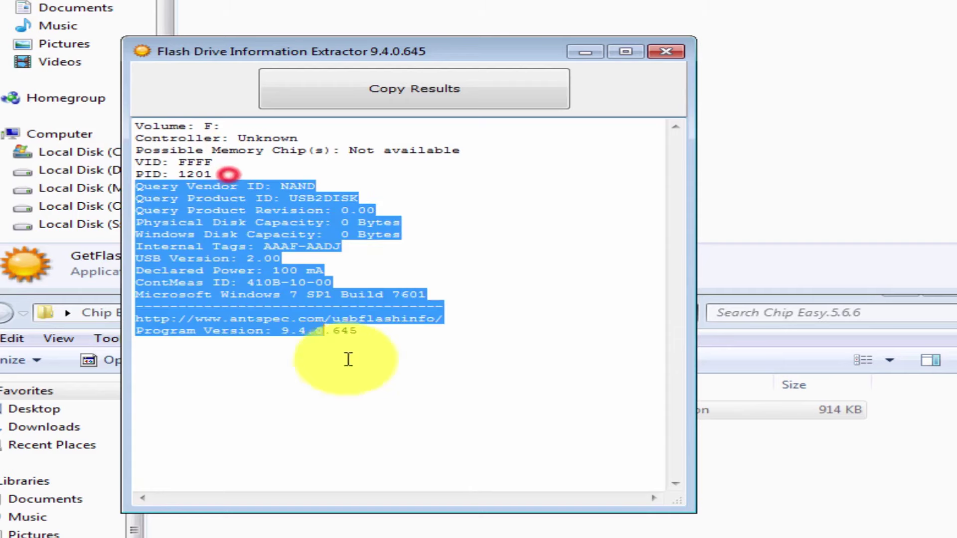
click(315, 387)
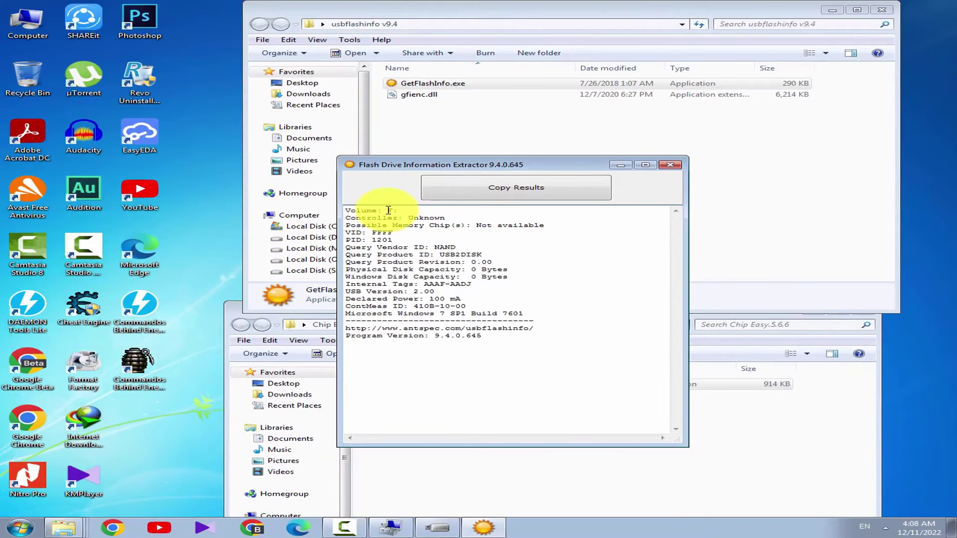
click(670, 165)
click(883, 9)
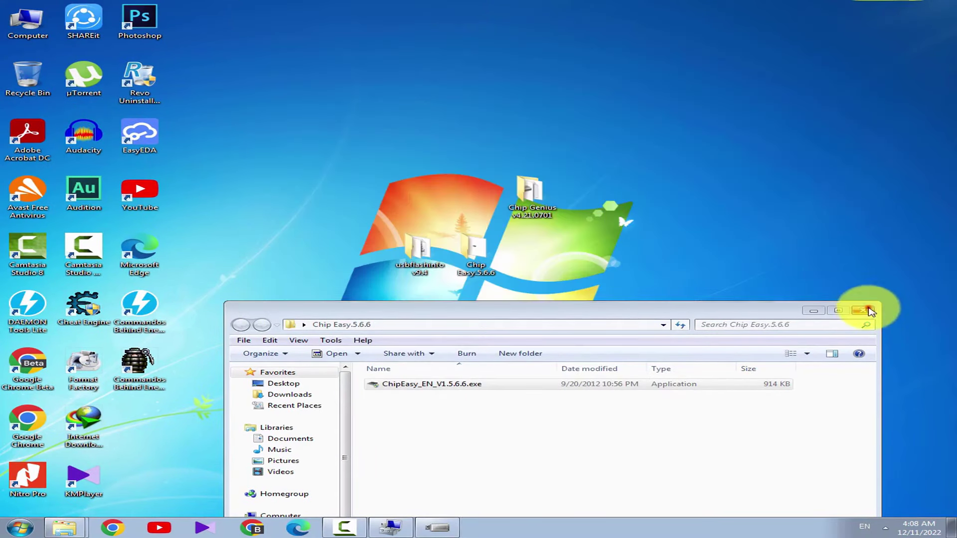
Close the Chip Easy folder, restore ChipGenius near the centre and mark its device description
click(868, 309)
click(439, 528)
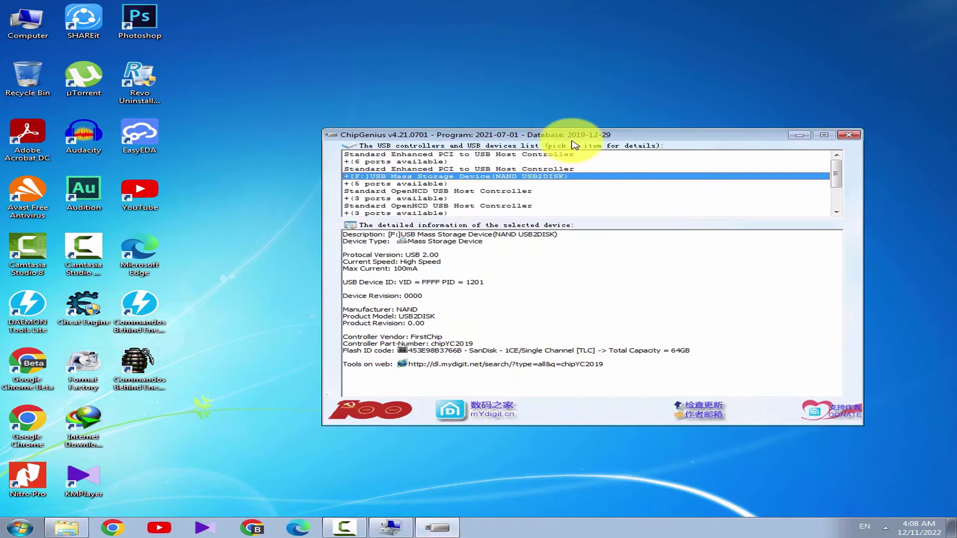
drag(566, 139, 467, 132)
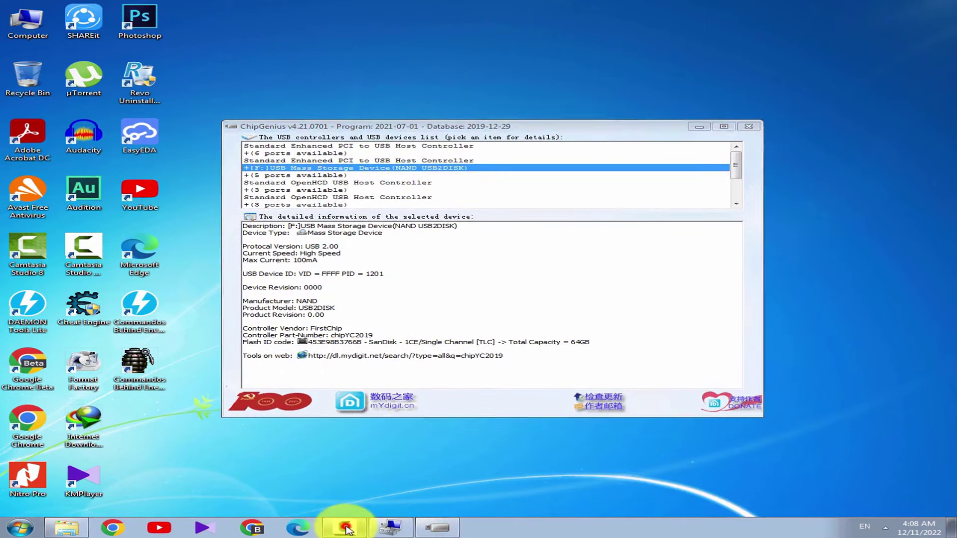
drag(242, 226, 636, 376)
click(541, 291)
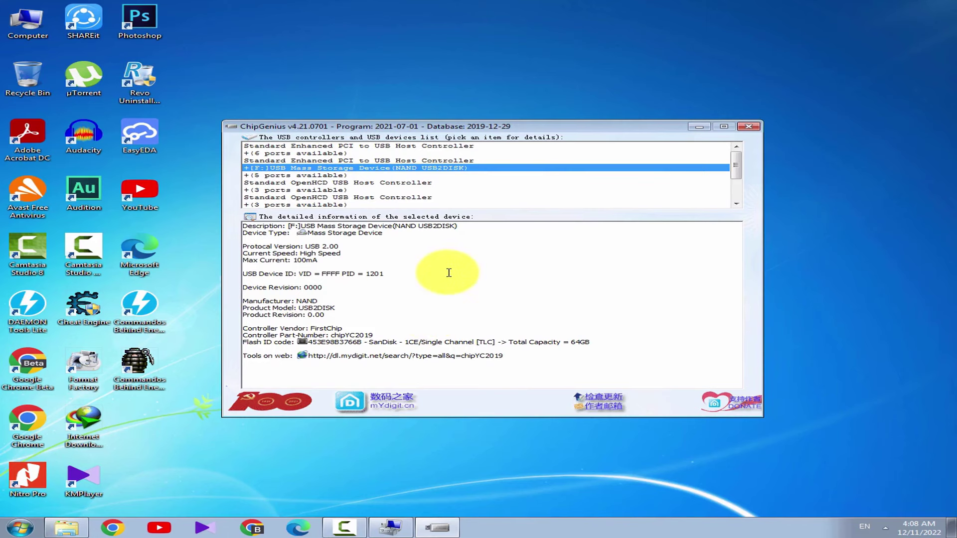
Select the mydigit search link for the chipYC2019 controller in ChipGenius
click(386, 456)
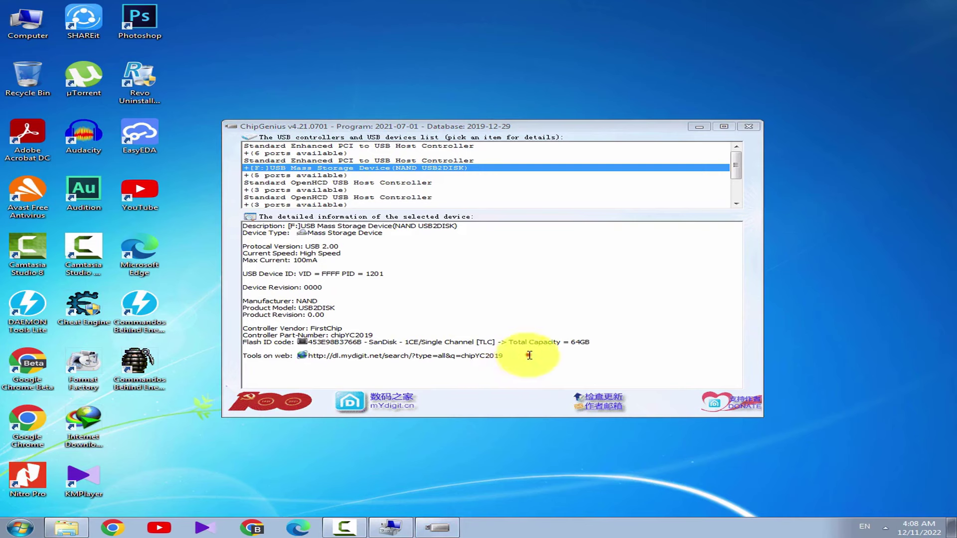
drag(527, 355, 321, 355)
click(289, 355)
double_click(316, 356)
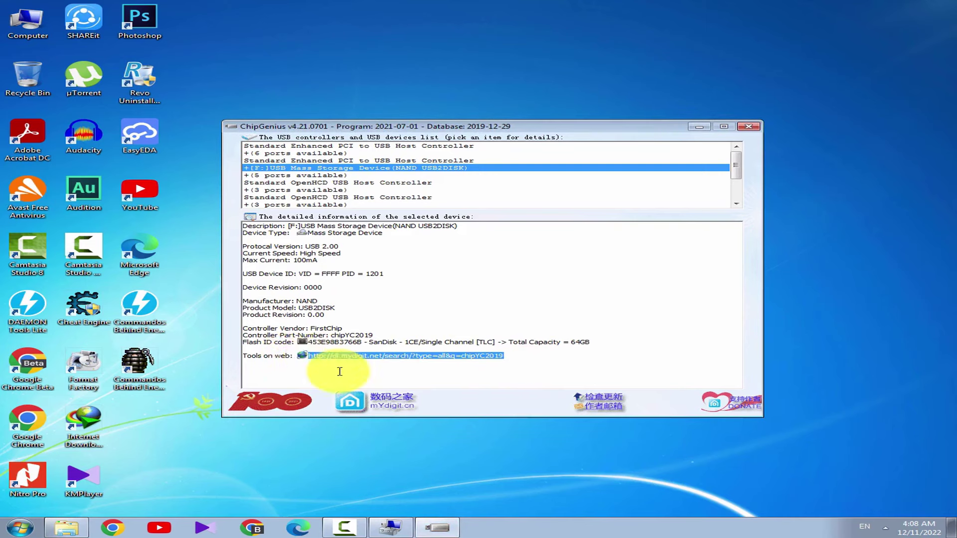
click(385, 367)
click(469, 481)
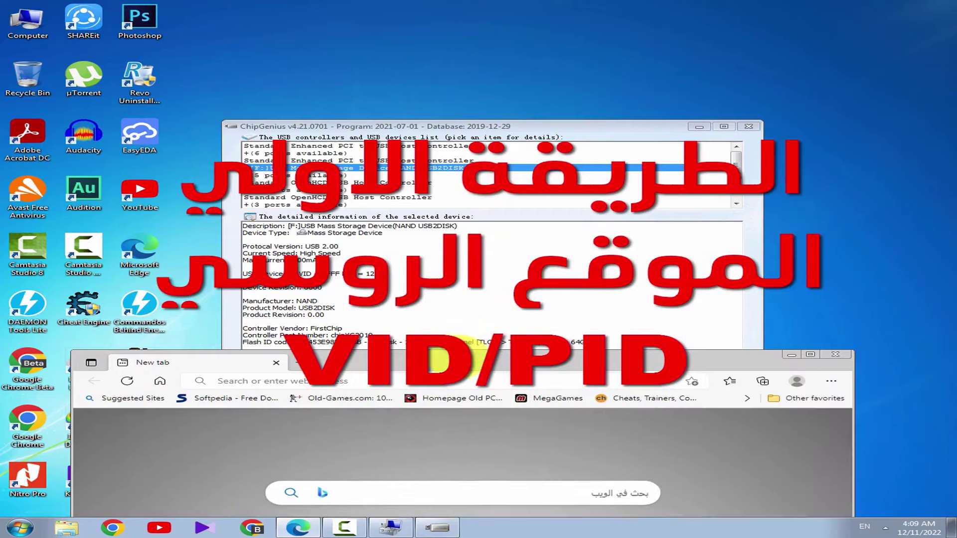
Maximize the browser, open the iFlash quick link at flashboot.ru/iflash, and decline translation
double_click(456, 358)
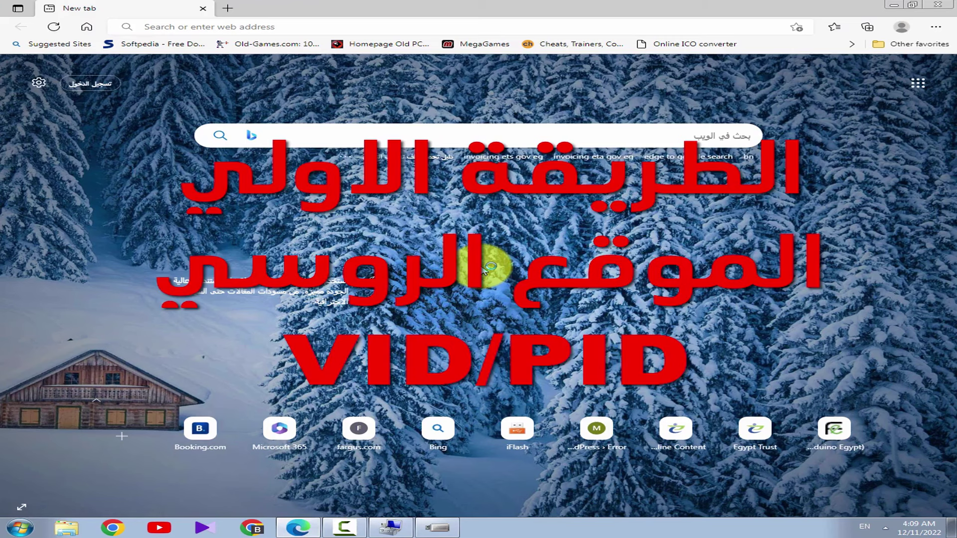
click(532, 438)
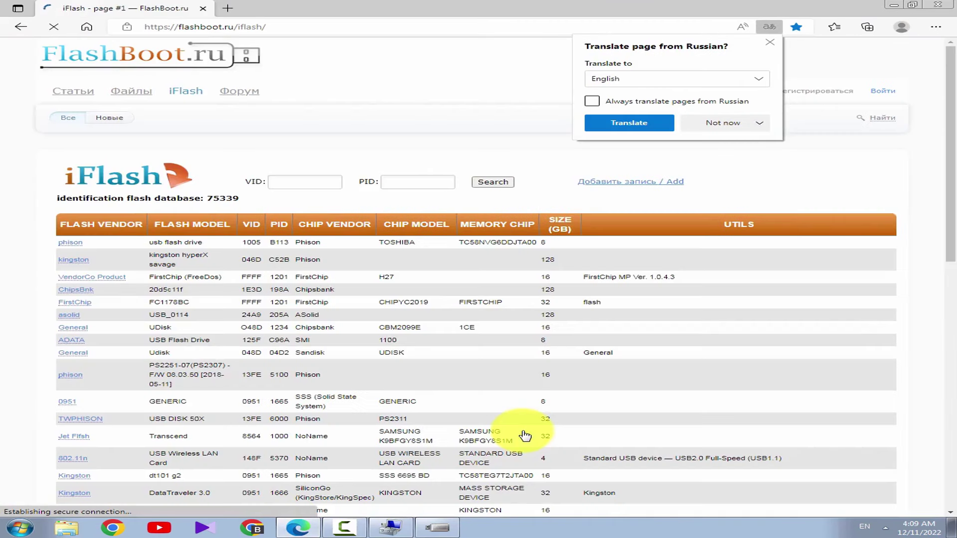
click(955, 78)
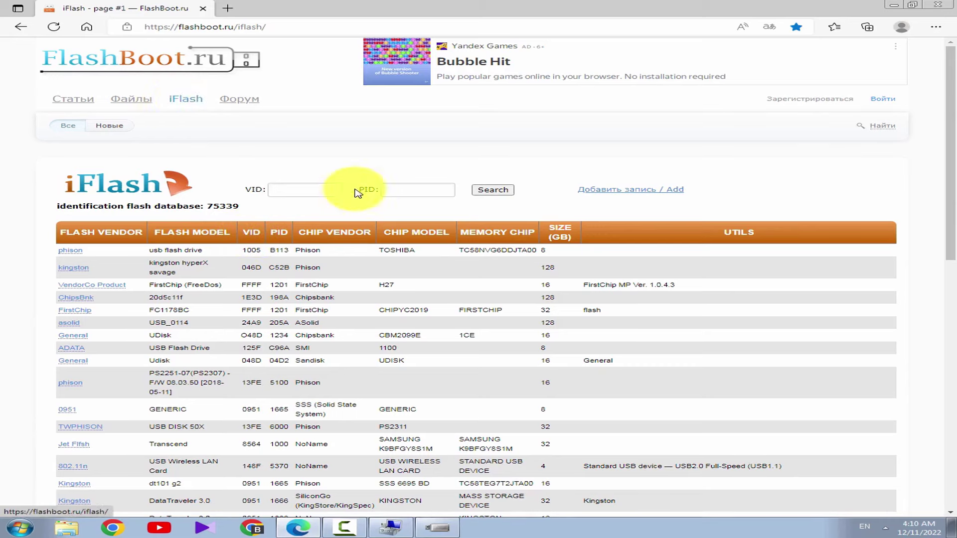
Enter VID ffff in the iFlash search after checking it in ChipGenius
click(285, 193)
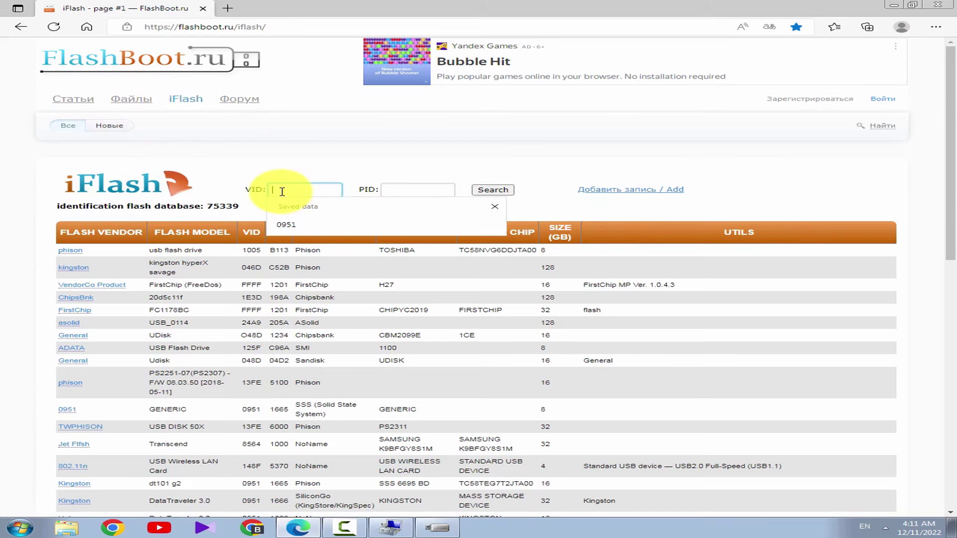
click(438, 528)
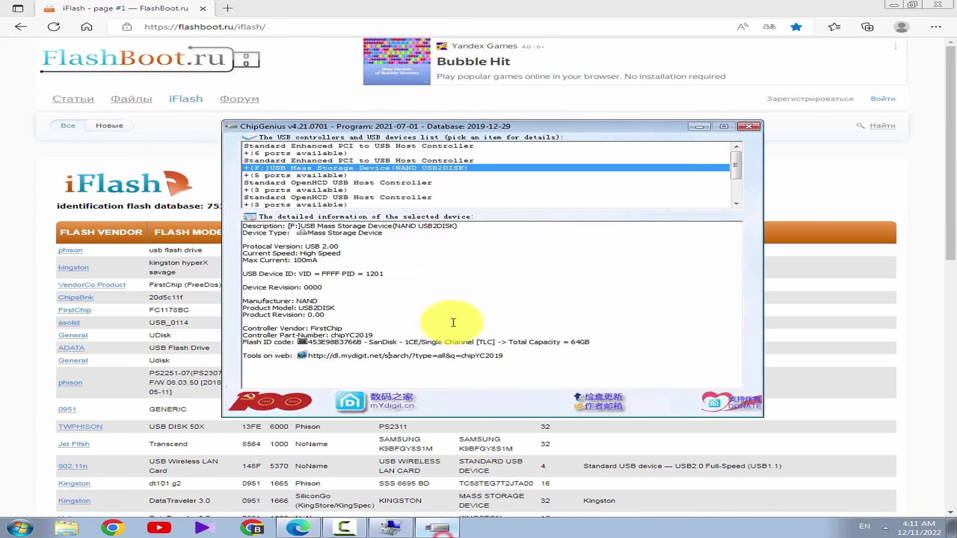
click(188, 163)
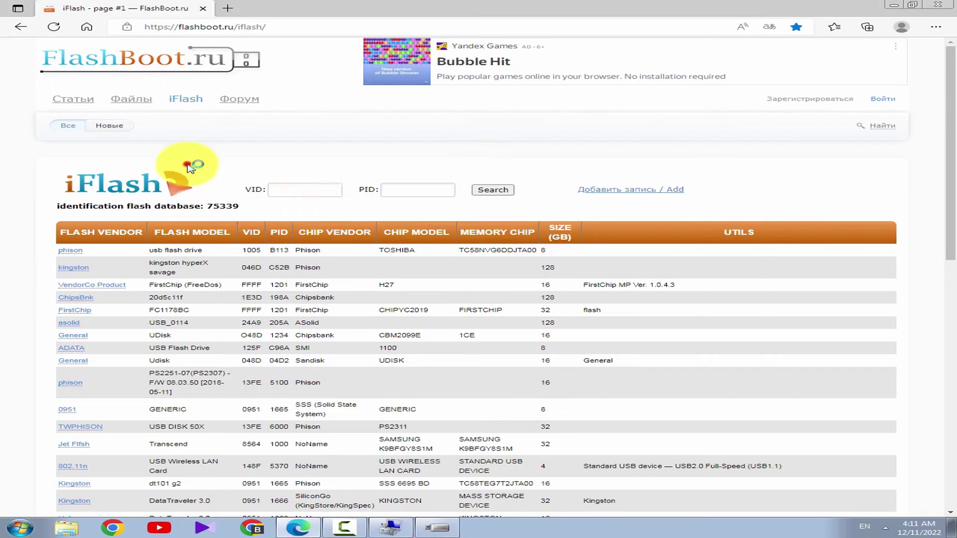
click(311, 195)
text(fff)
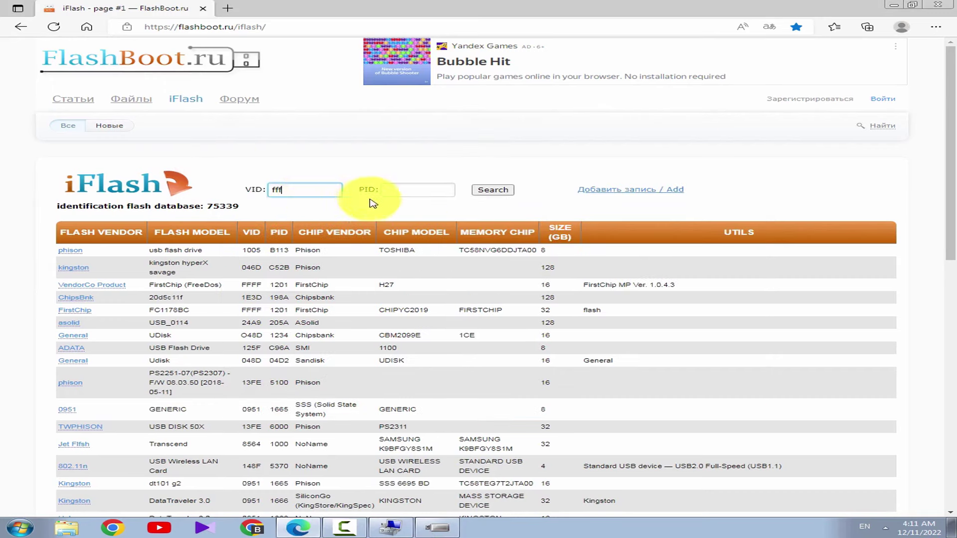
text(f)
Enter PID 1201, confirmed from ChipGenius, and run the database search
click(417, 191)
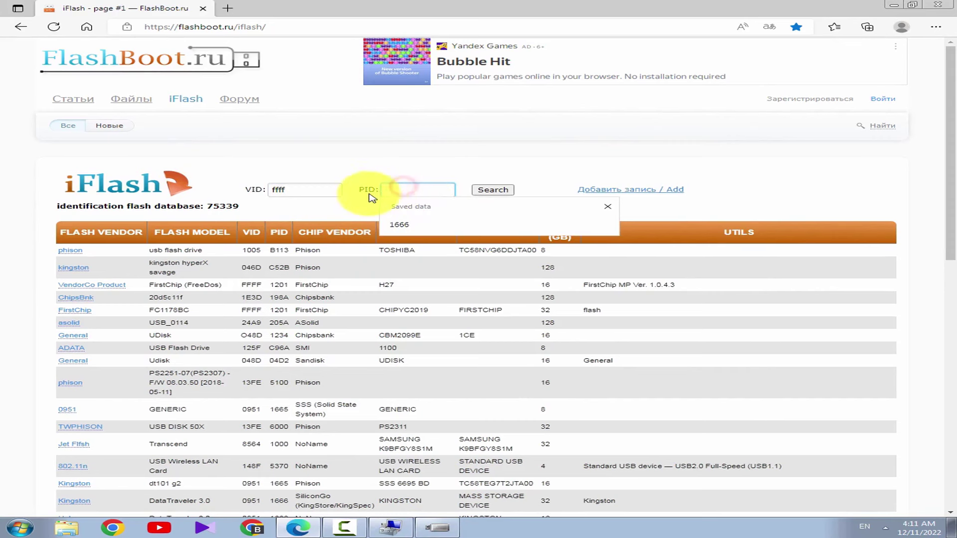
click(437, 527)
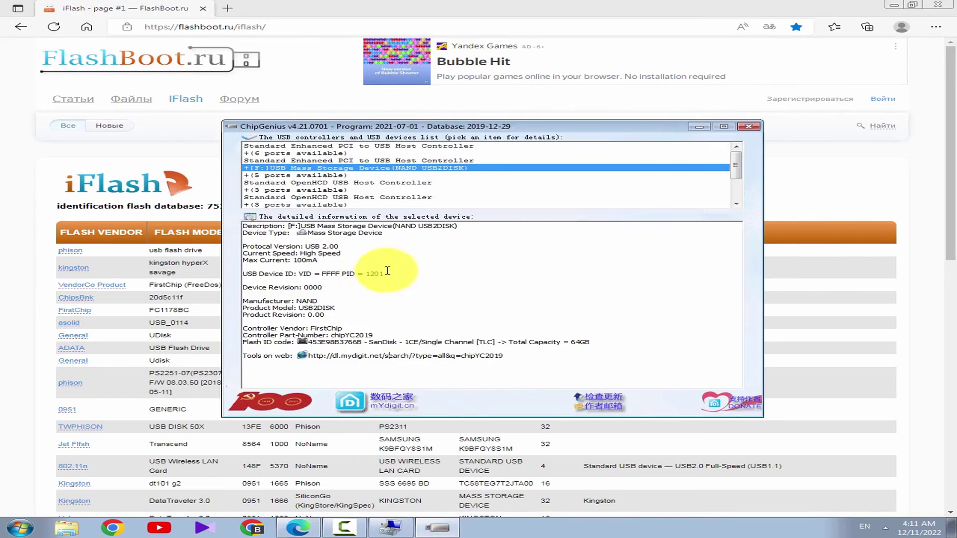
click(189, 166)
click(406, 192)
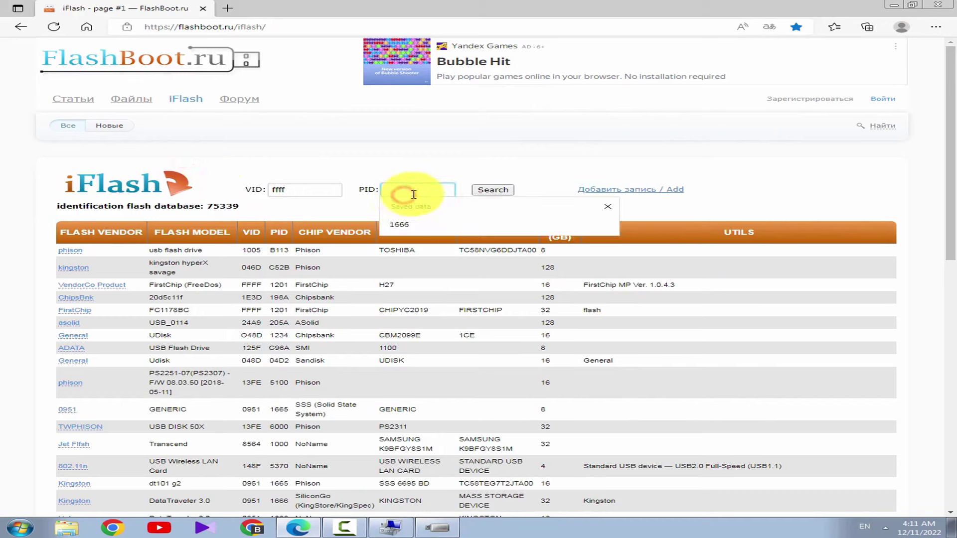
text(120)
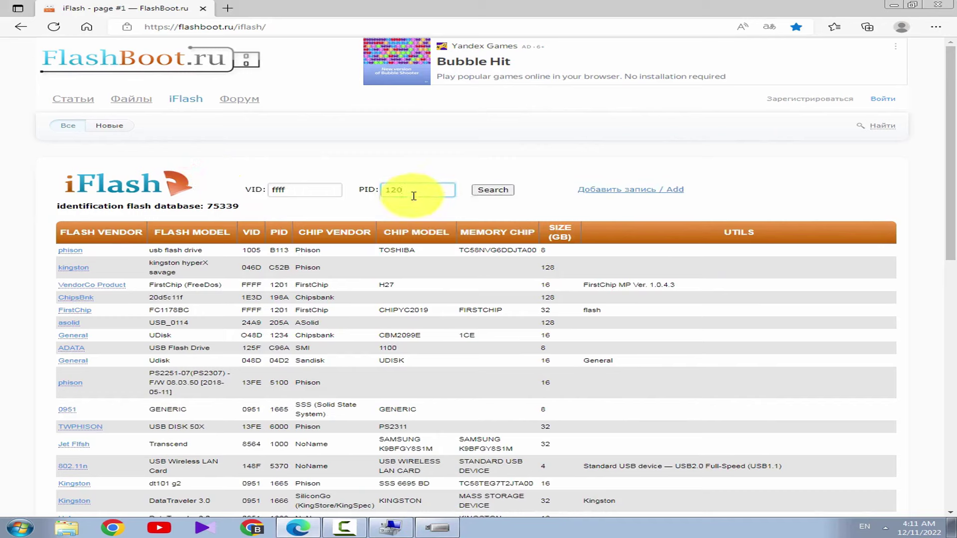
text(1)
click(496, 192)
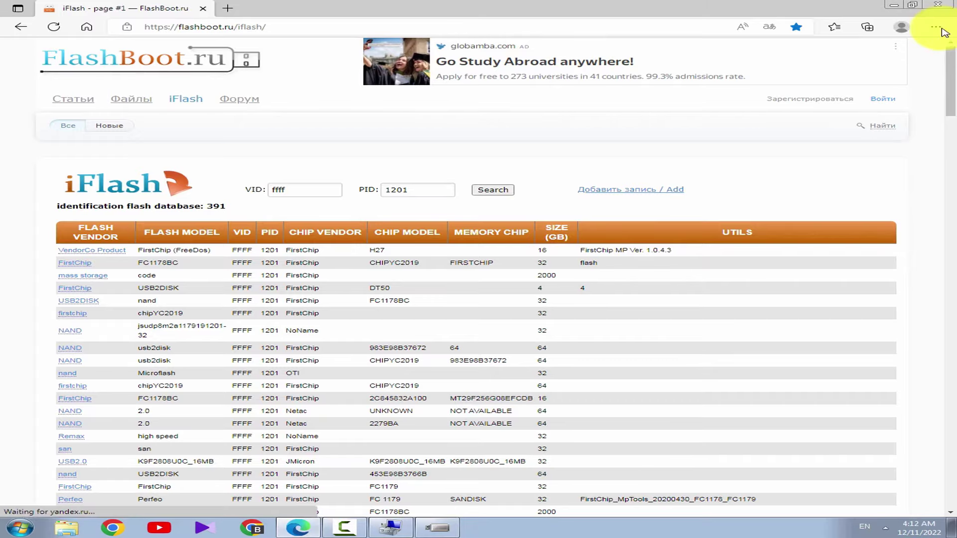
mouse_move(950, 64)
mouse_down()
mouse_move(947, 469)
mouse_move(915, 197)
mouse_move(931, 49)
mouse_up()
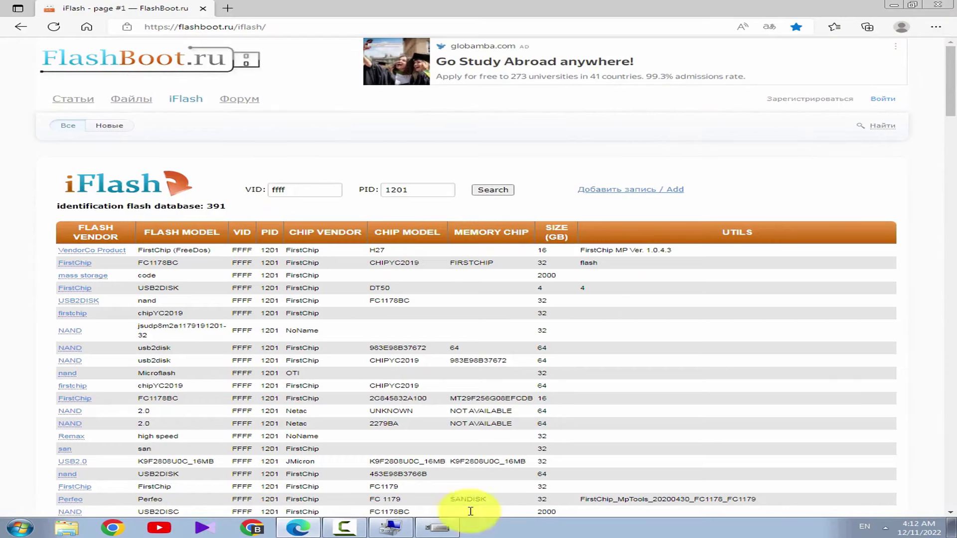
click(437, 528)
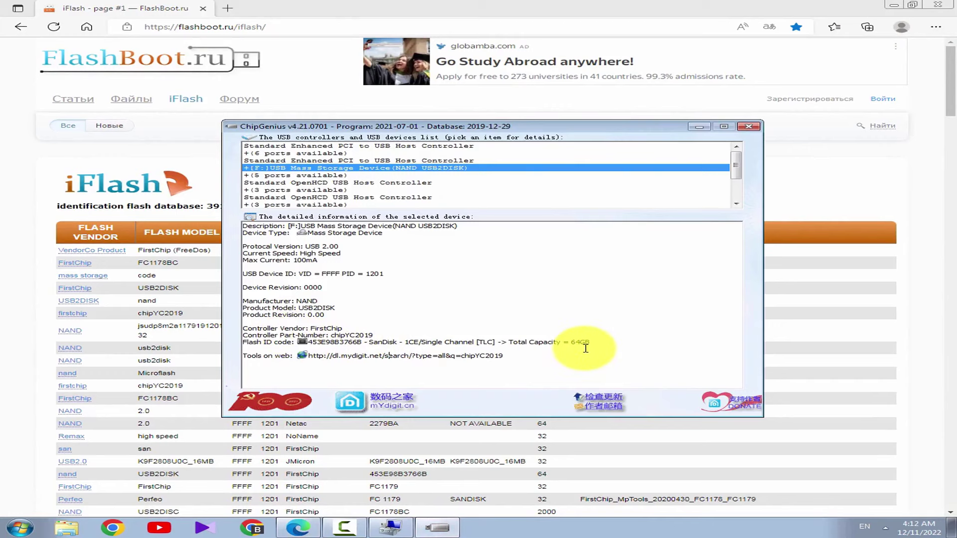
click(582, 441)
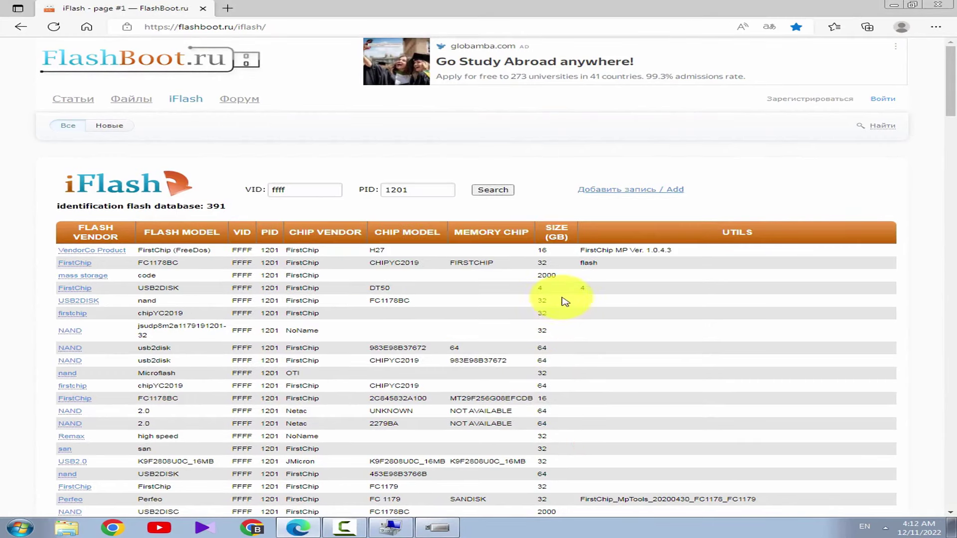
drag(559, 299, 537, 305)
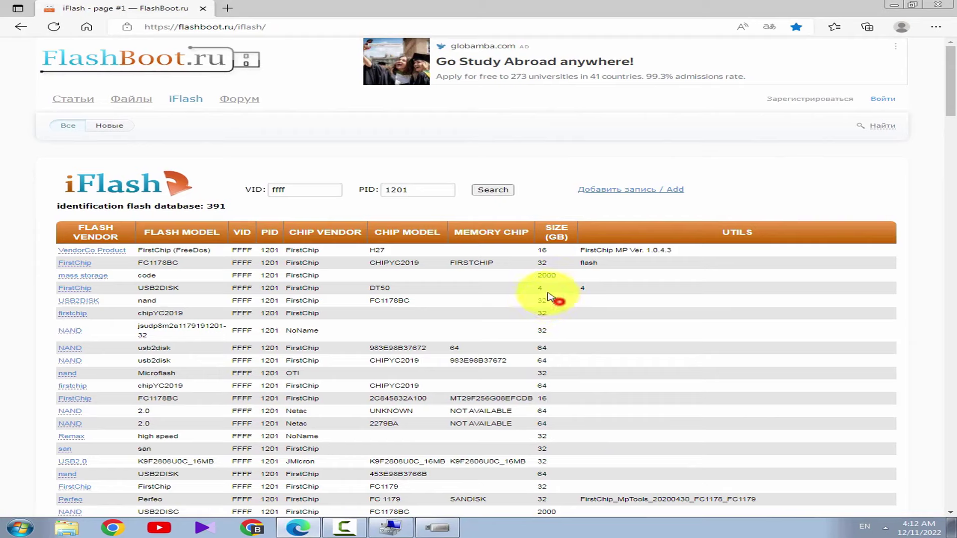
double_click(540, 288)
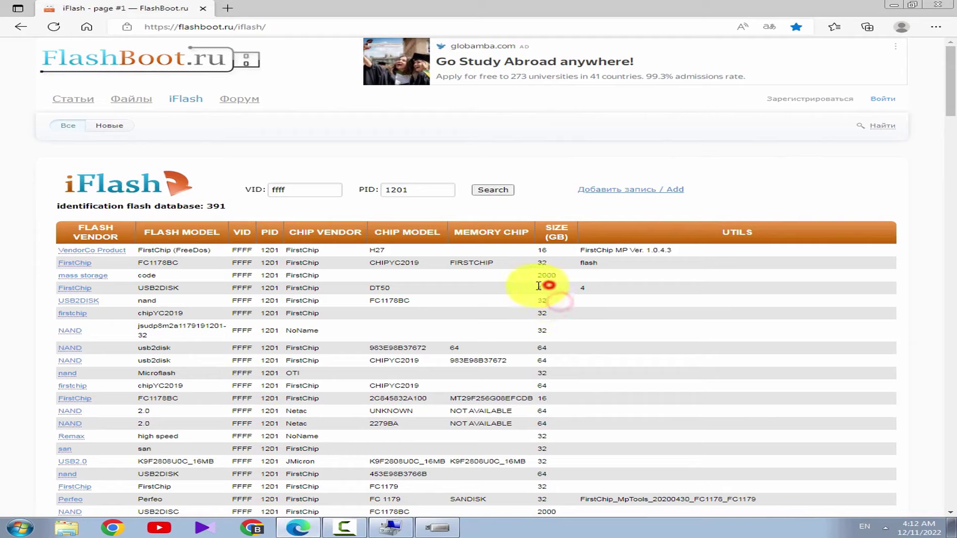
double_click(547, 254)
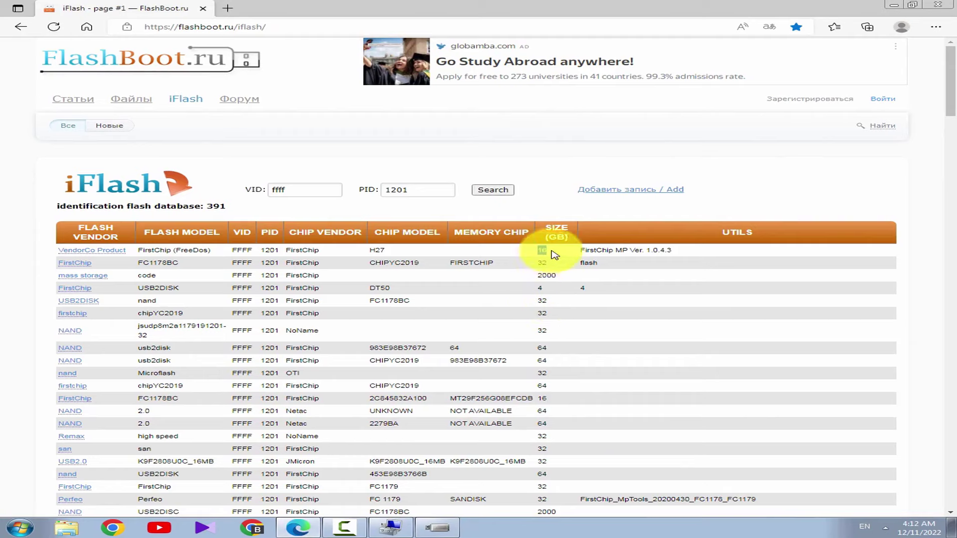
click(538, 261)
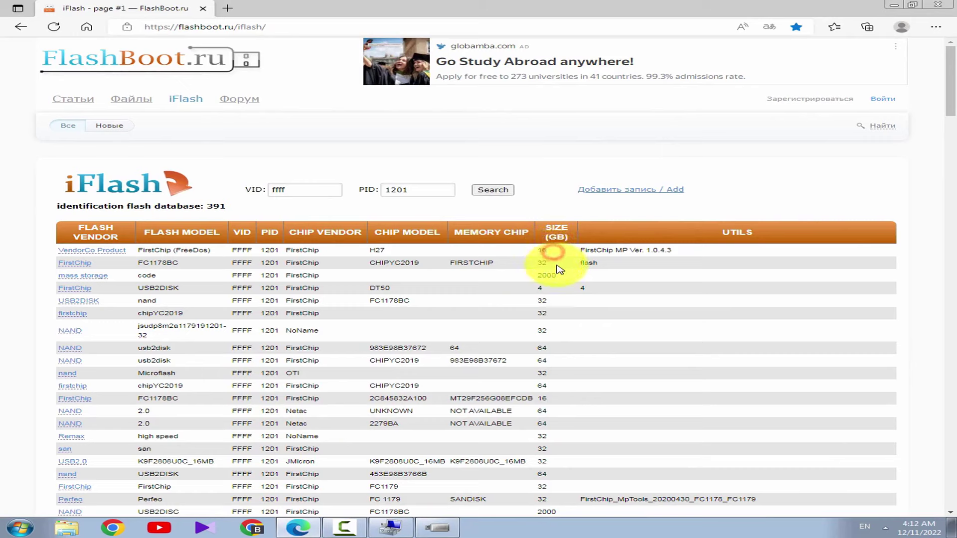
drag(539, 352, 551, 361)
click(553, 302)
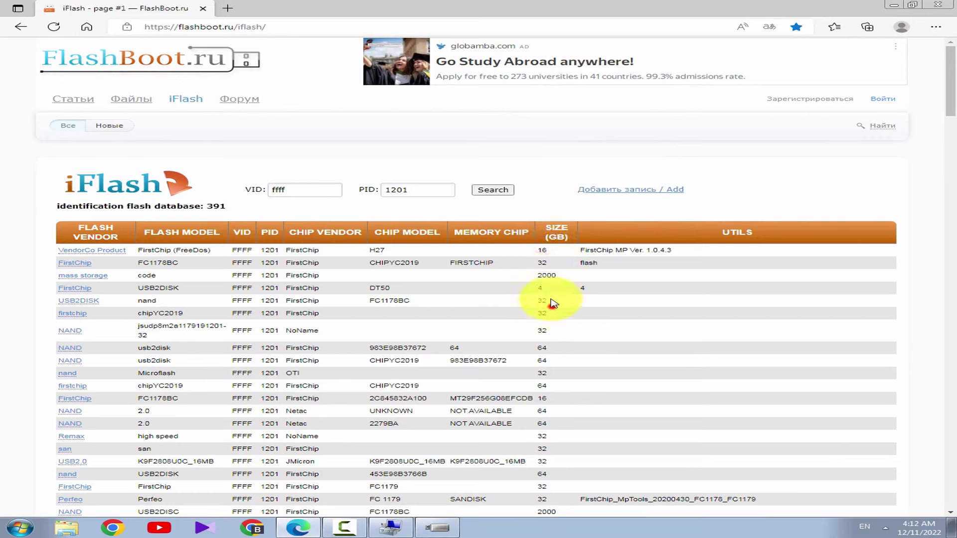
click(544, 256)
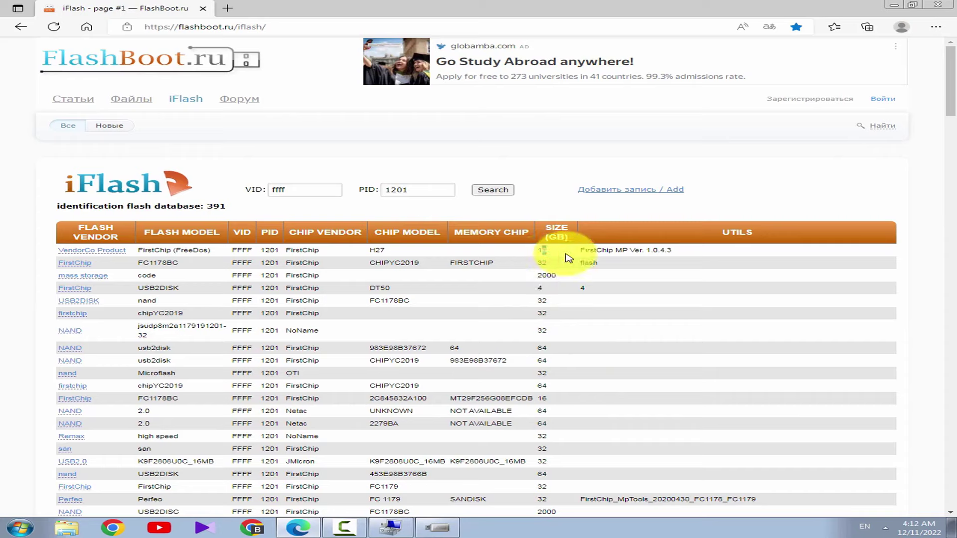
click(582, 249)
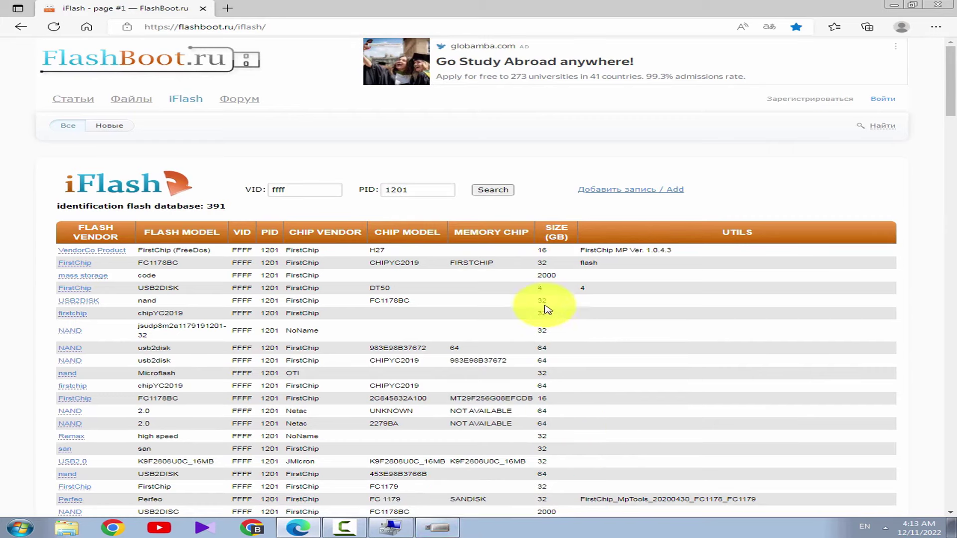
drag(565, 250, 527, 258)
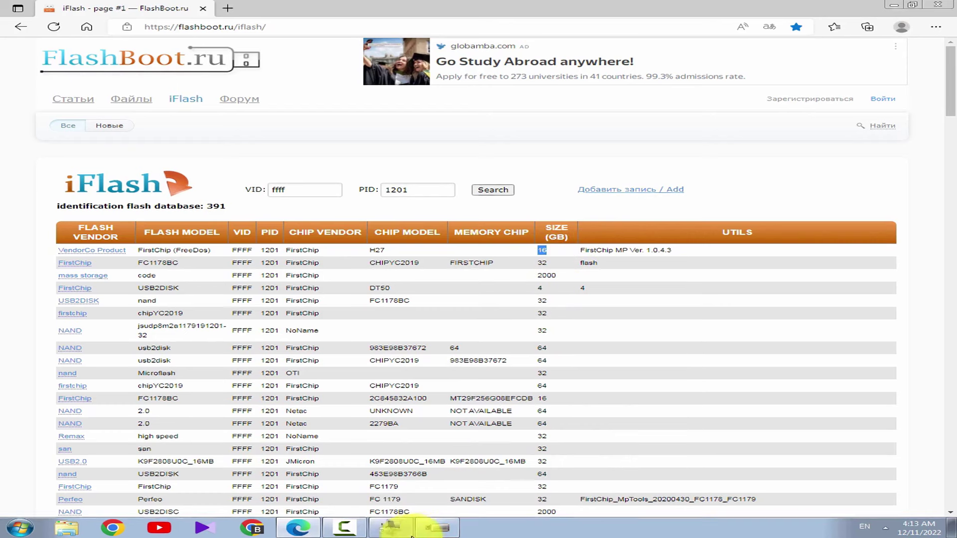
Copy chipYC2019 from ChipGenius and find it on the iFlash results page
click(438, 528)
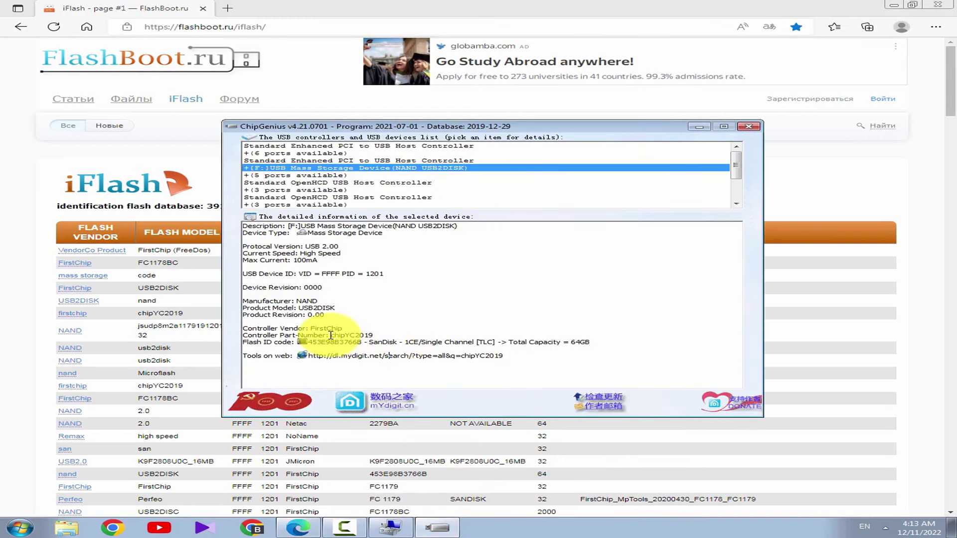
double_click(359, 335)
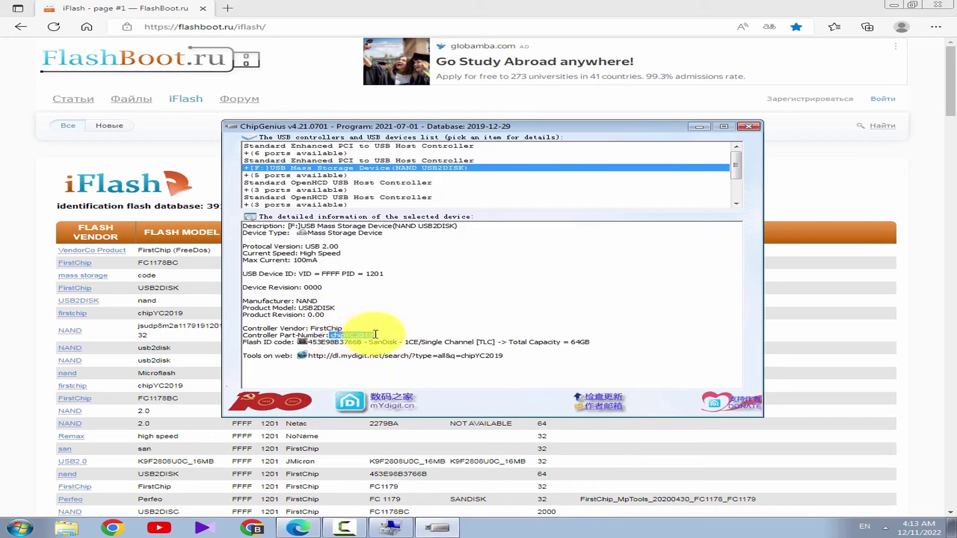
key(ctrl+c)
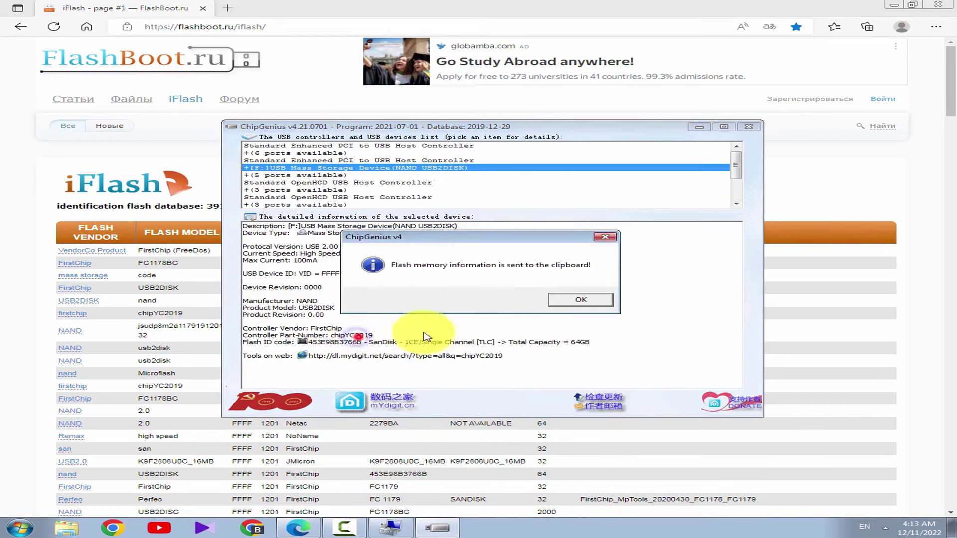
click(565, 304)
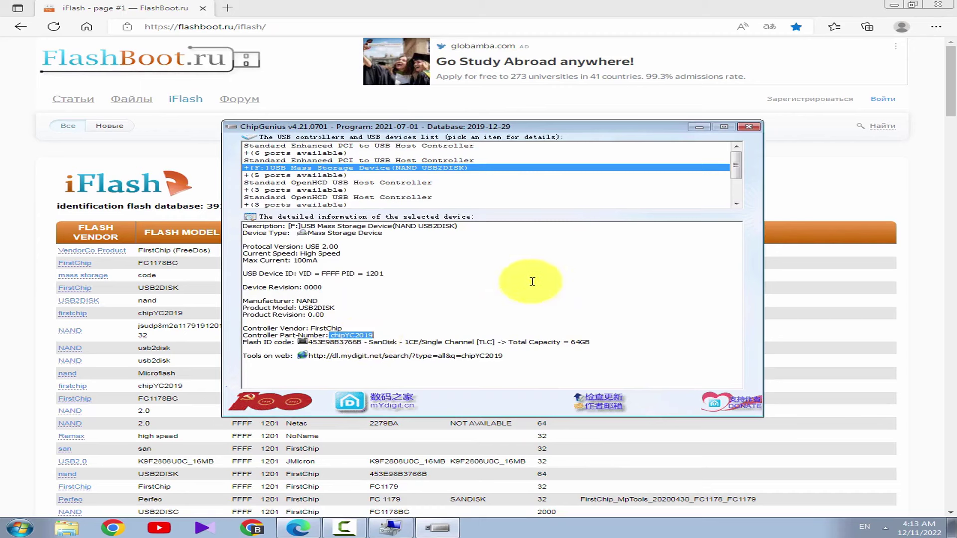
click(700, 127)
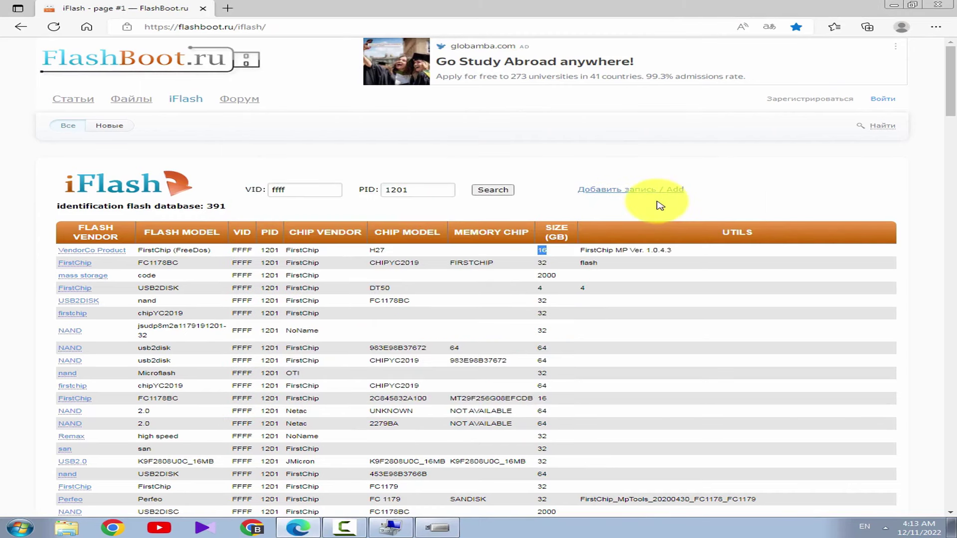
key(ctrl+f)
key(ctrl+v)
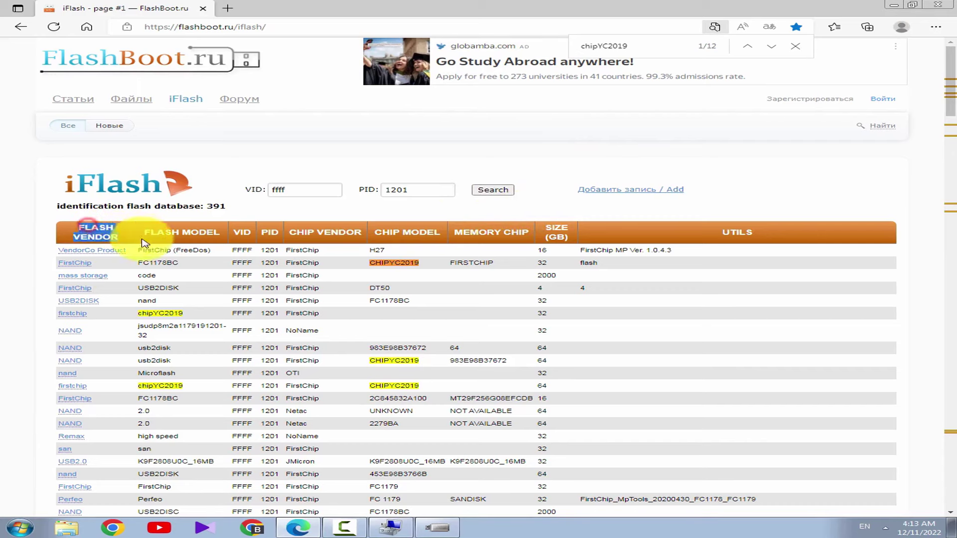
Mark the FirstChip vendor and the CHIP MODEL, MEMORY CHIP and UTILS column headings
click(97, 231)
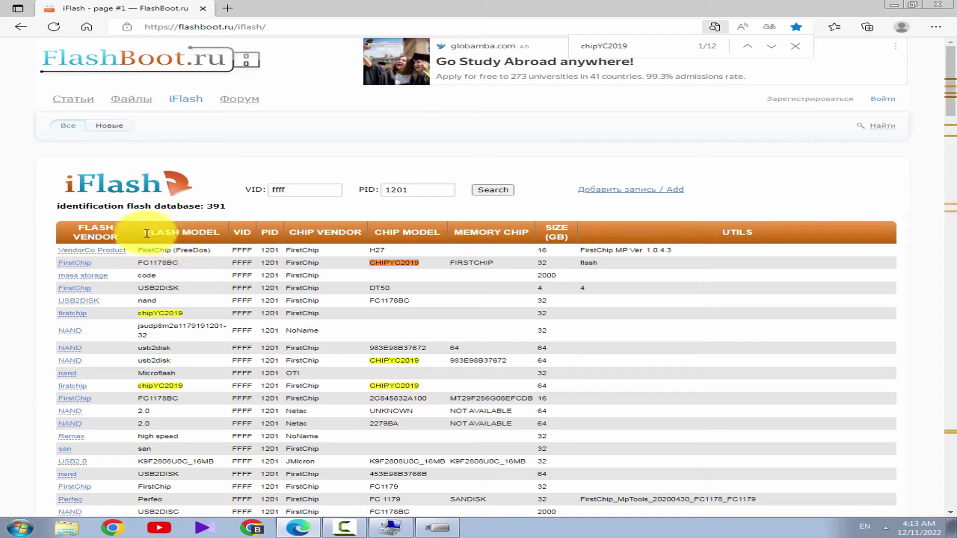
click(225, 235)
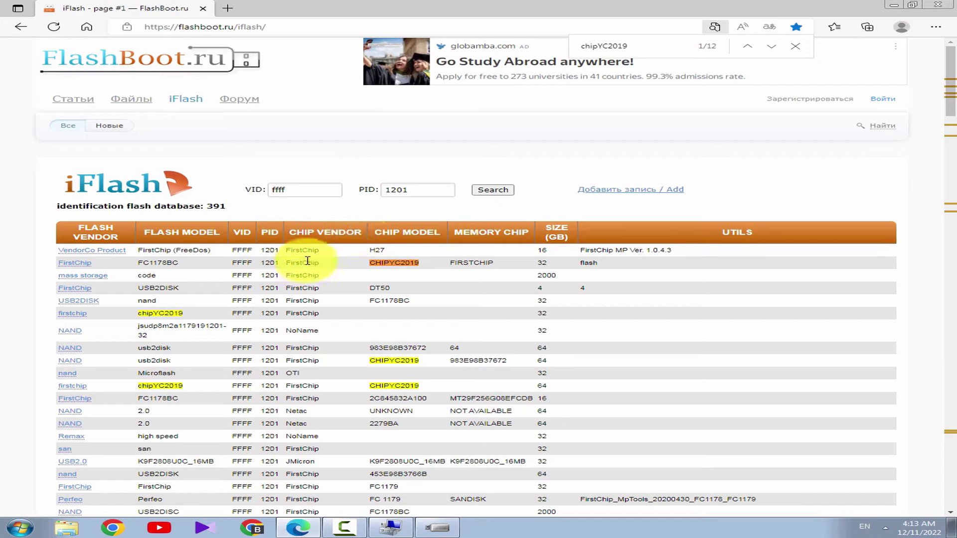
drag(327, 249, 291, 250)
click(291, 250)
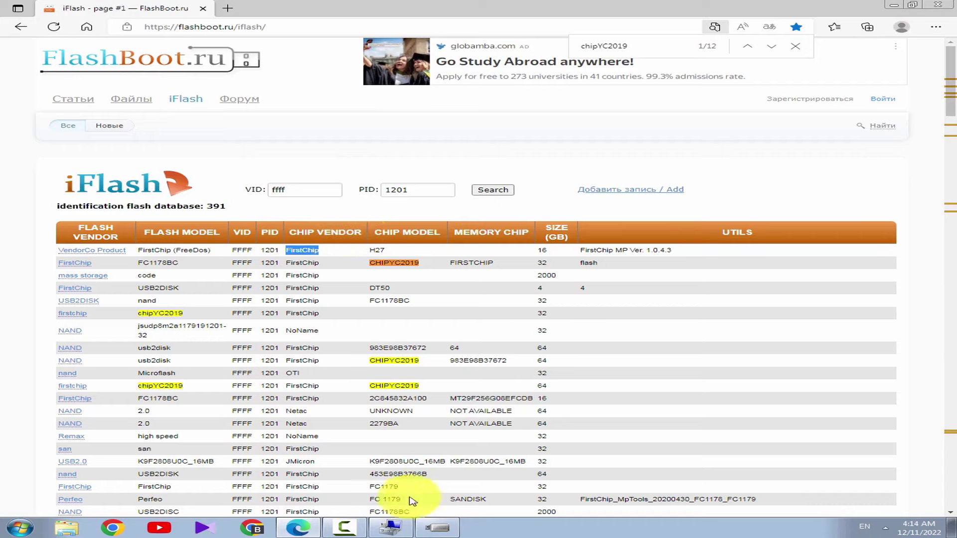
drag(441, 232, 382, 233)
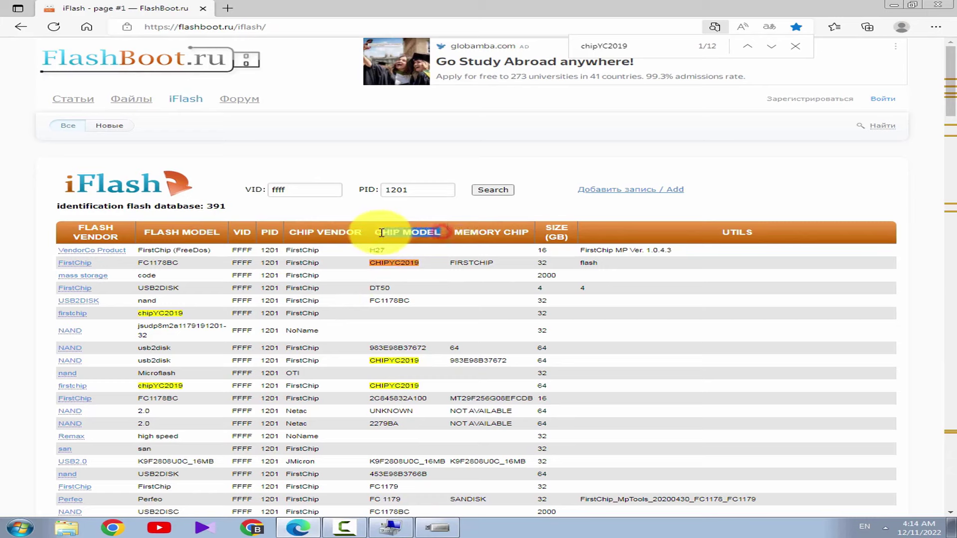
click(394, 266)
drag(451, 232, 533, 233)
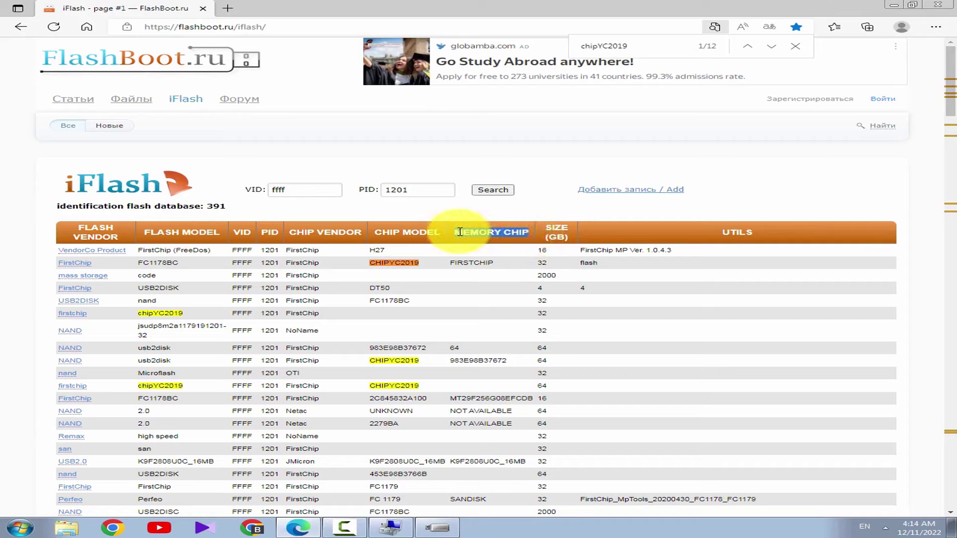
click(543, 232)
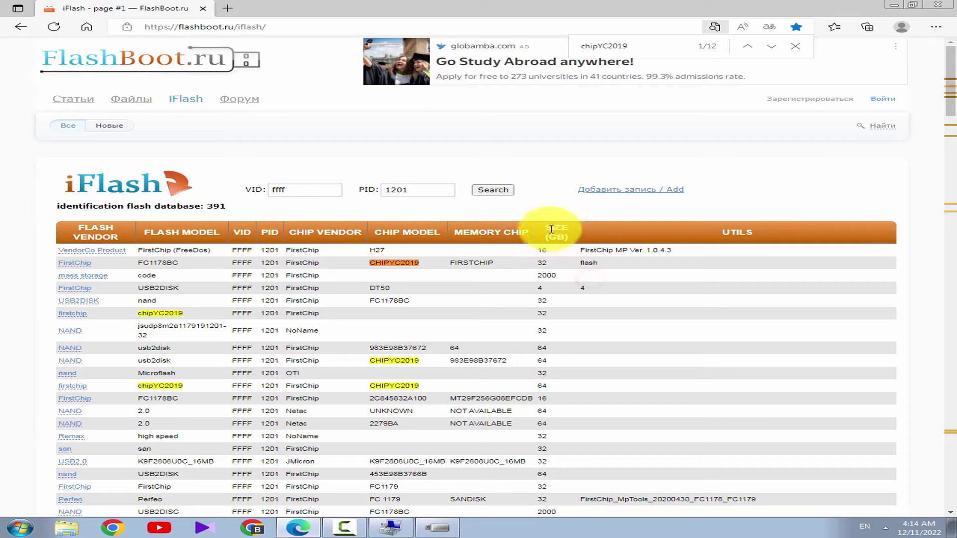
click(550, 255)
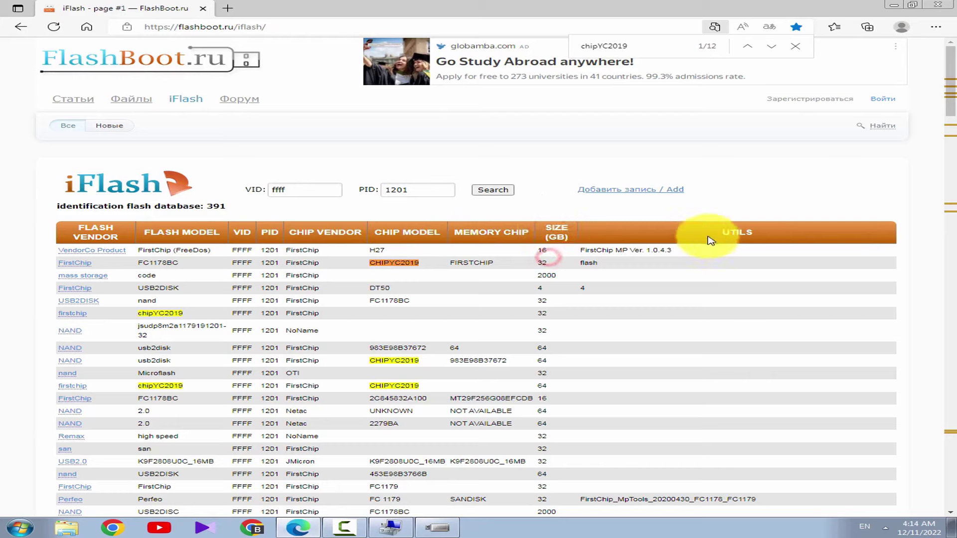
drag(725, 237, 771, 233)
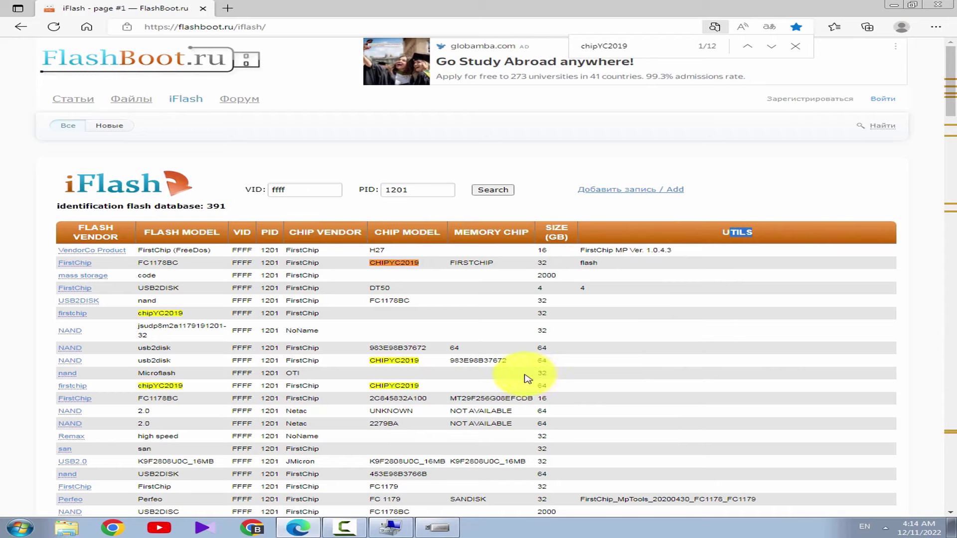
Select the CHIPYC2019 match and mark the first row's IDs, vendor and chip model
click(648, 46)
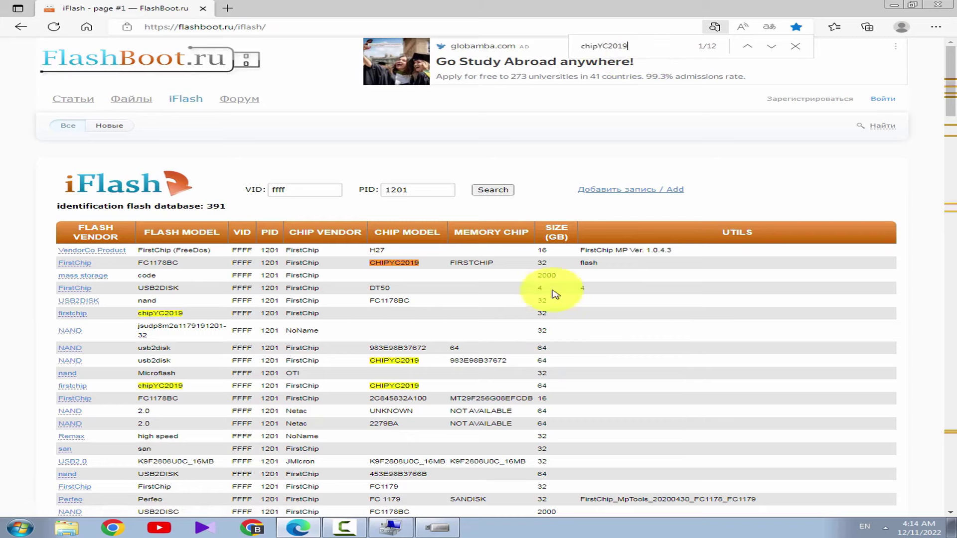
double_click(430, 263)
click(479, 299)
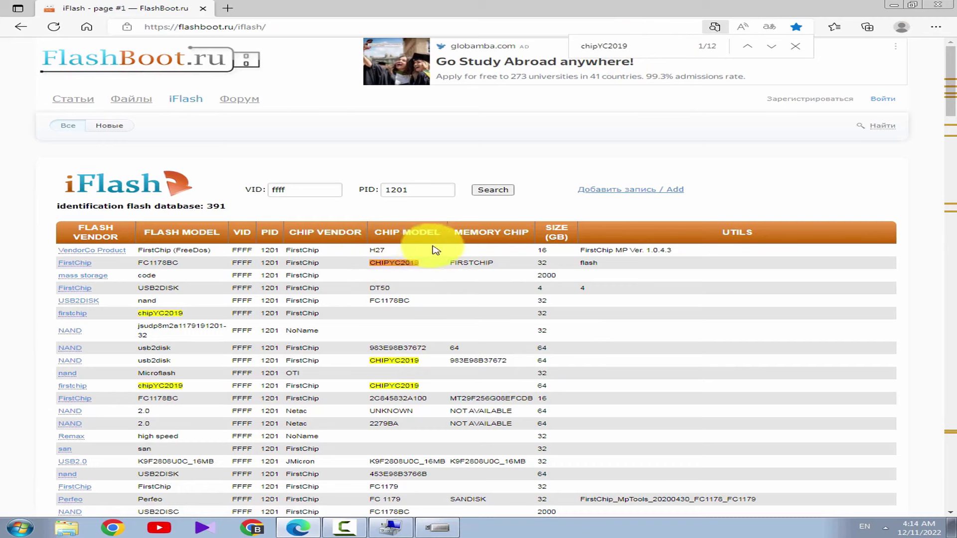
drag(235, 250, 395, 253)
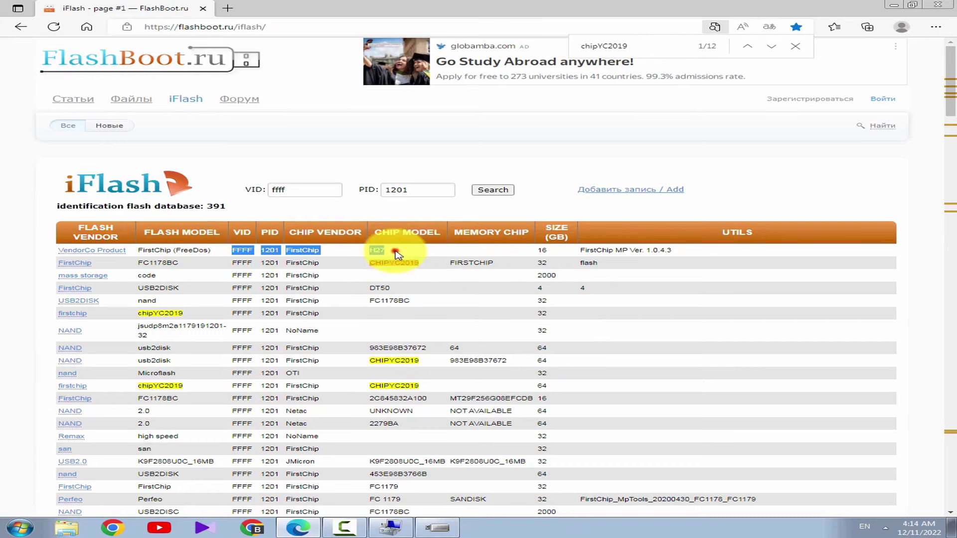
click(396, 253)
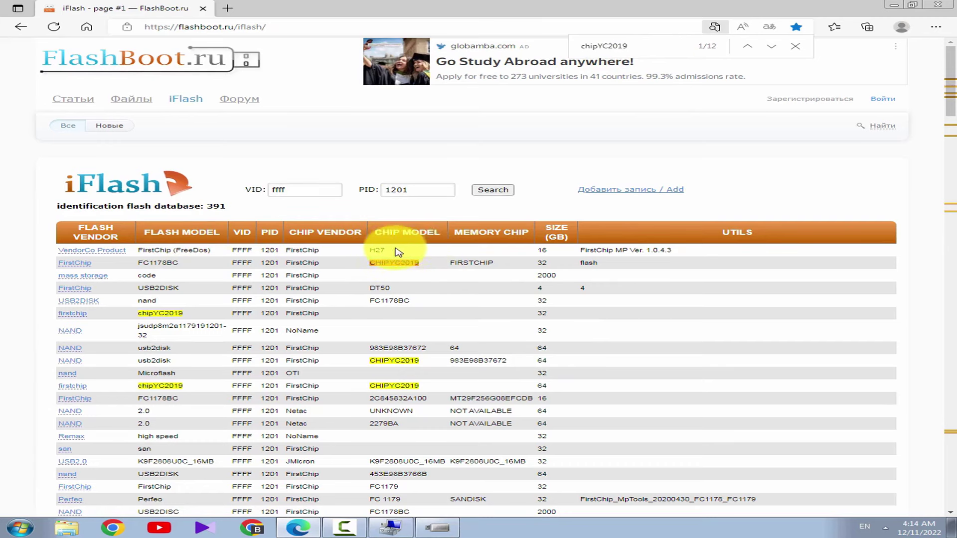
Select 'FirstChip MP Ver. 1.0.4.3' in the first row's UTILS cell and right-click it
drag(692, 252, 617, 250)
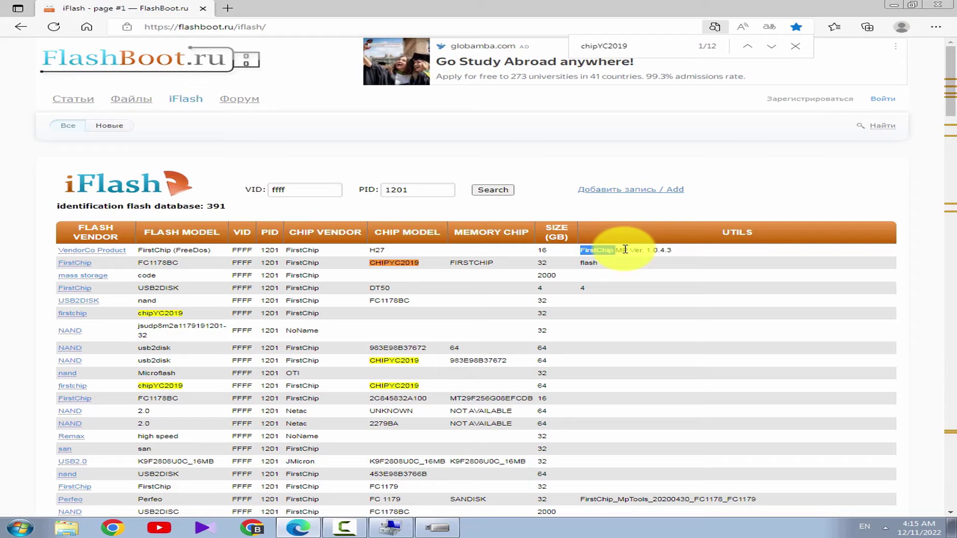
click(617, 251)
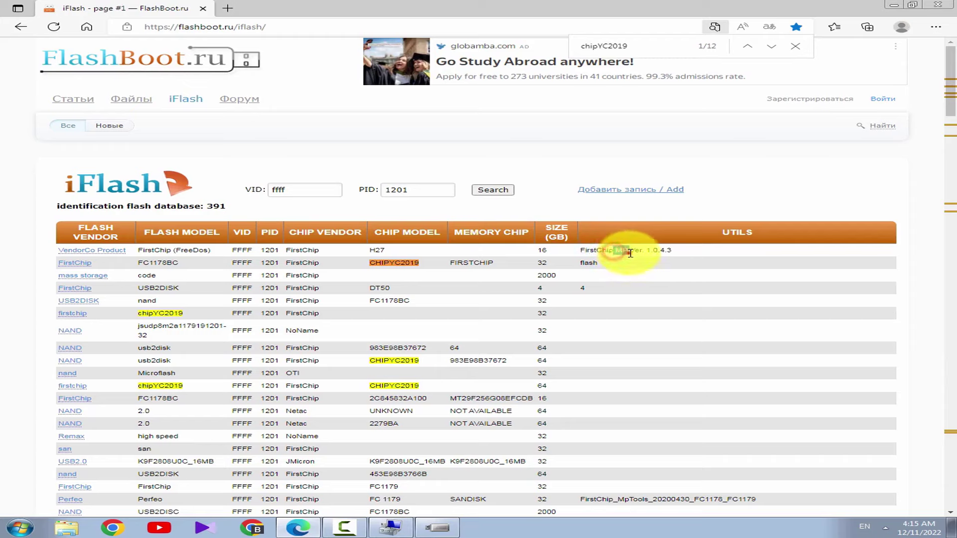
drag(685, 246, 568, 249)
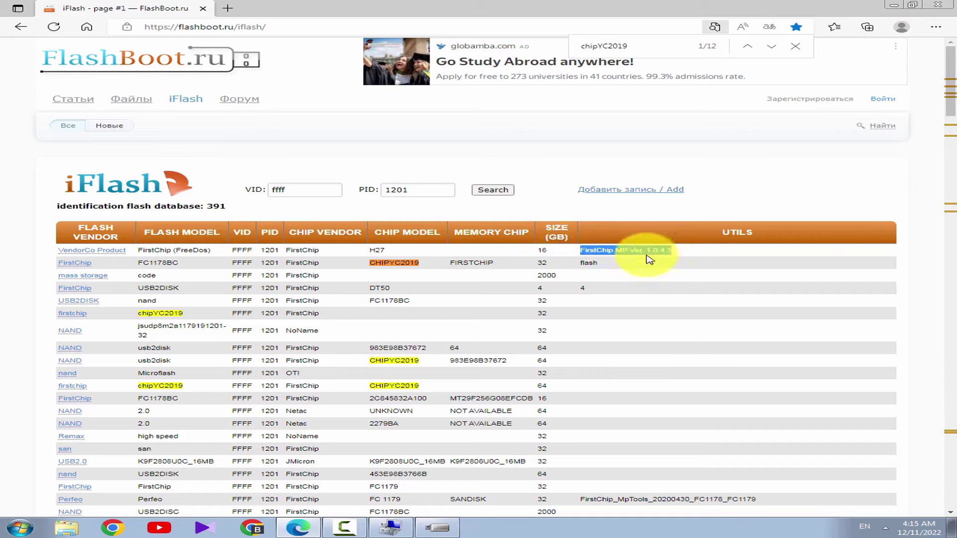
right_click(650, 253)
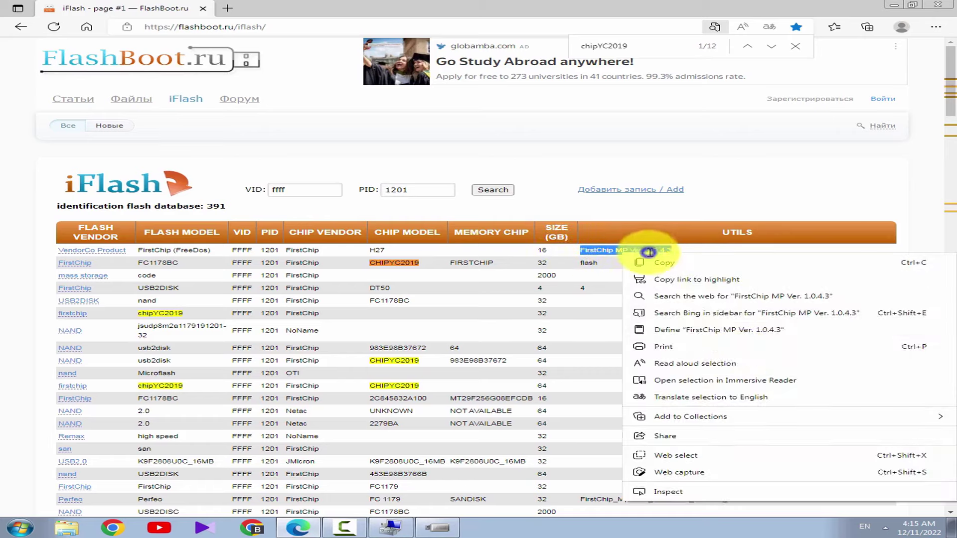
Web-search FirstChip MP Ver. 1.0.4.3 and open the 'Новые записи iFlash — FlashBoot.ru' result
click(701, 293)
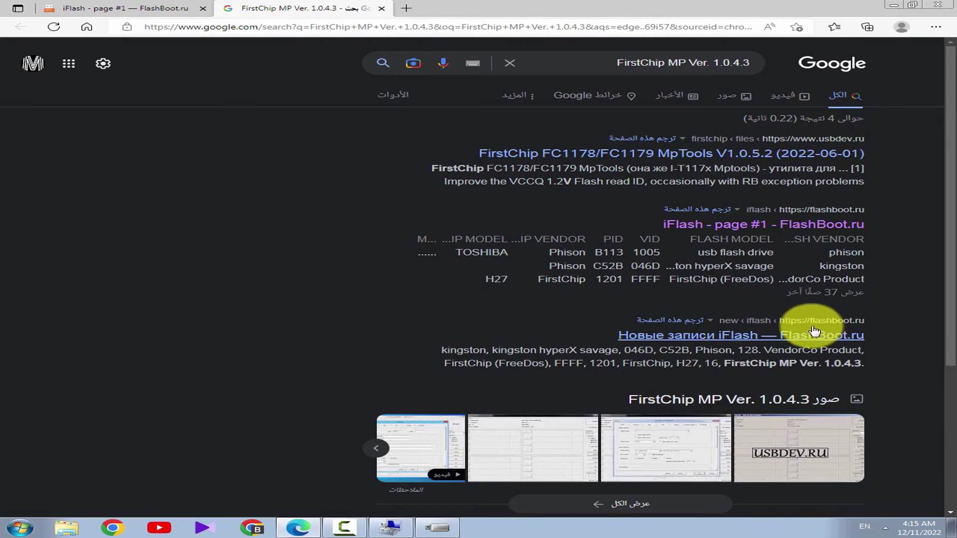
click(696, 337)
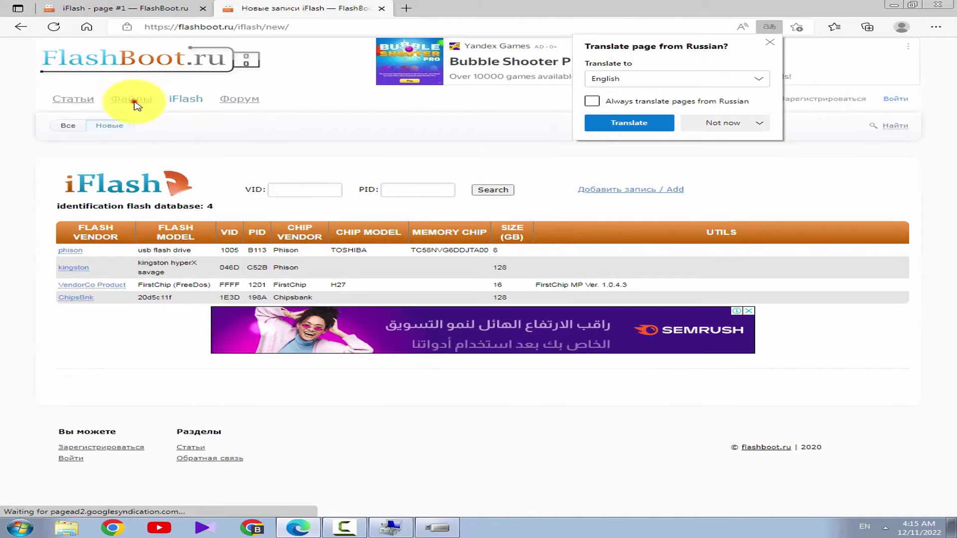
Open the FlashBoot.ru Файлы catalogue and focus its program search field
click(133, 103)
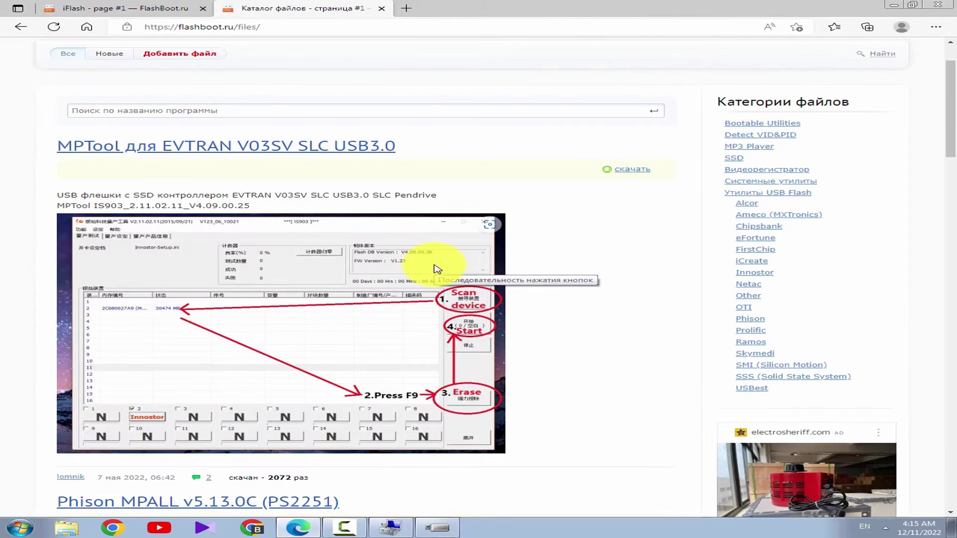
scroll(374, 166, up, 2)
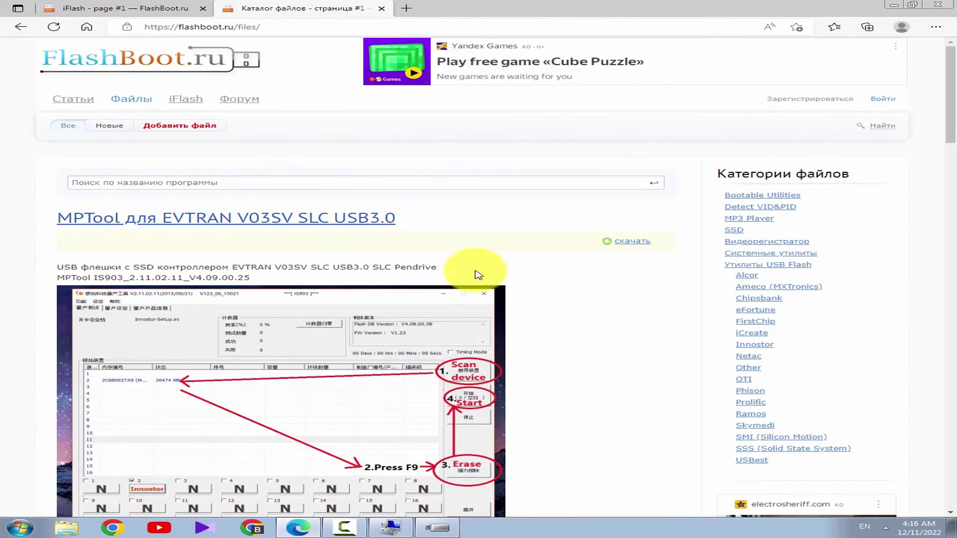
click(482, 184)
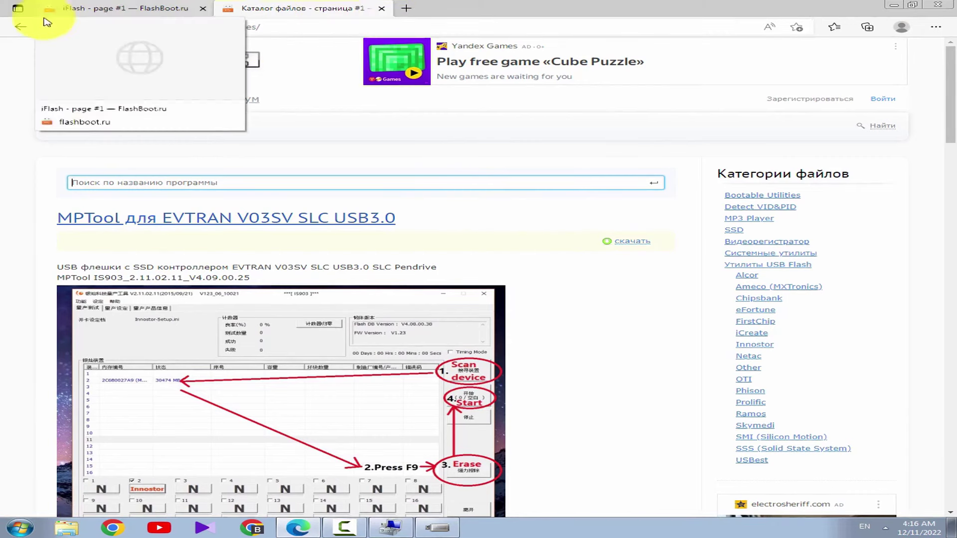
Go back and switch to the 'iFlash - page #1' tab with the chipYC2019 find
click(20, 27)
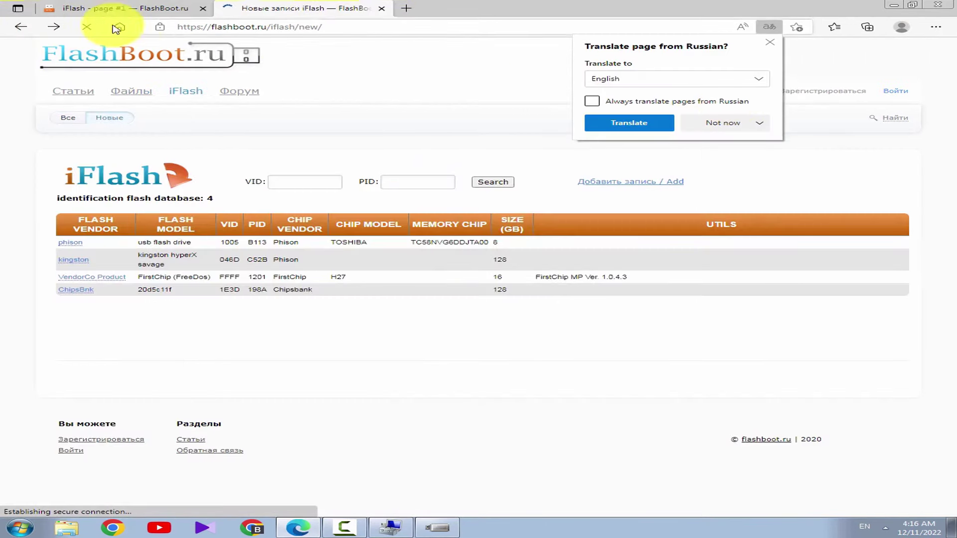
click(14, 27)
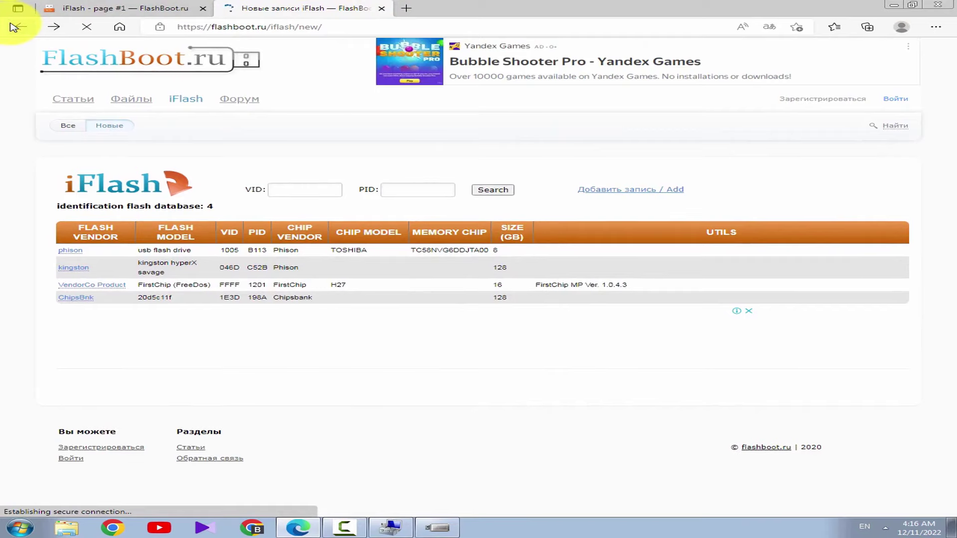
click(17, 28)
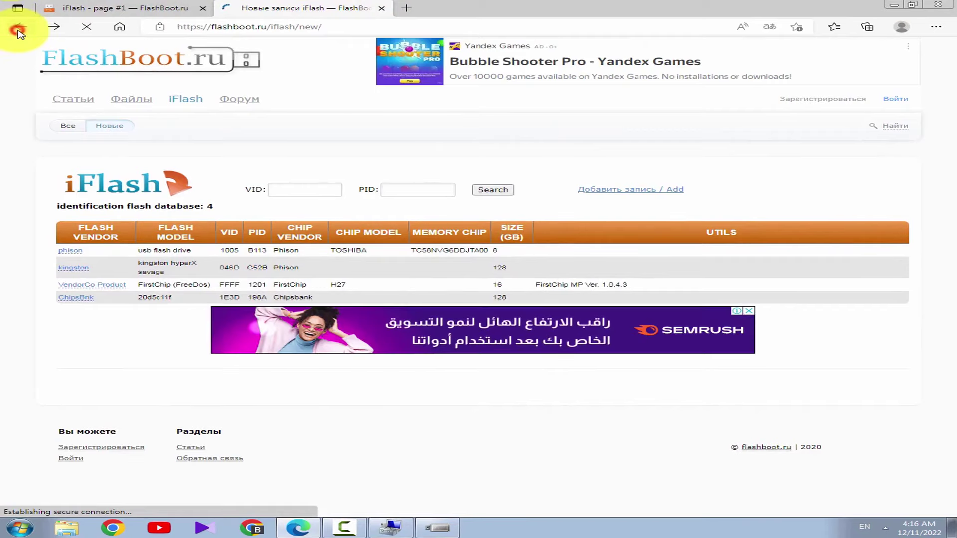
click(159, 4)
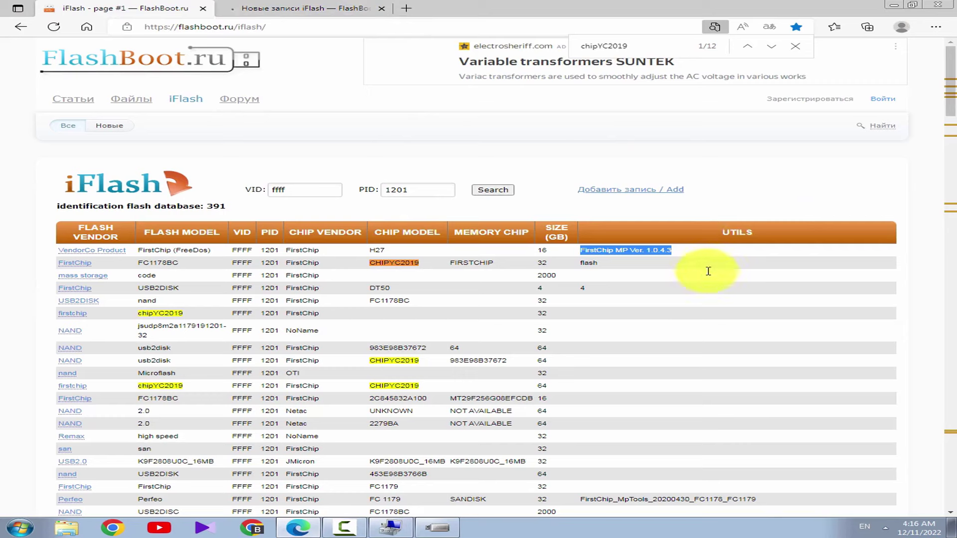
Highlight the CHIPYC2019 chip-model entries while scrolling down the iFlash table
click(706, 279)
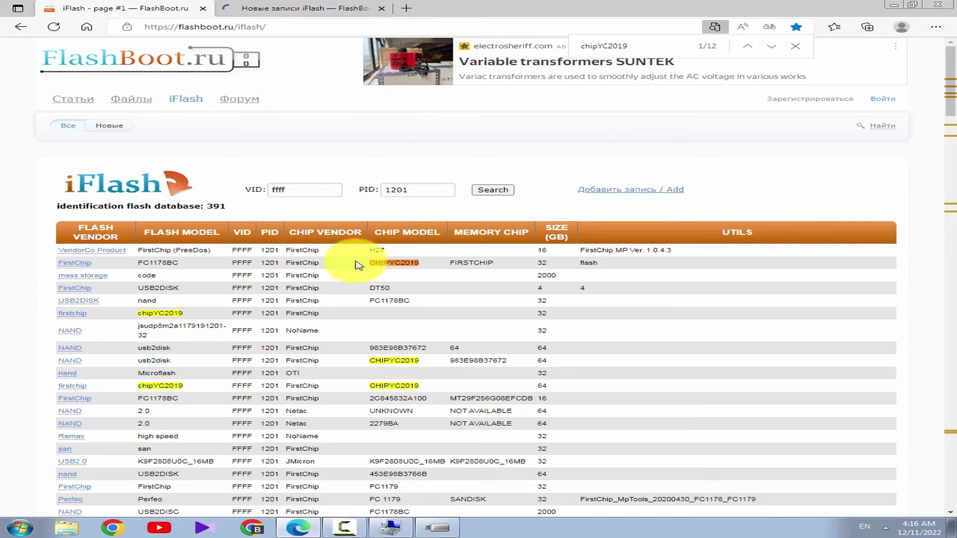
drag(367, 263, 419, 264)
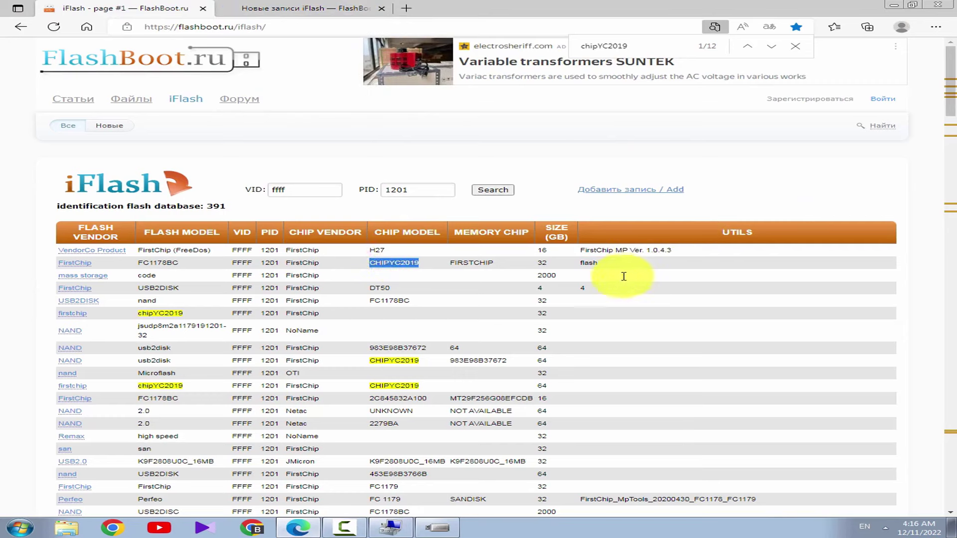
drag(580, 268, 621, 267)
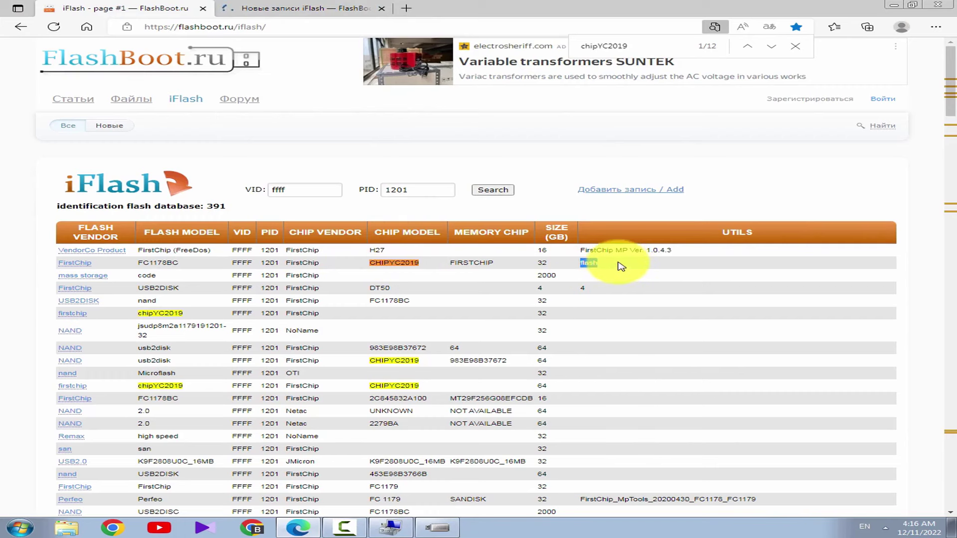
scroll(621, 270, down, 2)
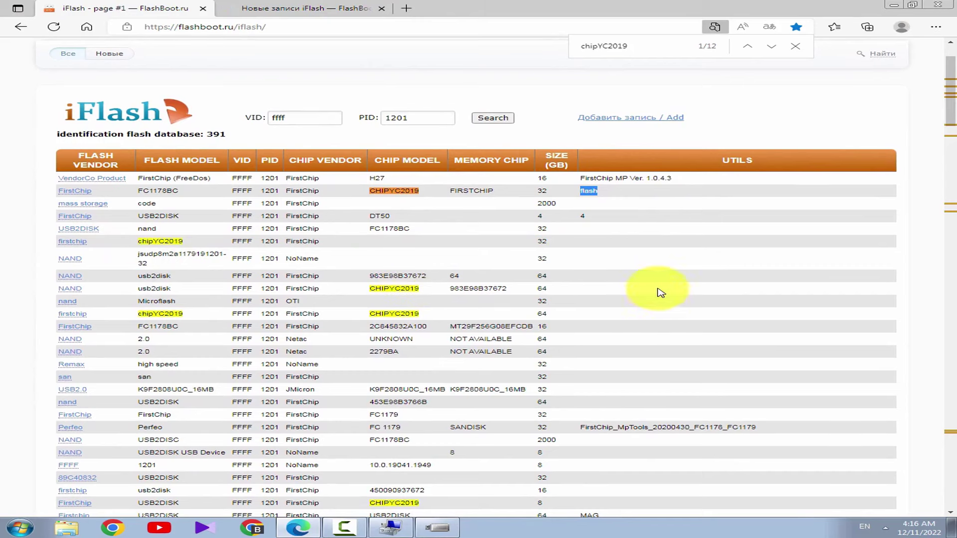
double_click(373, 314)
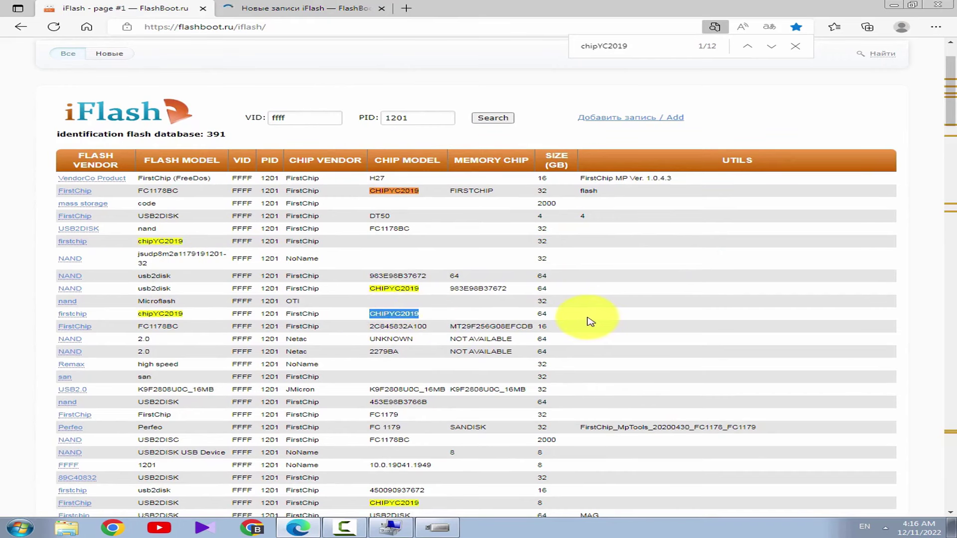
scroll(590, 322, down, 2)
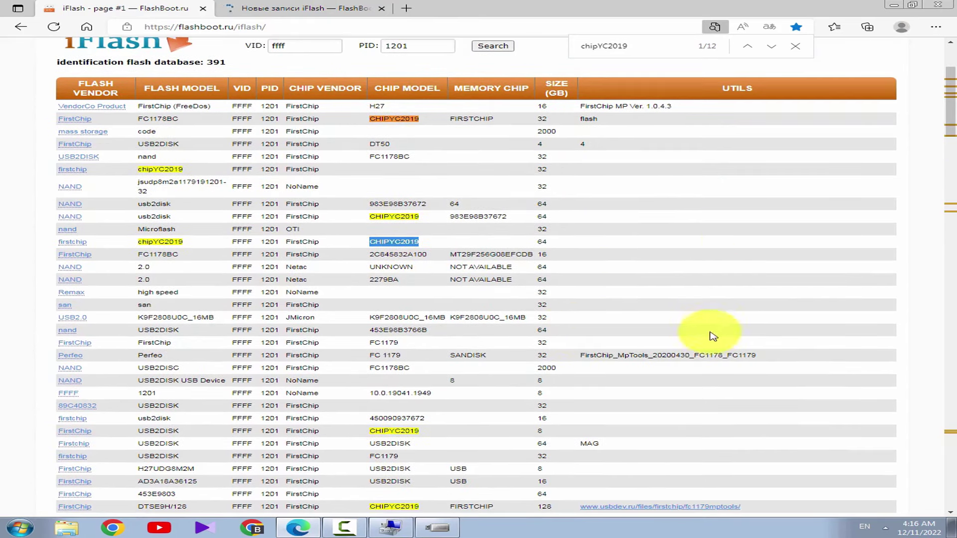
scroll(715, 332, down, 2)
Mark the Perfeo FC 1179 SANDISK row, then select CHIPYC2019 in the DTSE9H/128 row
drag(582, 284, 708, 307)
click(708, 307)
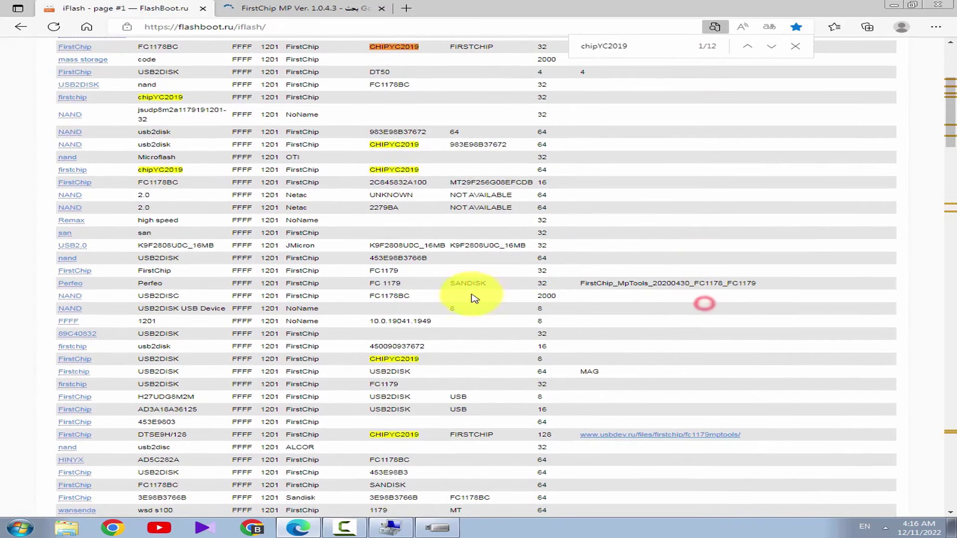
mouse_move(502, 284)
mouse_down()
mouse_move(438, 287)
mouse_move(489, 281)
mouse_up()
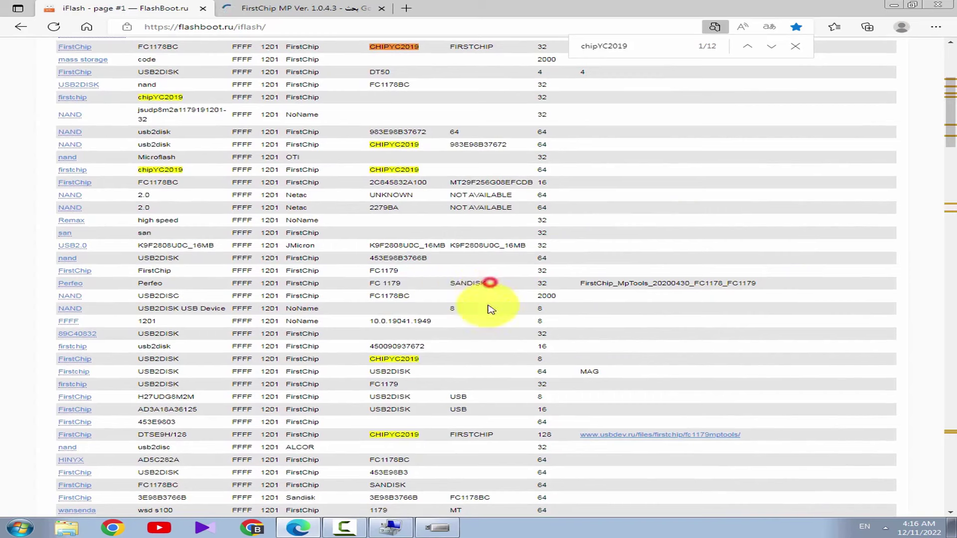
click(484, 321)
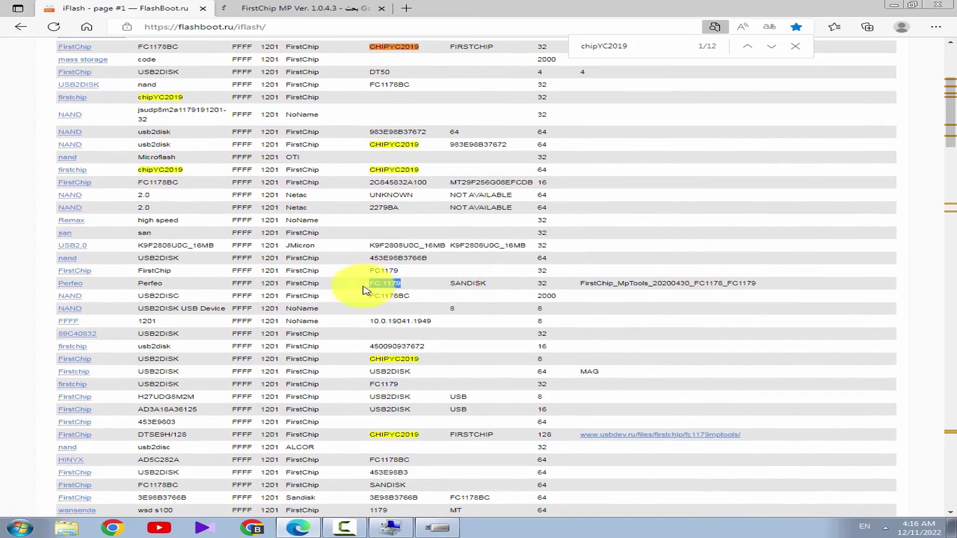
drag(392, 281, 400, 285)
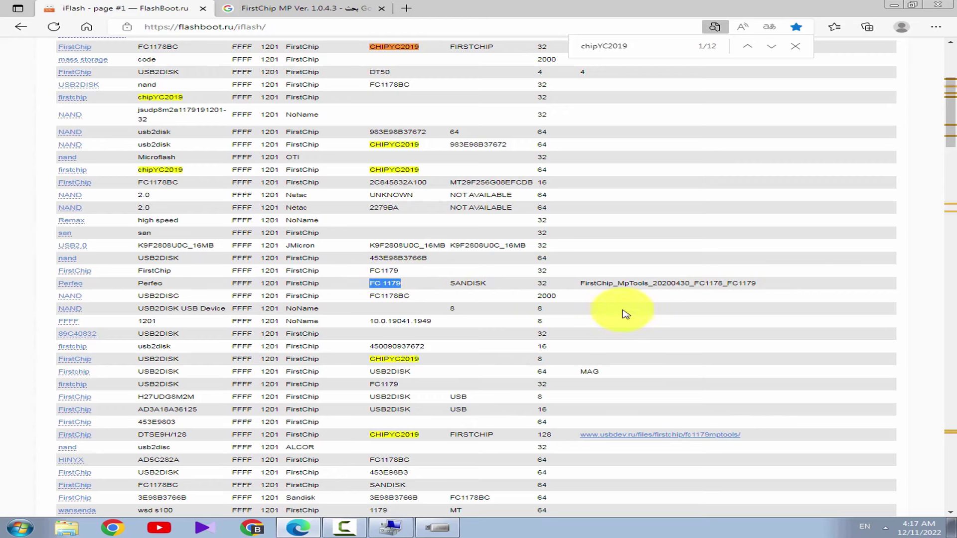
scroll(636, 310, down, 3)
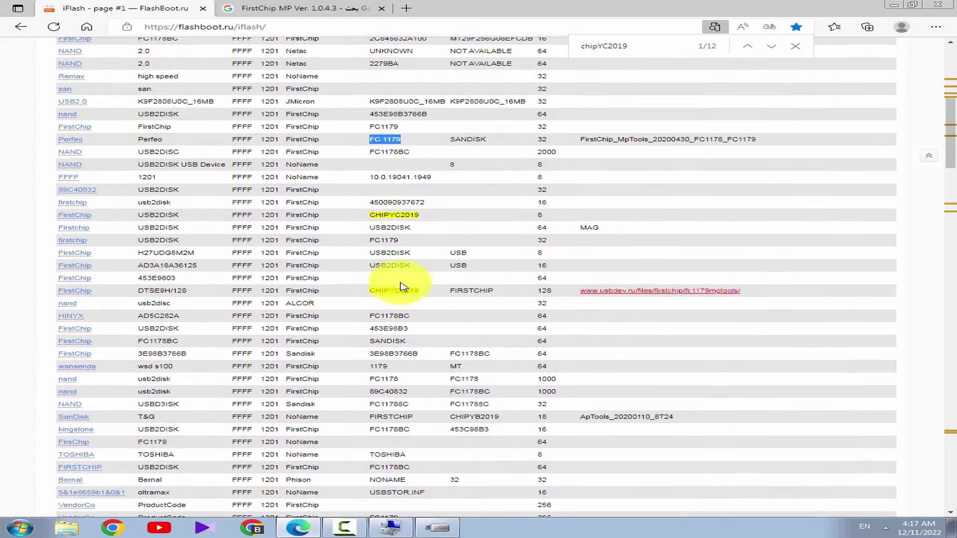
double_click(386, 292)
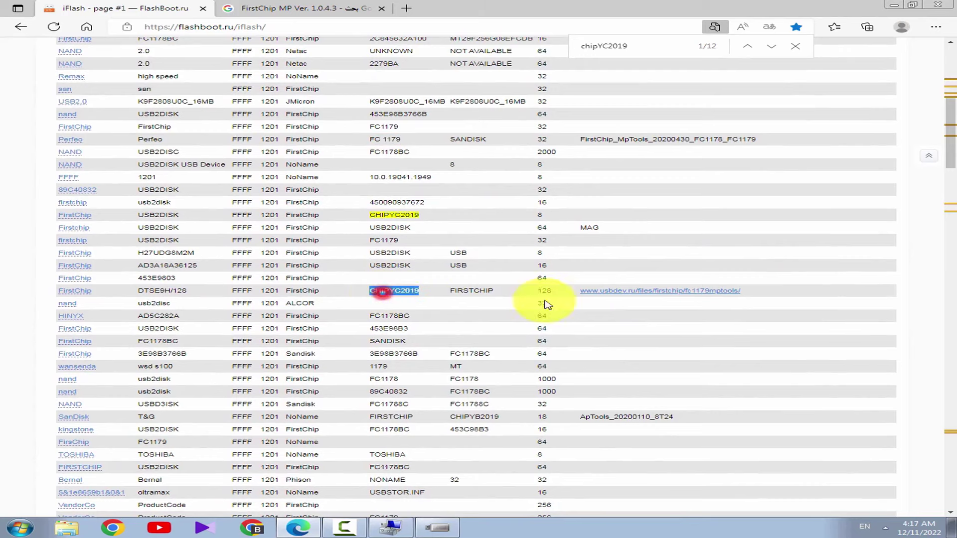
Open the linked usbdev.ru FirstChip FC1178/FC1179 MpTools page and dismiss its advertisement
click(654, 296)
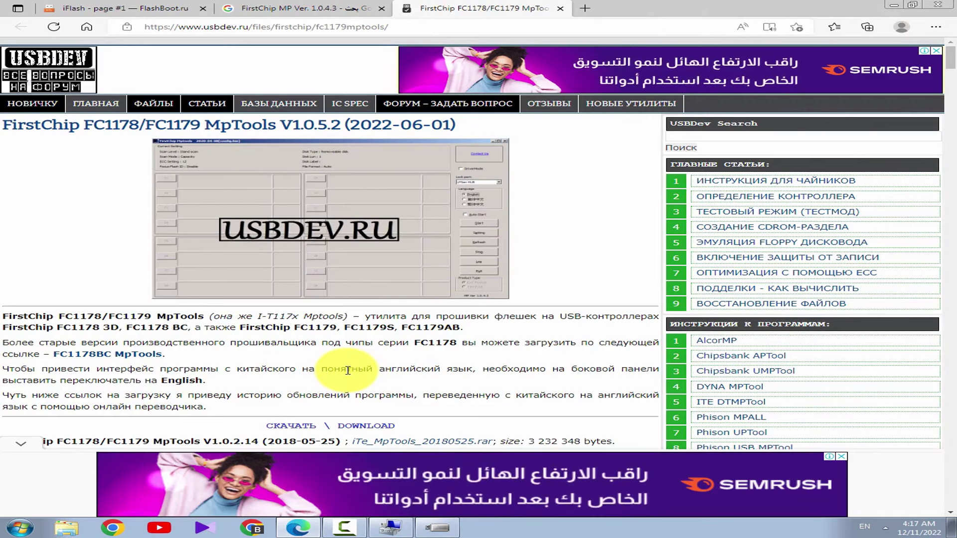
click(16, 450)
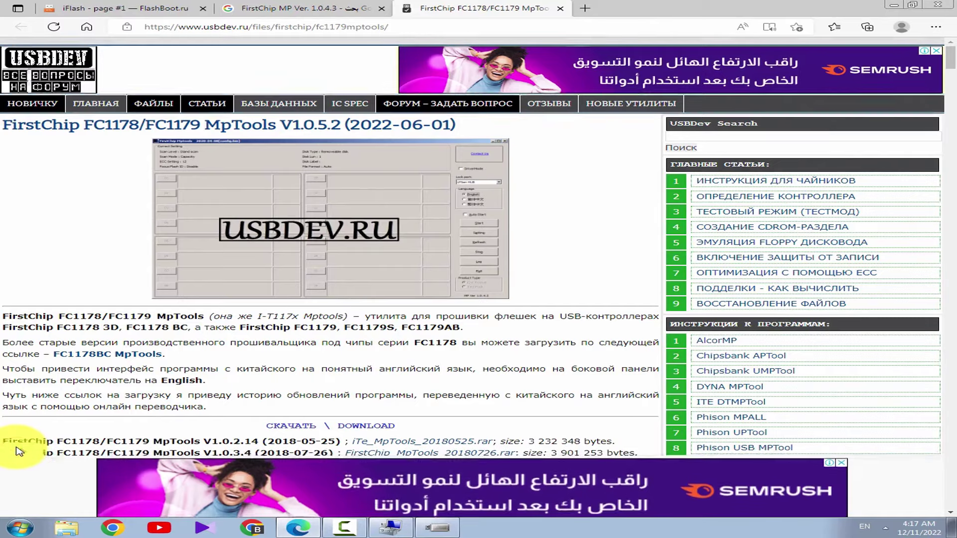
scroll(214, 358, down, 1)
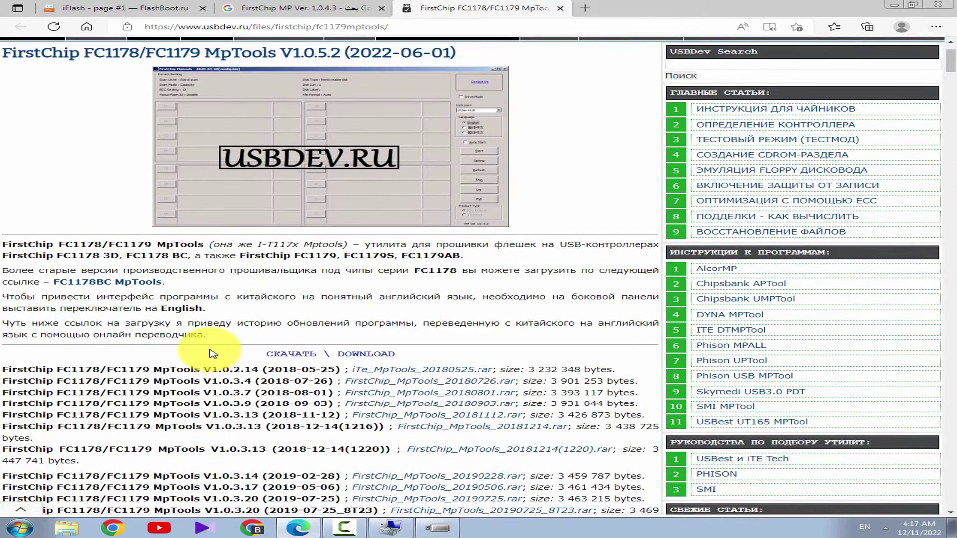
scroll(214, 354, up, 1)
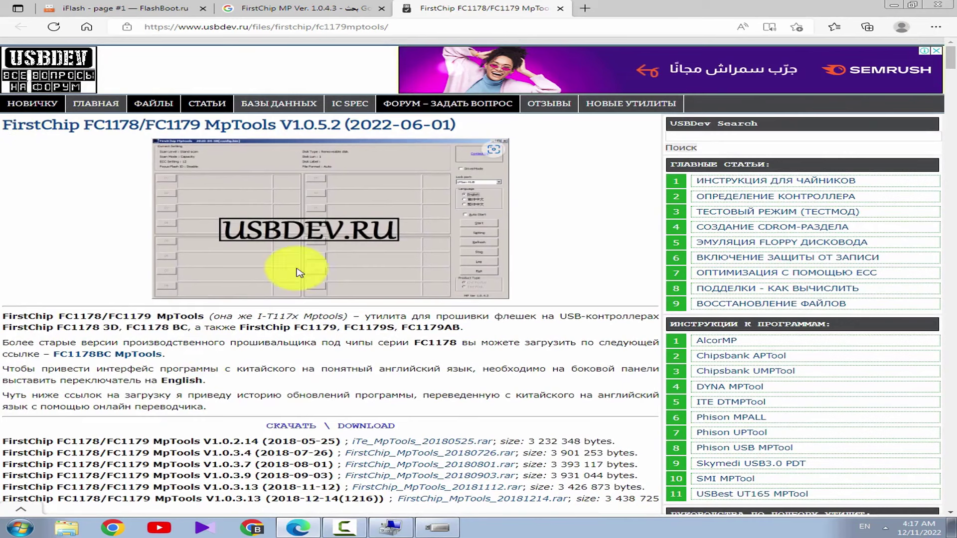
Highlight the FC1178/FC1179 name and supported FC1179 variants, then compare against ChipGenius
drag(59, 317, 189, 318)
click(57, 331)
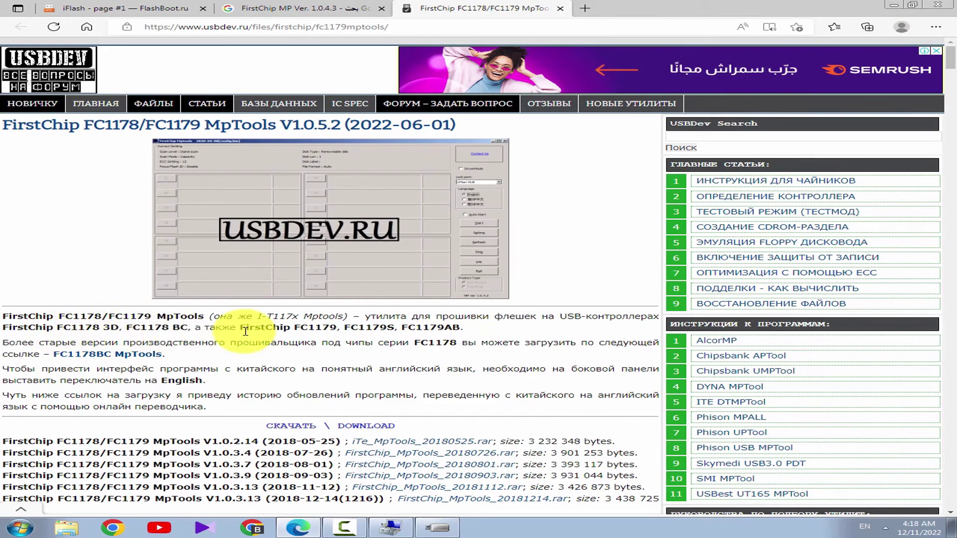
drag(241, 328, 453, 328)
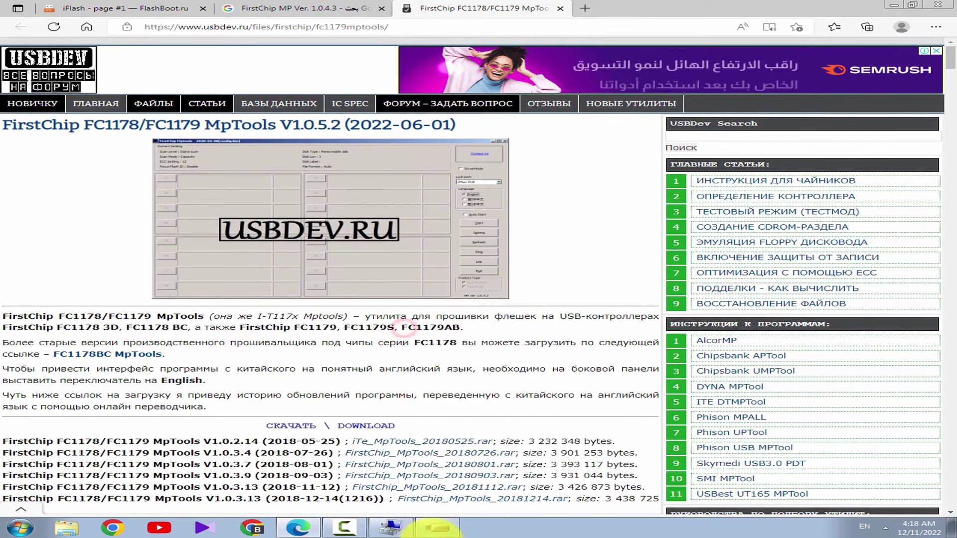
click(435, 528)
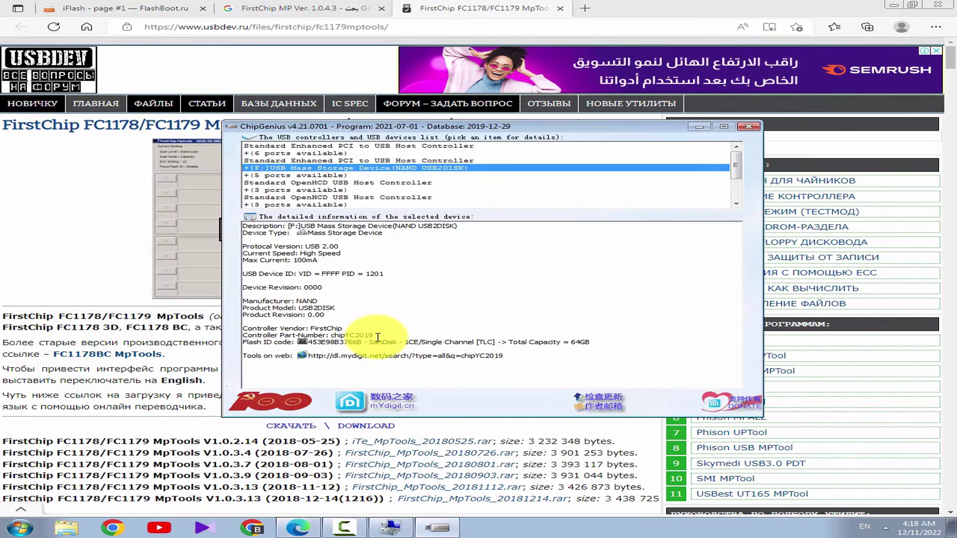
drag(374, 337, 334, 333)
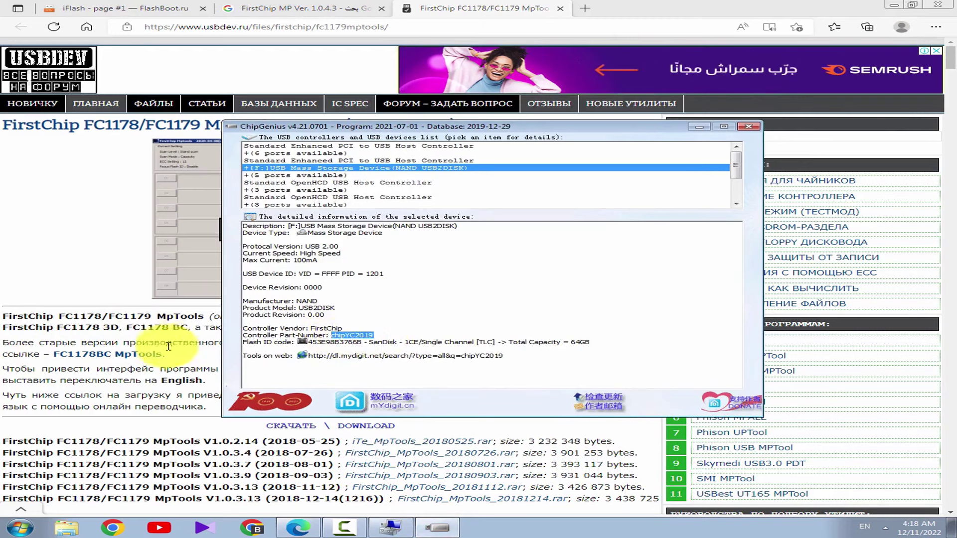
click(159, 331)
drag(85, 321, 156, 317)
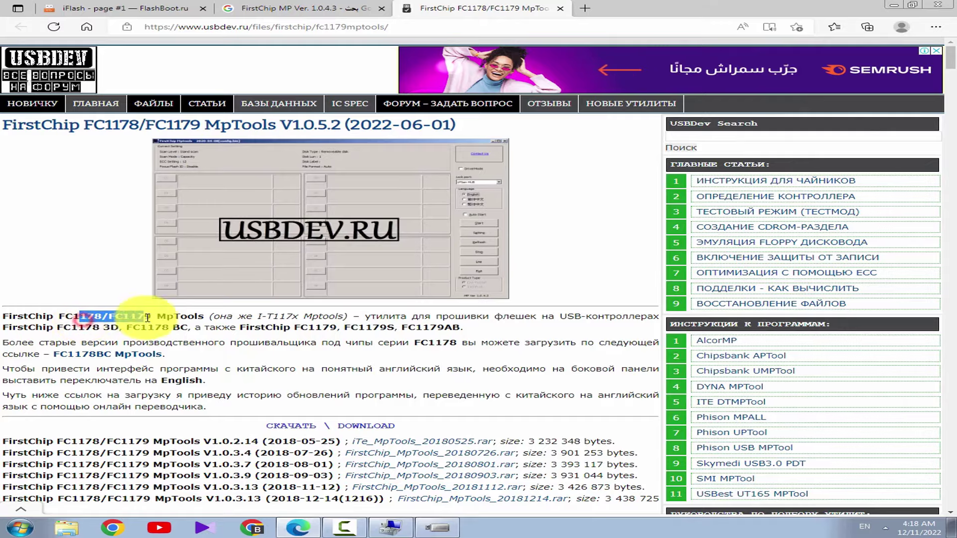
right_click(156, 318)
Scroll the MpTools page and highlight its list of supported FirstChip controllers
click(200, 298)
click(606, 238)
scroll(628, 255, down, 5)
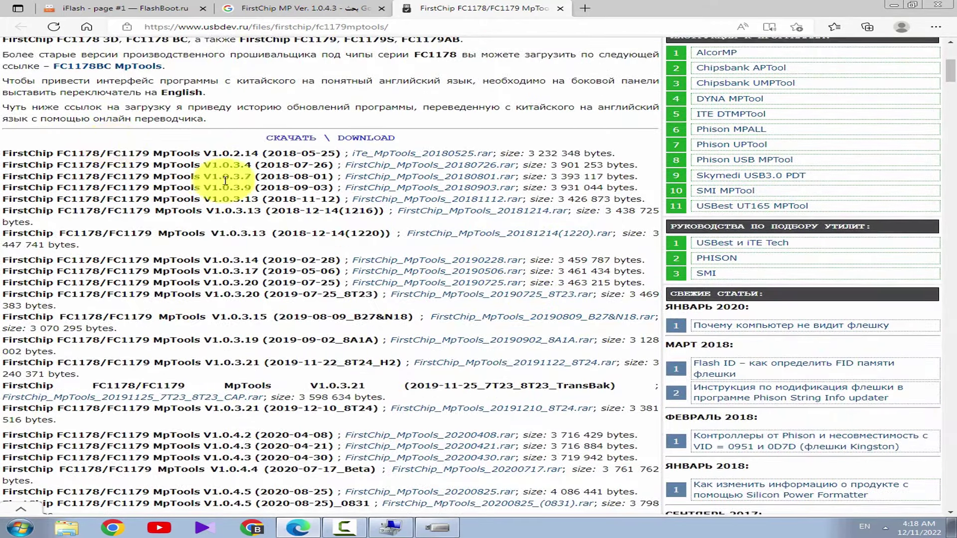
scroll(442, 271, up, 5)
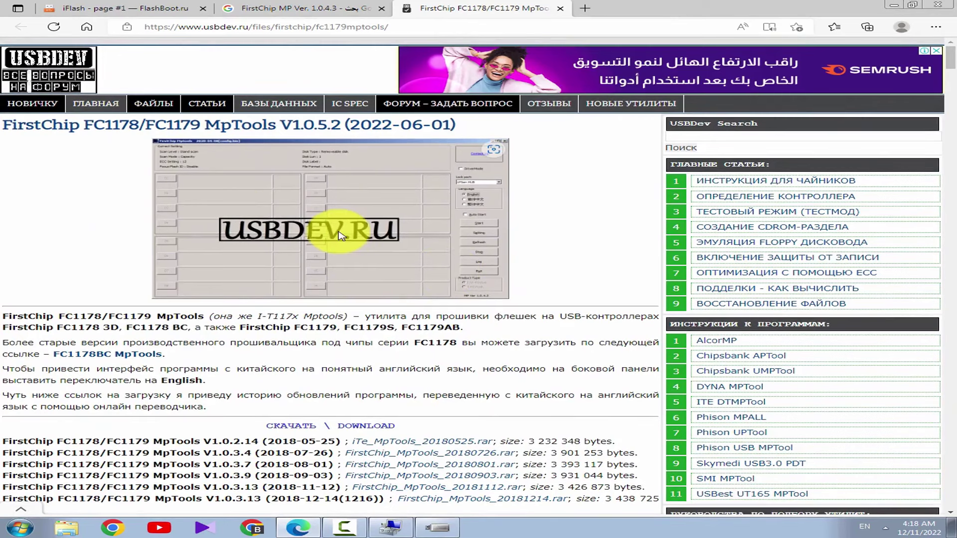
scroll(324, 294, down, 1)
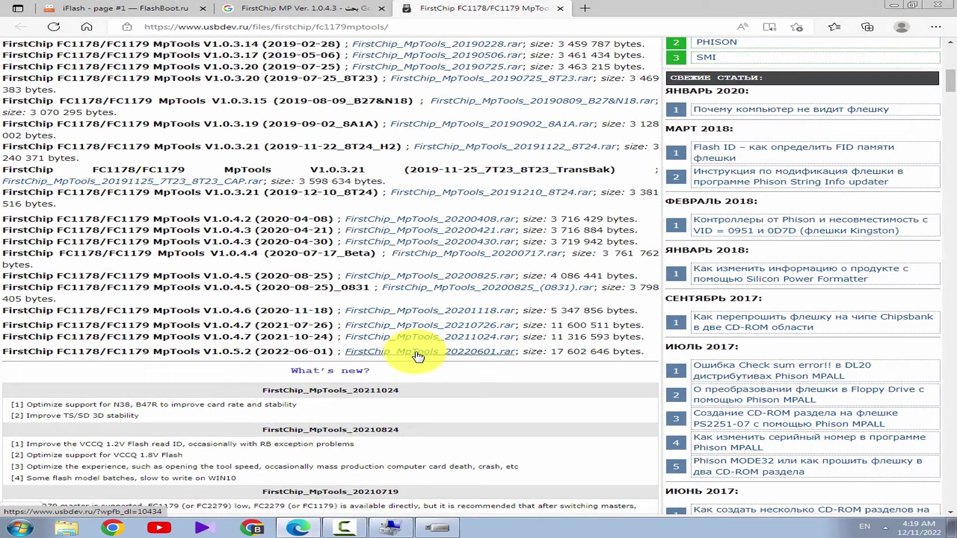
scroll(438, 360, up, 2)
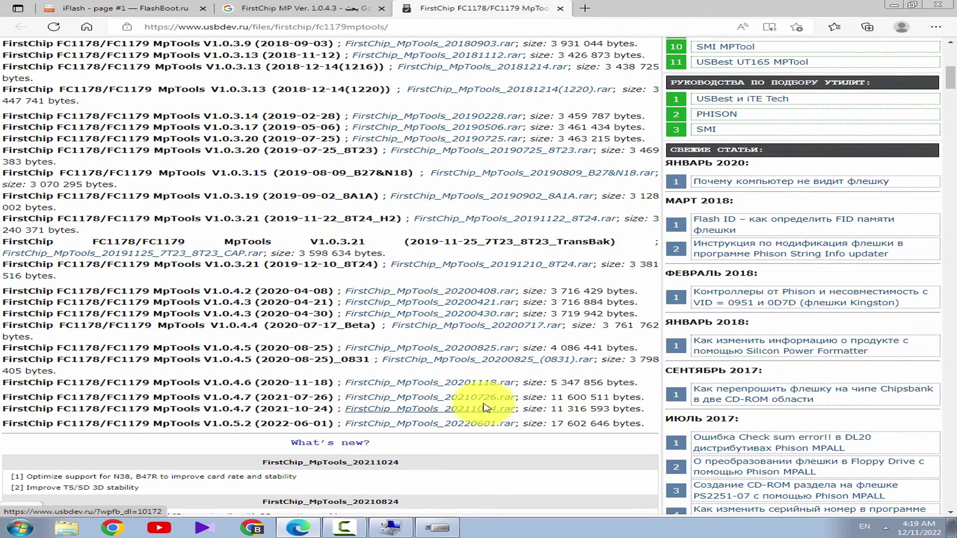
scroll(577, 397, up, 1)
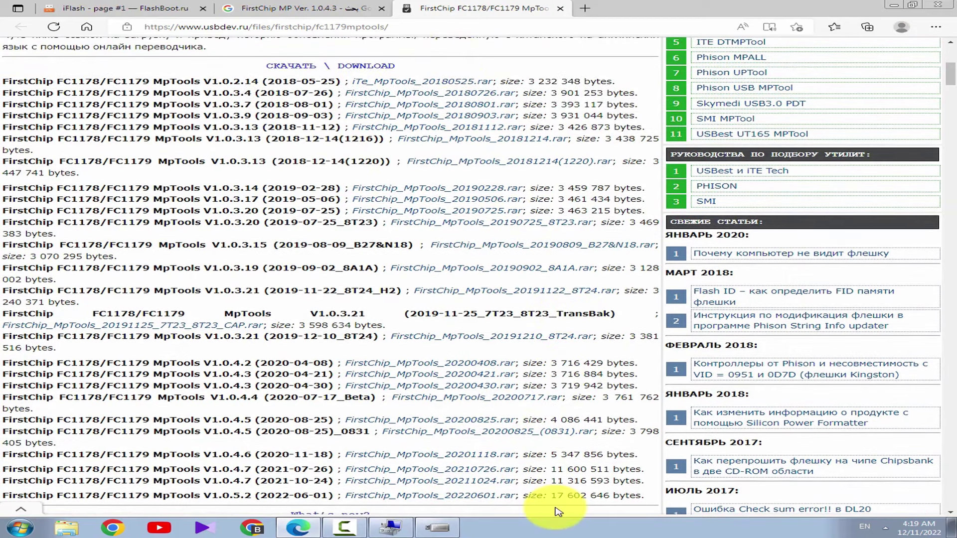
scroll(502, 355, up, 3)
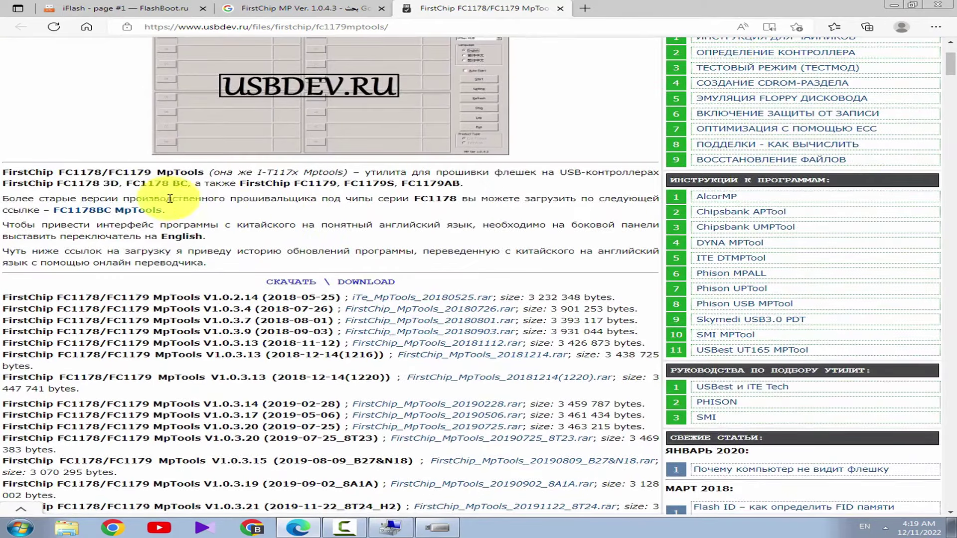
drag(61, 185, 460, 185)
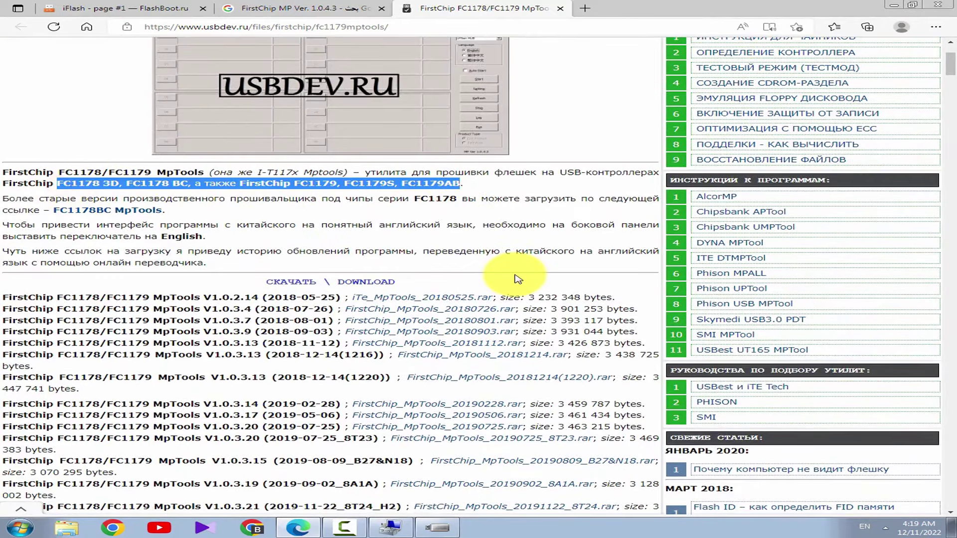
Note the newest version's release date 2022-06-01 and close the MpTools tab
scroll(518, 279, down, 5)
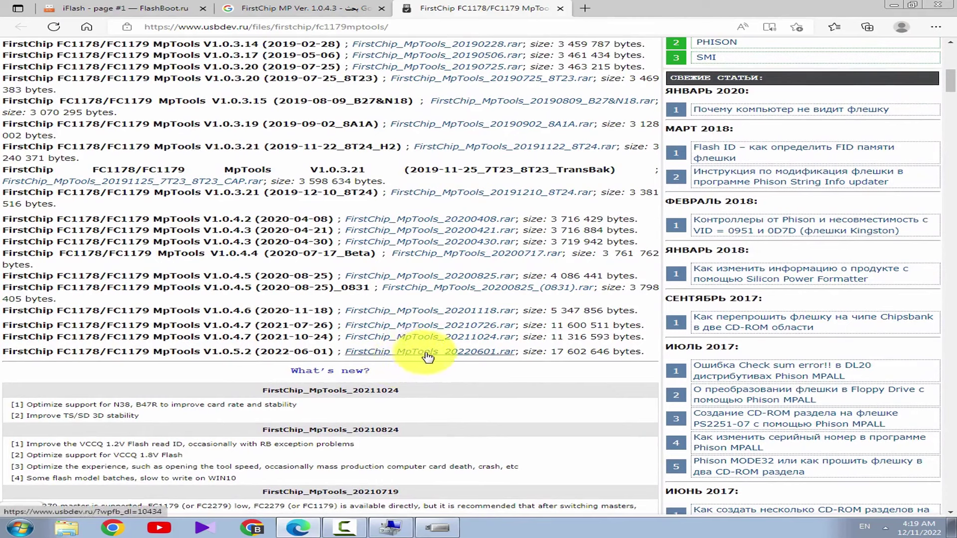
drag(262, 352, 328, 352)
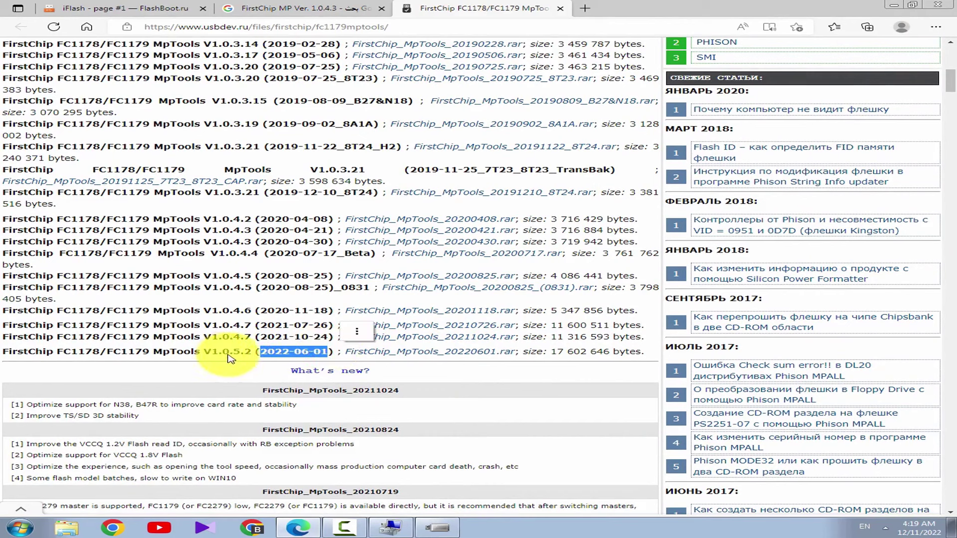
click(417, 376)
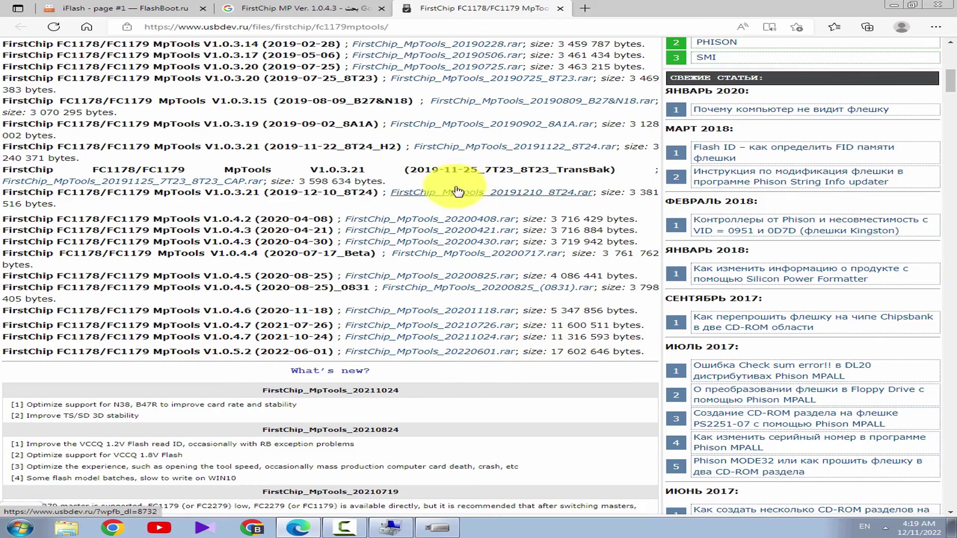
click(559, 10)
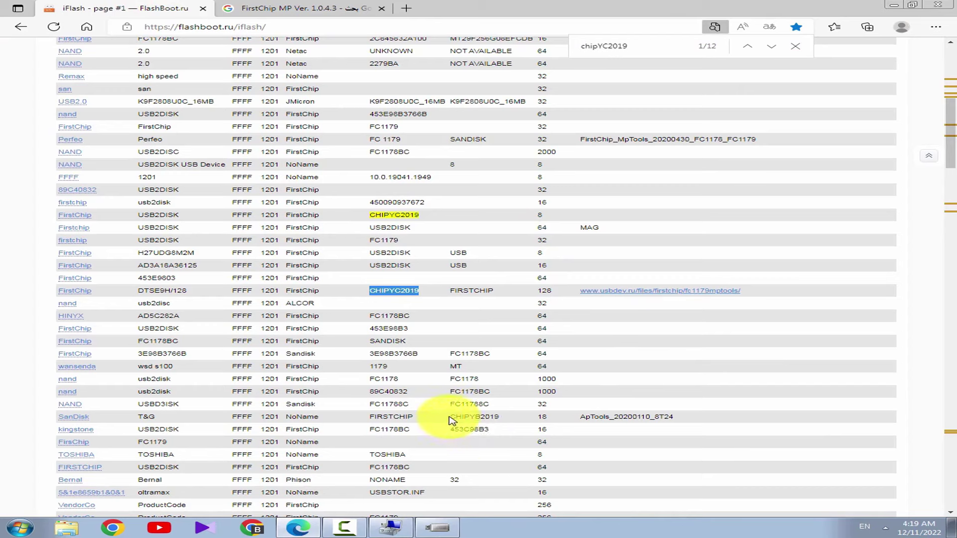
Highlight CHIPYB2019, ApTools_20200110_8T24 and the dl.mydigit.net FC1179 search link
drag(451, 416, 503, 417)
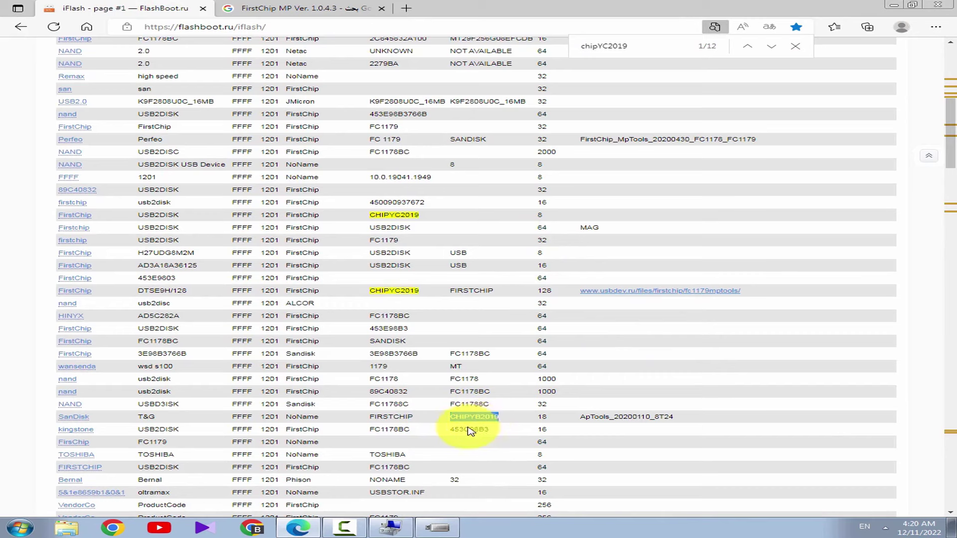
drag(700, 416, 569, 416)
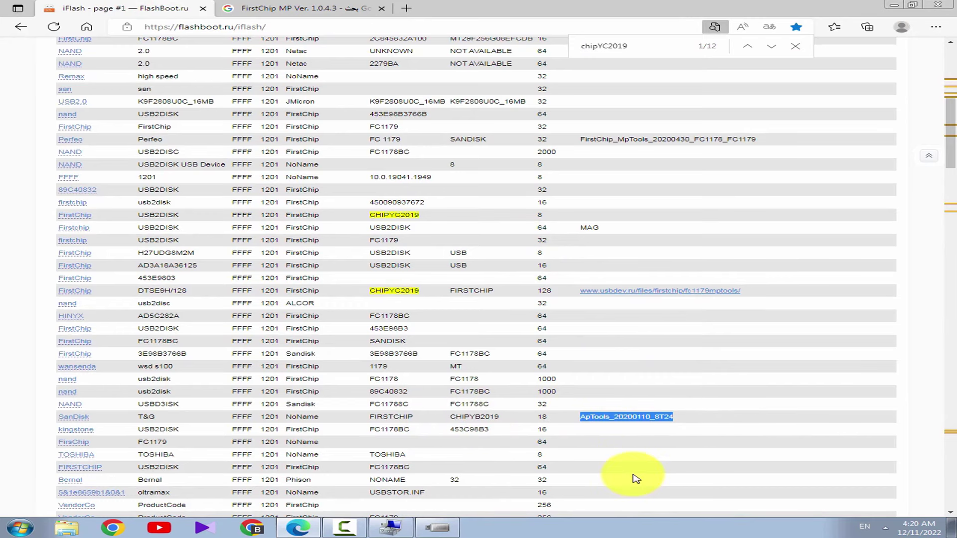
scroll(514, 414, down, 5)
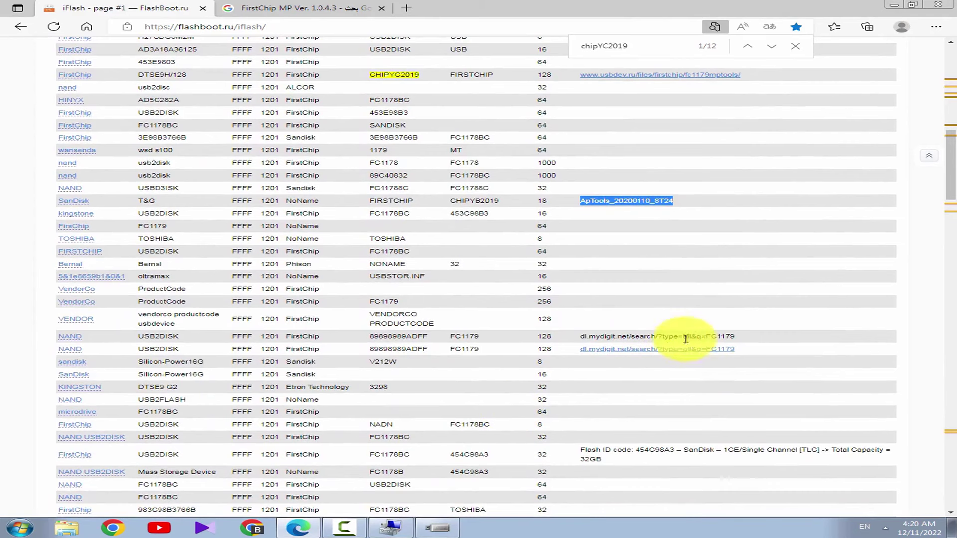
drag(746, 336, 525, 335)
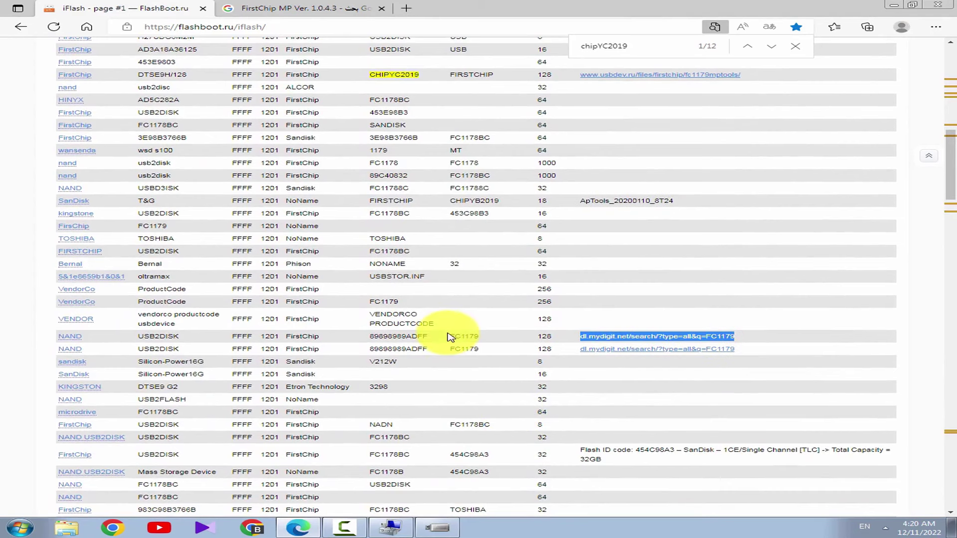
drag(453, 336, 487, 343)
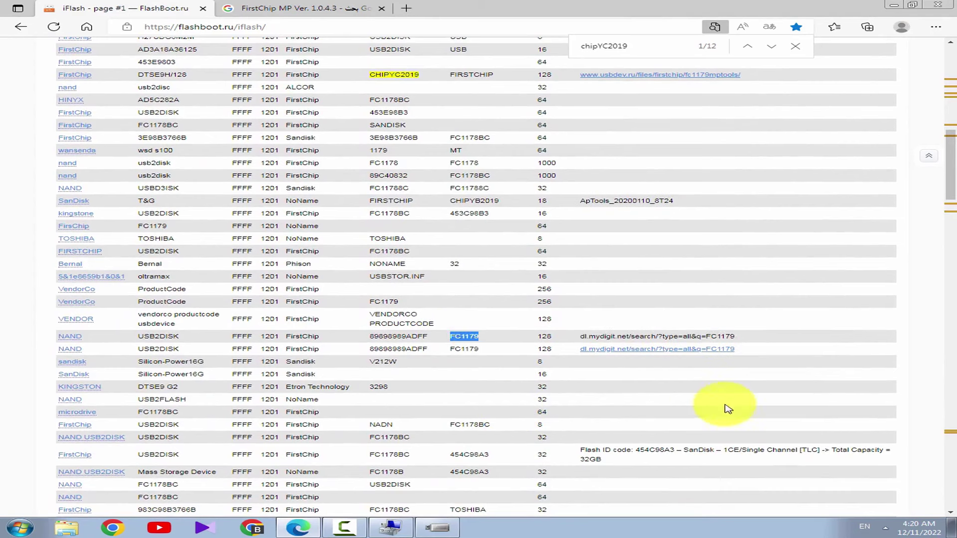
Highlight the 1CE/Single Channel TLC-16K flash details, HYNIX and FirstChip in lower rows
scroll(466, 335, down, 4)
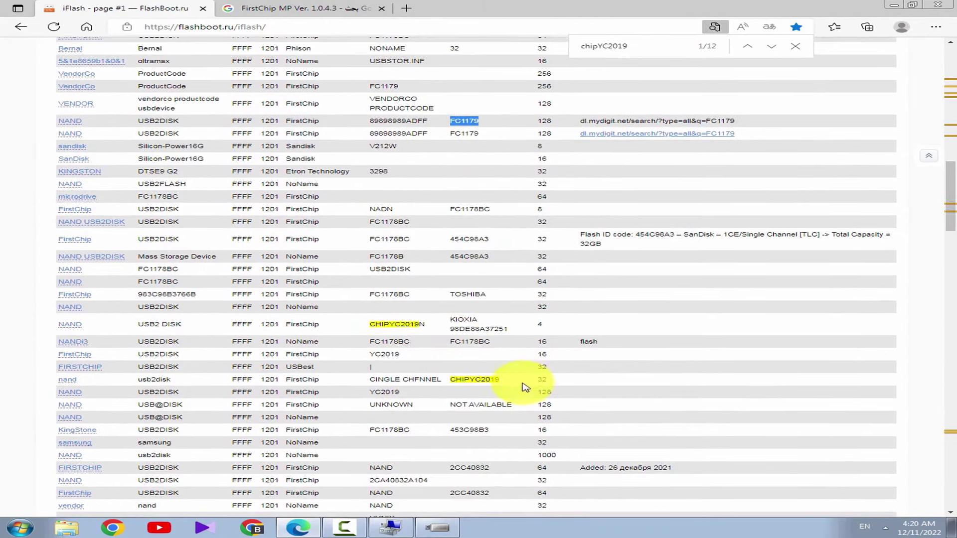
scroll(469, 368, down, 3)
scroll(469, 369, down, 3)
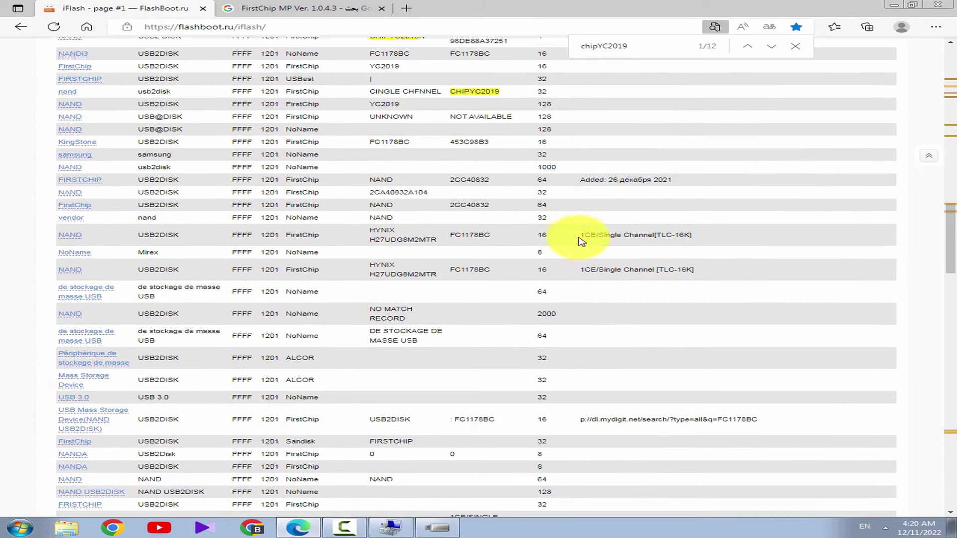
drag(575, 235, 680, 235)
drag(766, 275, 588, 271)
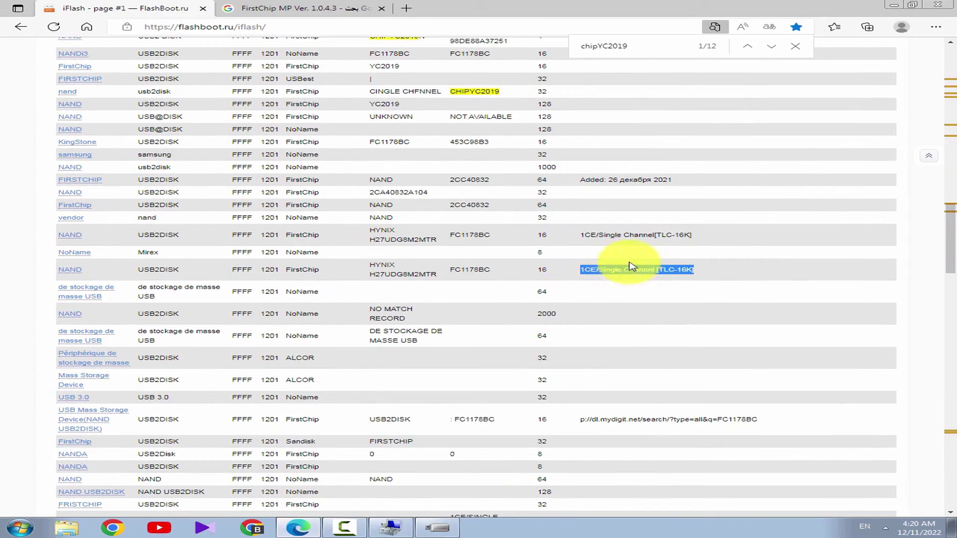
double_click(374, 267)
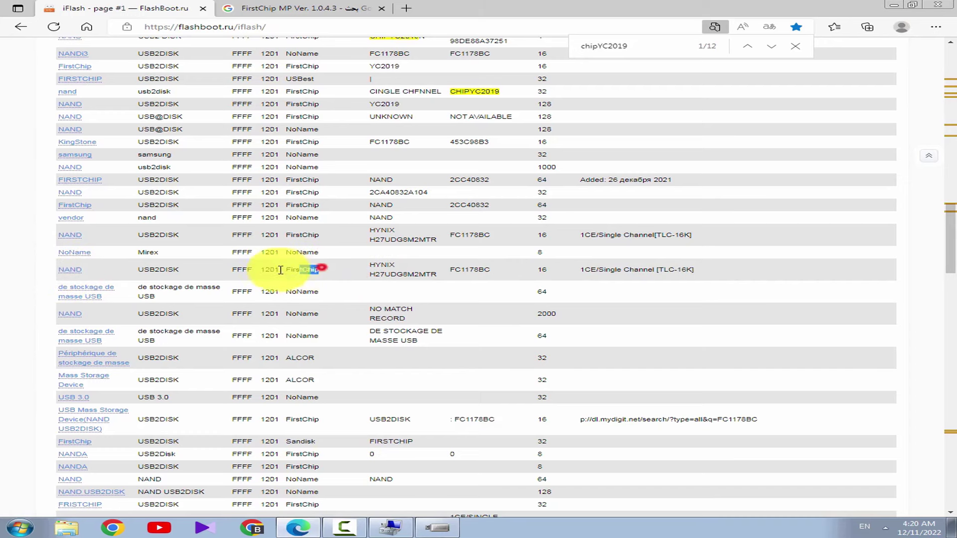
drag(279, 271, 323, 270)
Highlight FC1178BC, the 16GB capacity description and Sandisk 1CE/Single Channel [TLC] details
scroll(686, 303, down, 3)
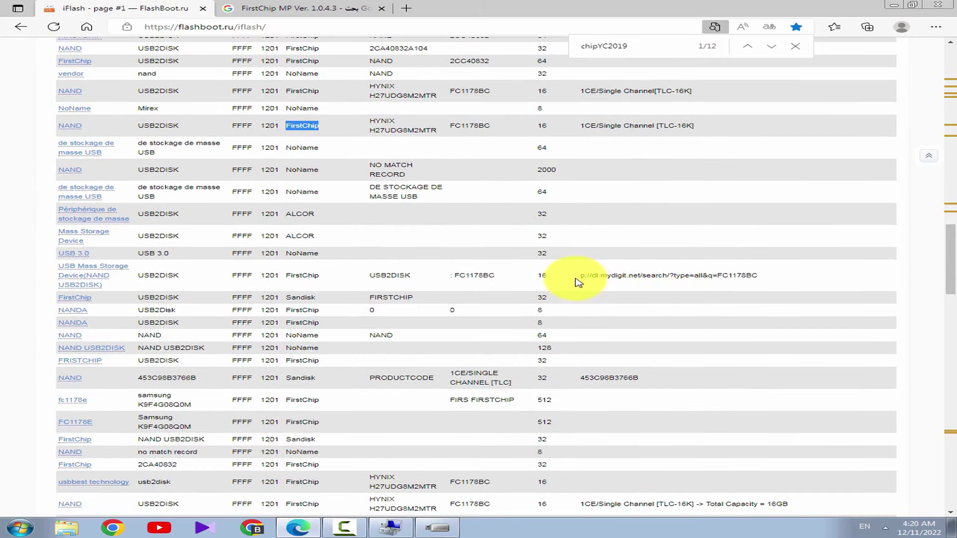
drag(579, 276, 808, 275)
drag(506, 275, 453, 277)
scroll(573, 336, down, 5)
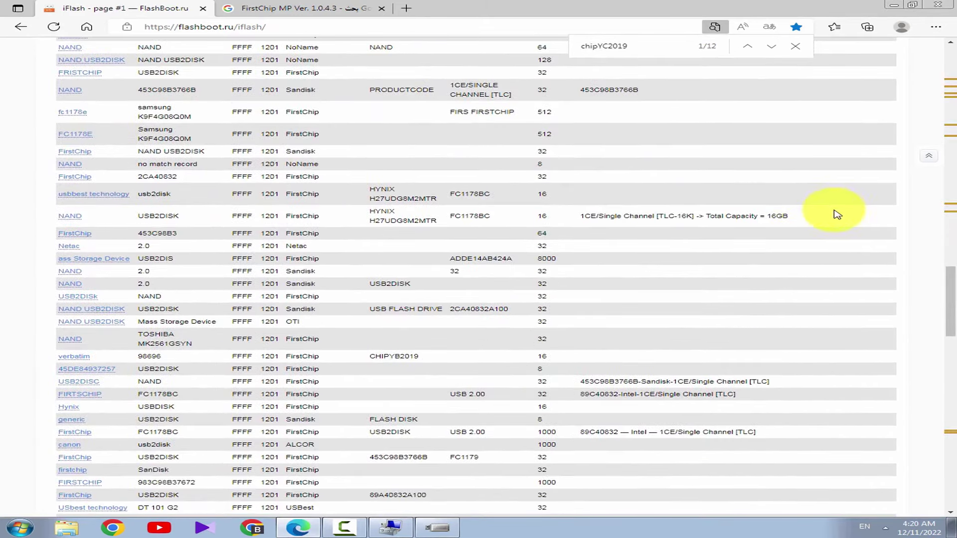
drag(798, 215, 574, 216)
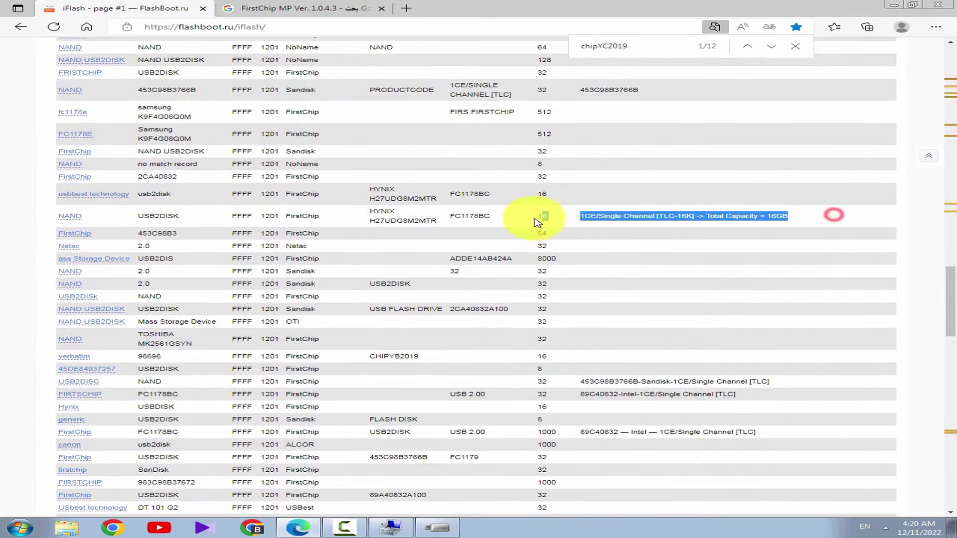
scroll(499, 326, down, 1)
drag(802, 306, 579, 309)
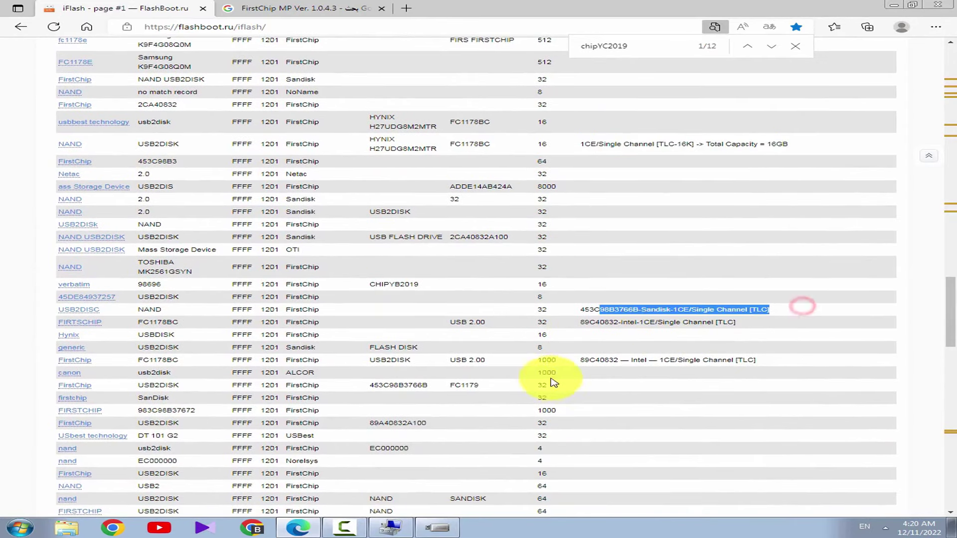
Highlight the FirstChip USB2DISC and USB2disk entries in the nand row
scroll(605, 381, down, 5)
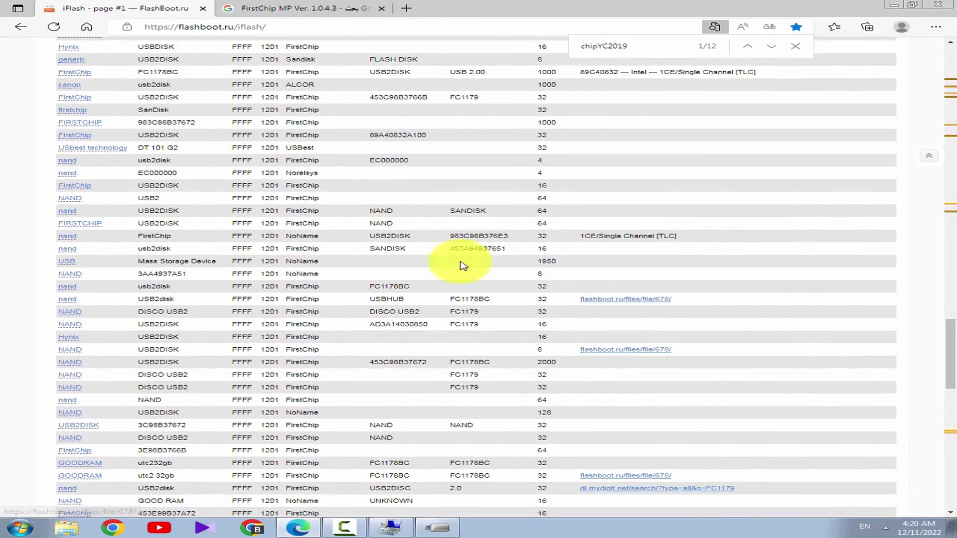
scroll(524, 295, down, 3)
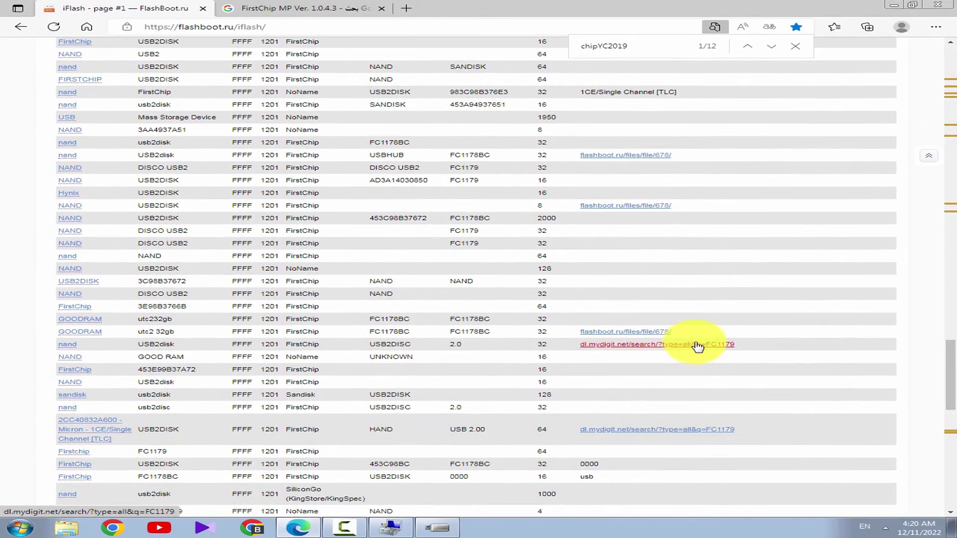
drag(487, 343, 250, 341)
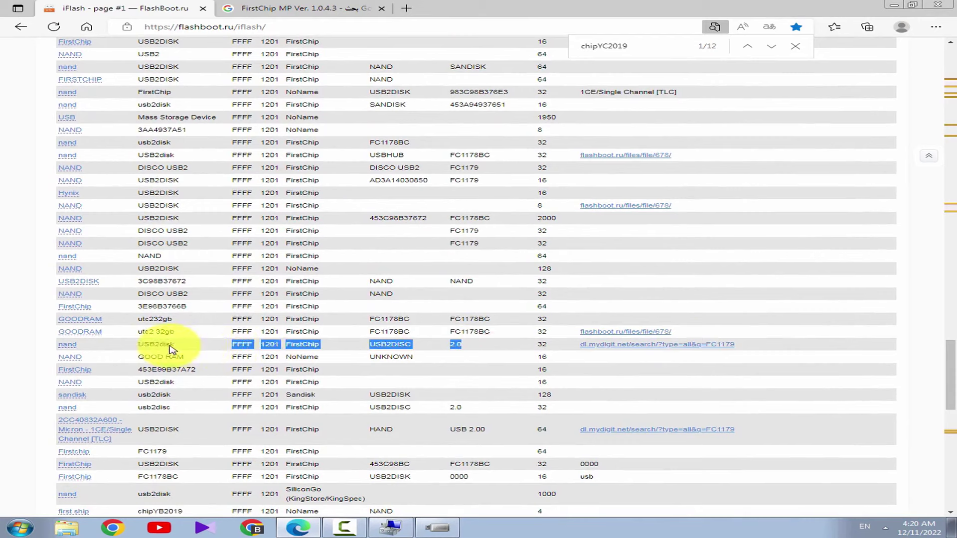
drag(179, 349, 111, 351)
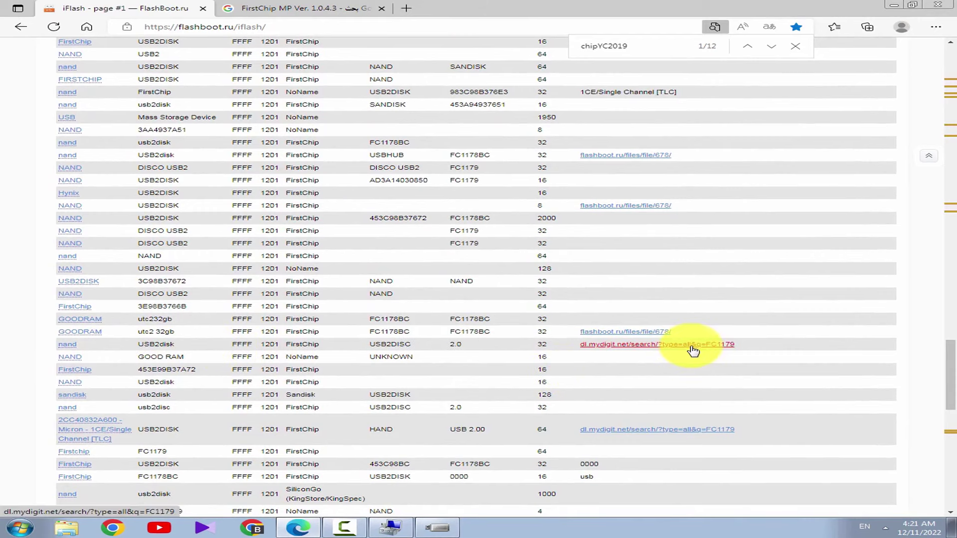
click(390, 528)
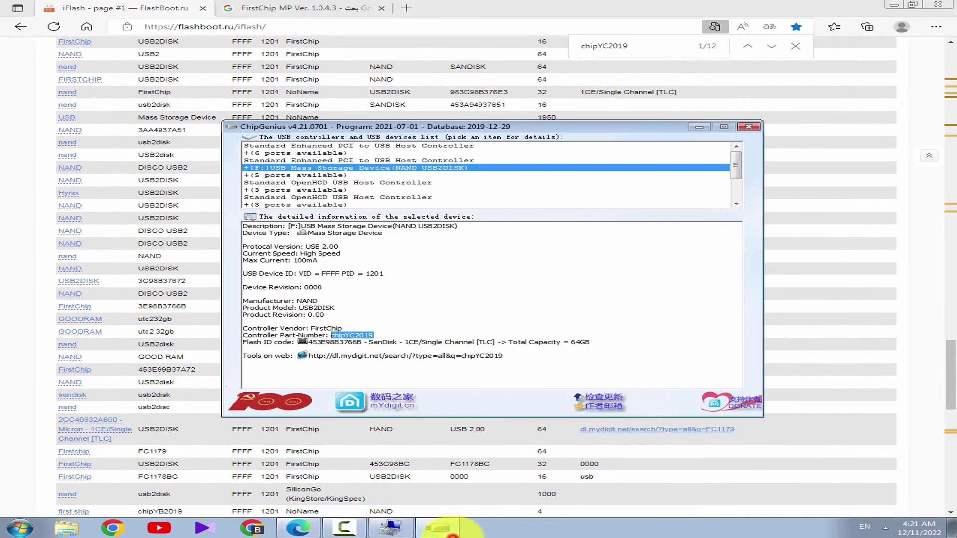
drag(308, 358, 767, 343)
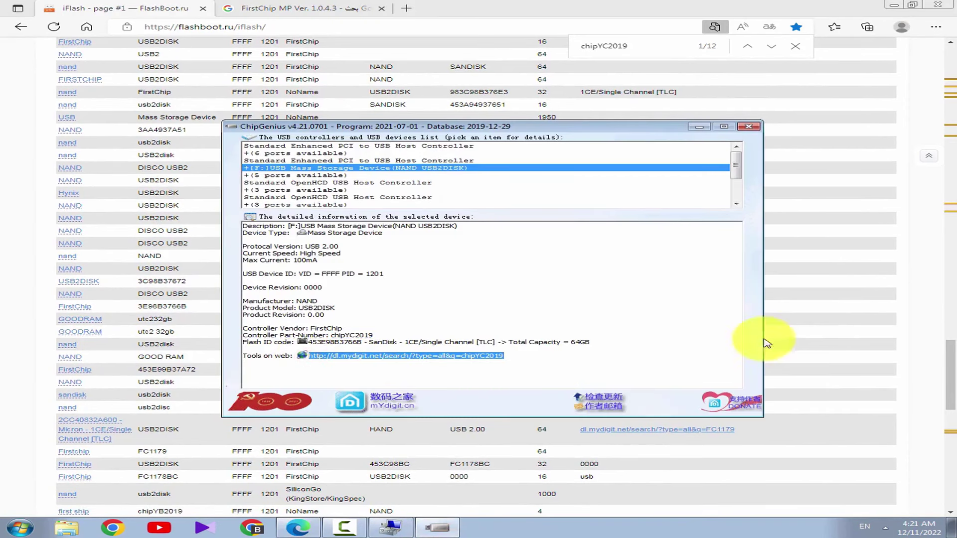
click(836, 301)
scroll(763, 389, down, 3)
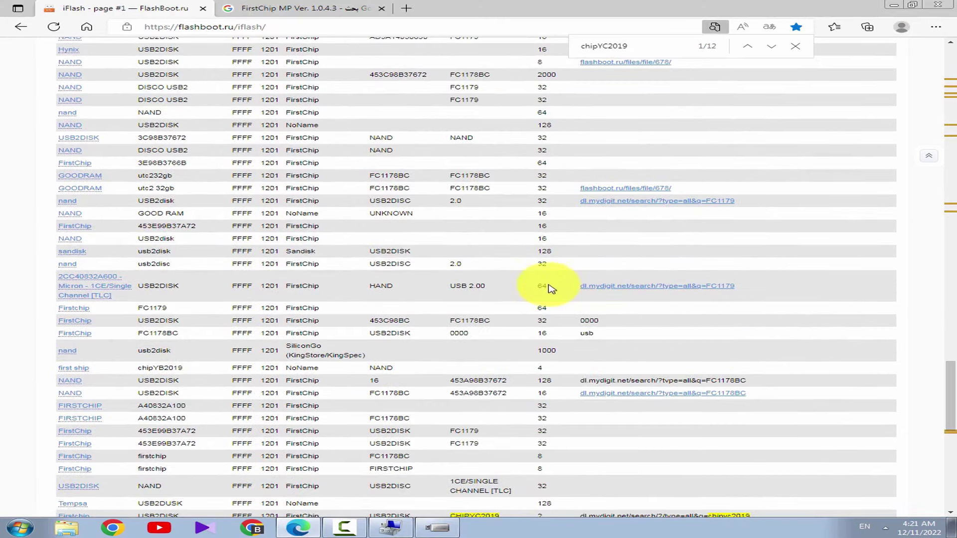
drag(749, 380, 692, 385)
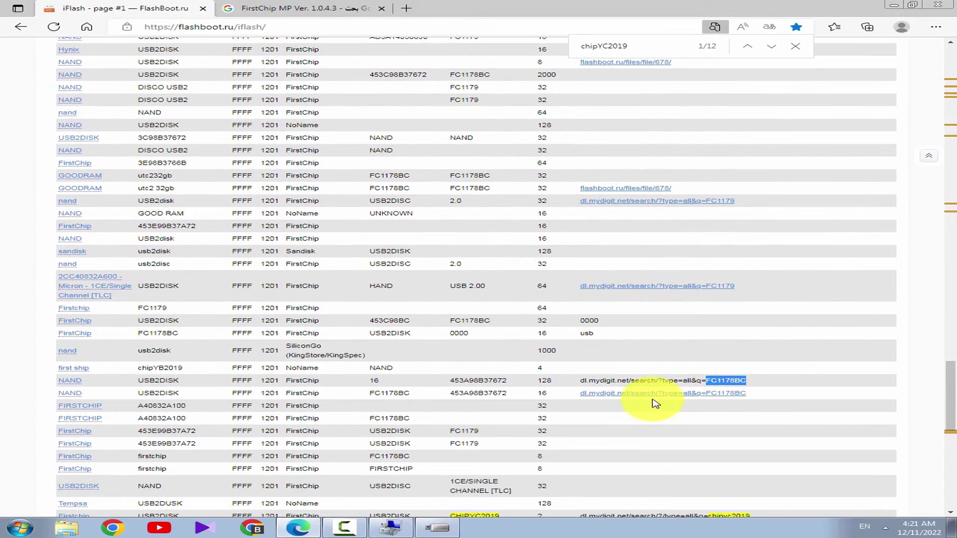
scroll(656, 404, down, 3)
drag(774, 377, 583, 375)
click(429, 533)
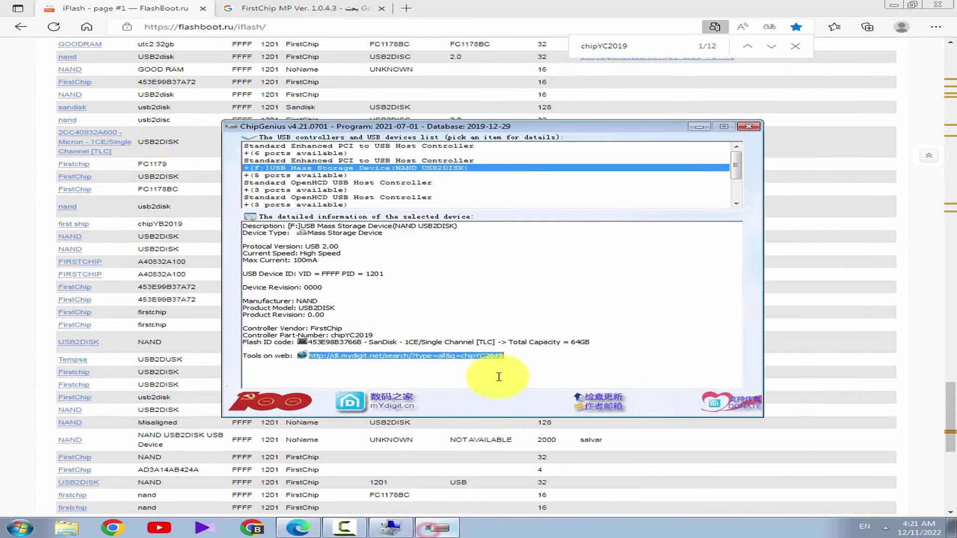
click(856, 412)
scroll(627, 366, down, 7)
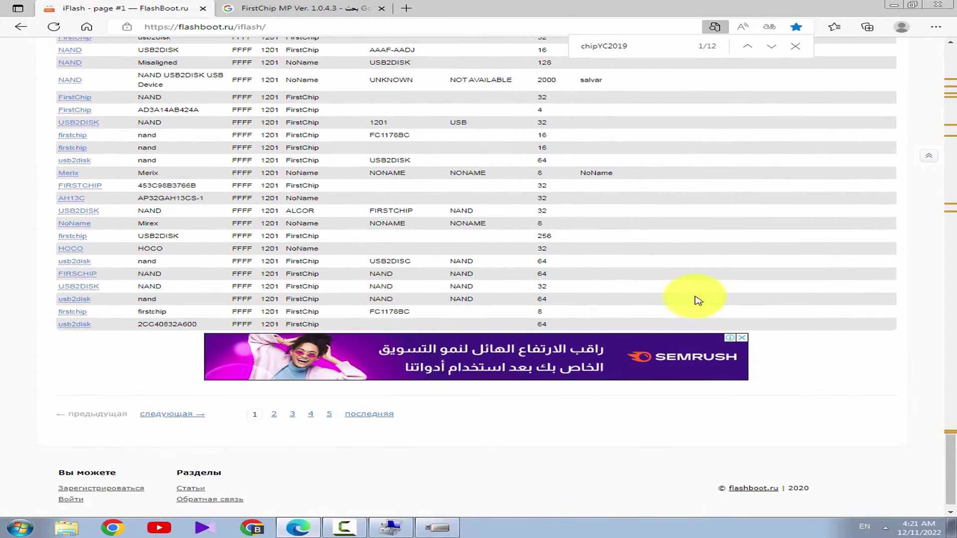
scroll(625, 297, up, 20)
scroll(618, 294, up, 15)
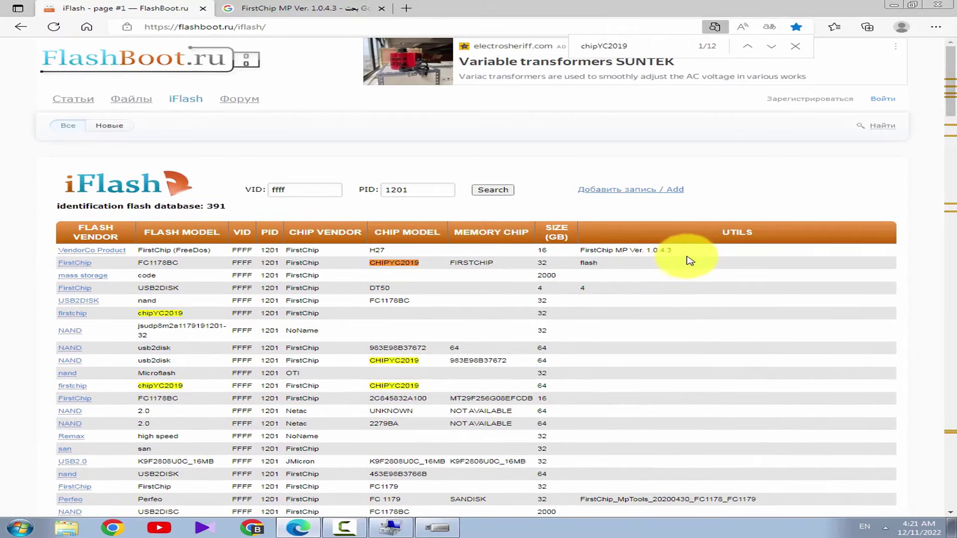
Open the first usbdev search result for FirstChip MP Ver. 1.0.4.3 and review its controllers
drag(683, 250, 573, 252)
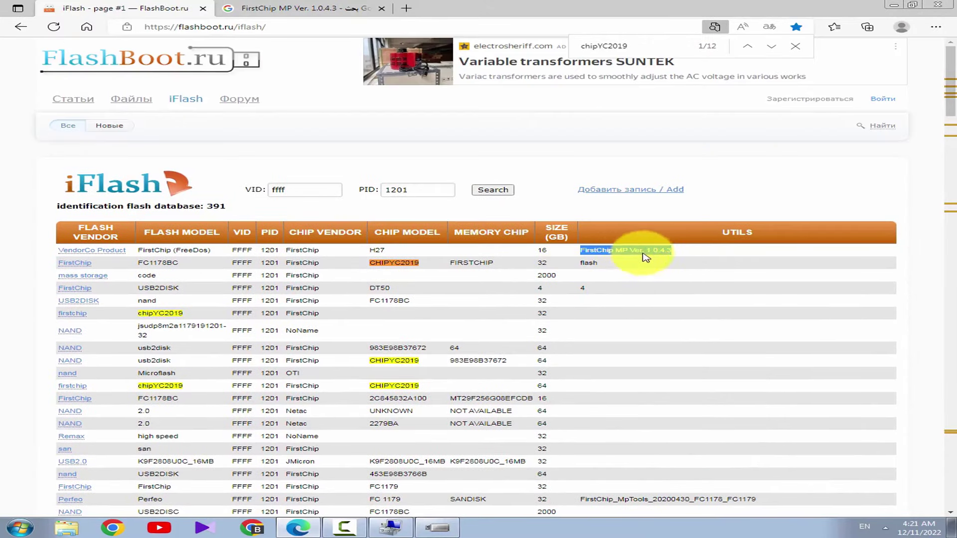
click(359, 4)
click(684, 154)
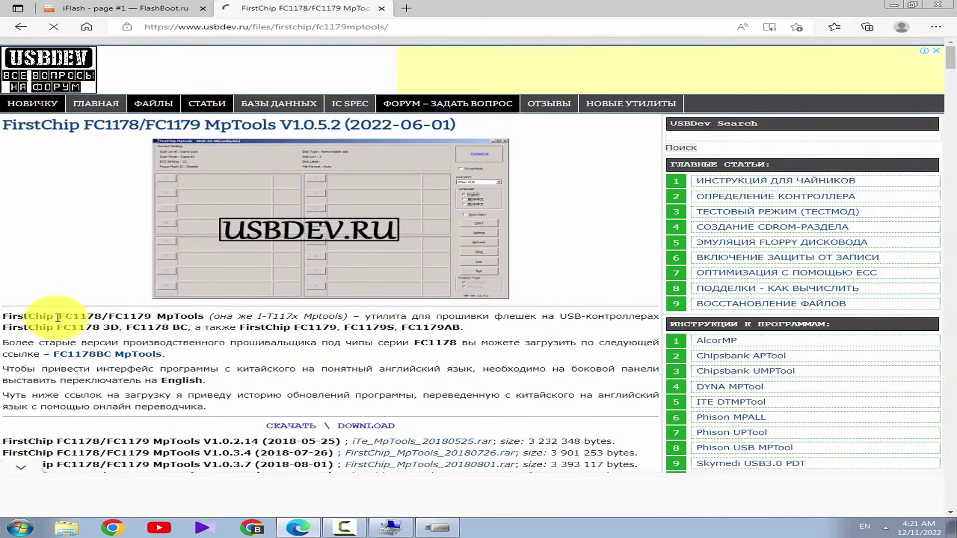
drag(58, 318, 226, 320)
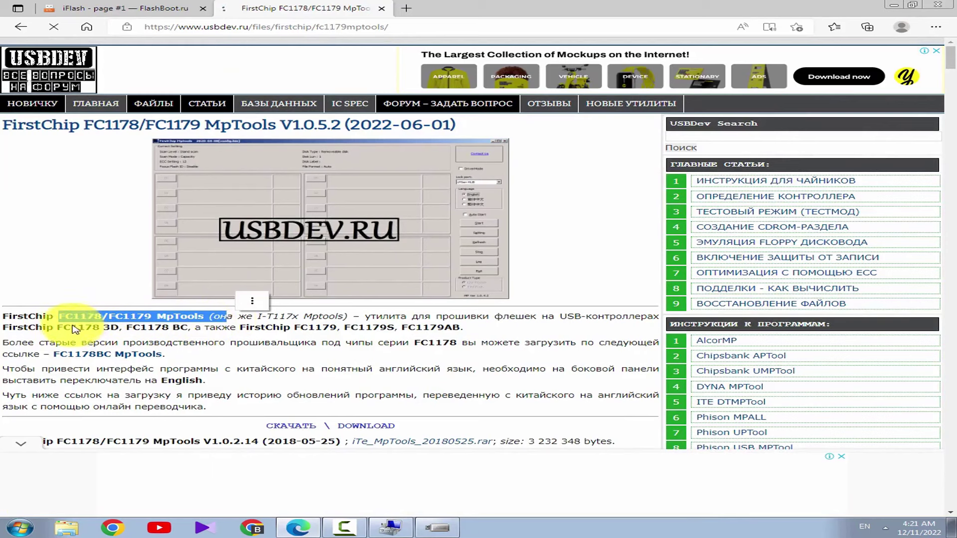
mouse_move(54, 328)
mouse_down()
mouse_move(498, 339)
mouse_move(505, 328)
mouse_move(331, 335)
mouse_up()
click(457, 328)
Compare with the ChipGenius report, then return to iFlash and close the chipYC2019 find bar
key(alt+Tab)
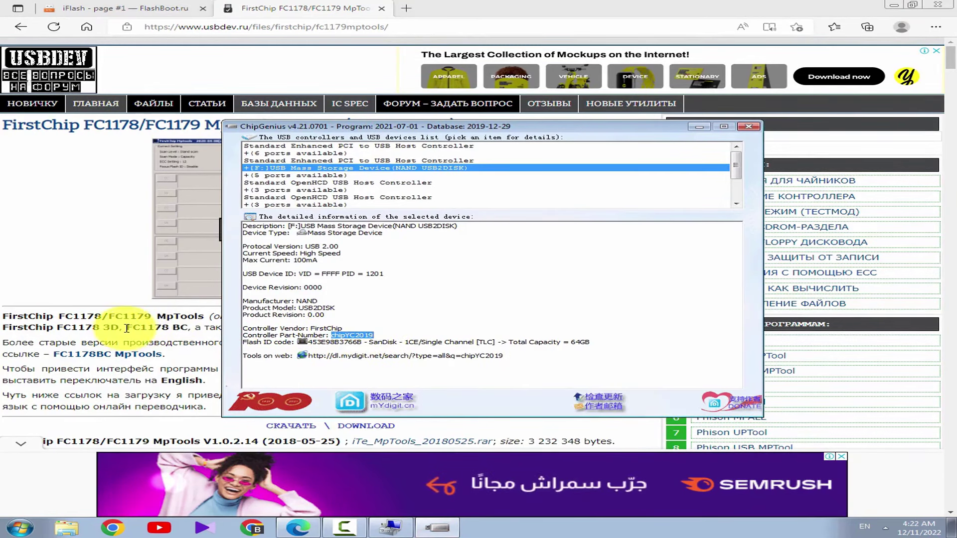
click(127, 328)
click(340, 339)
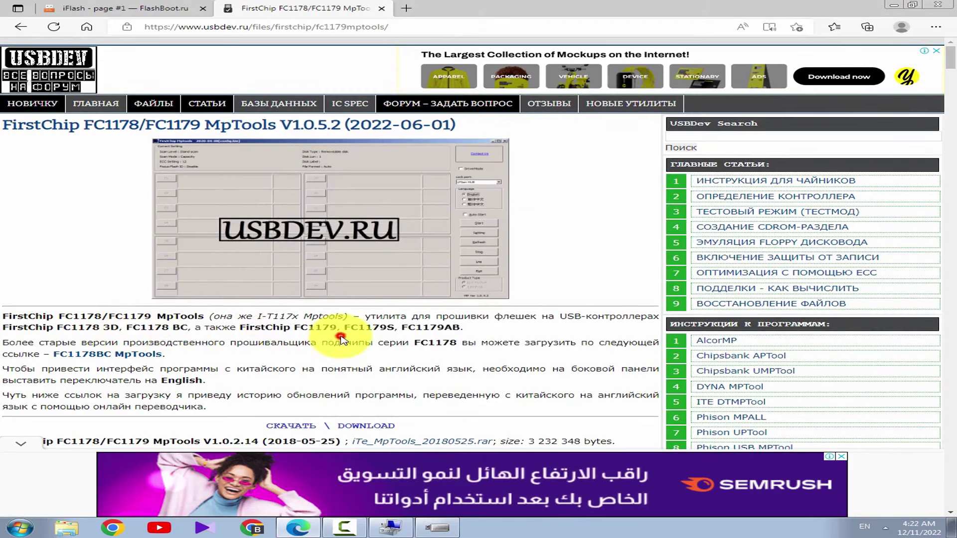
click(131, 7)
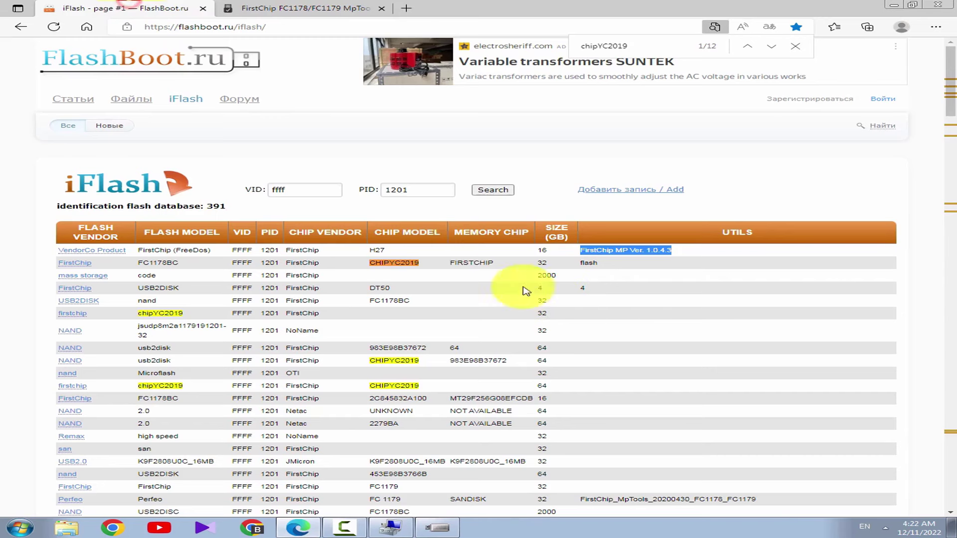
drag(949, 102, 608, 278)
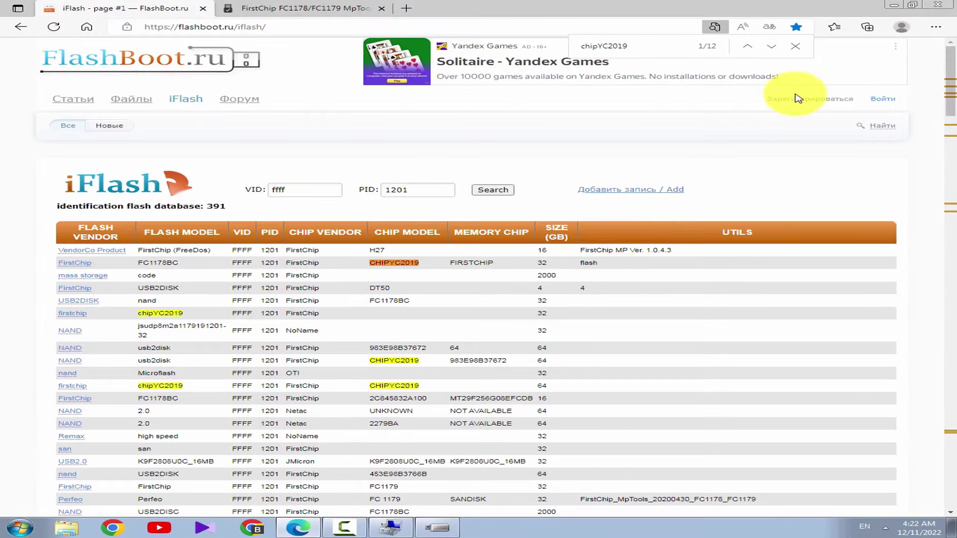
click(796, 46)
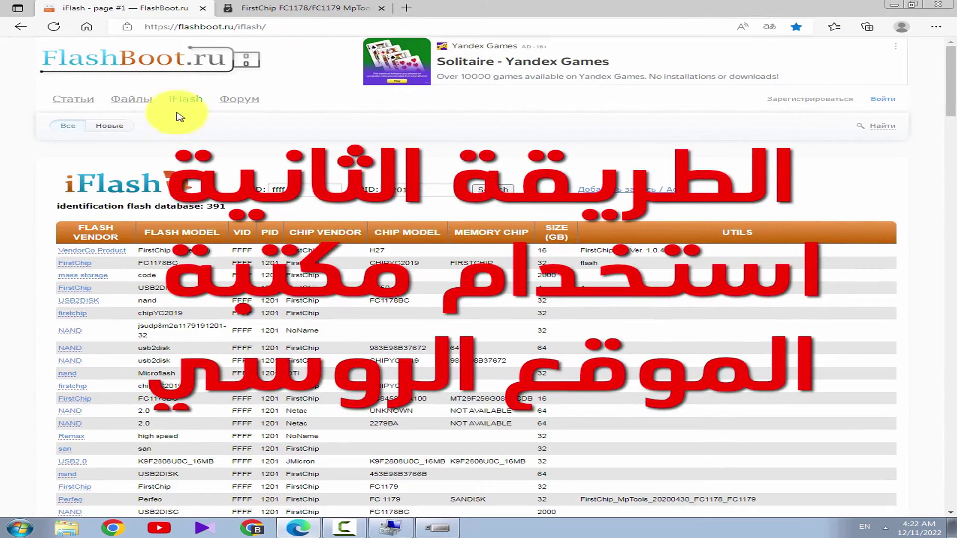
Open the Файлы file catalog from the FlashBoot.ru site header
click(142, 100)
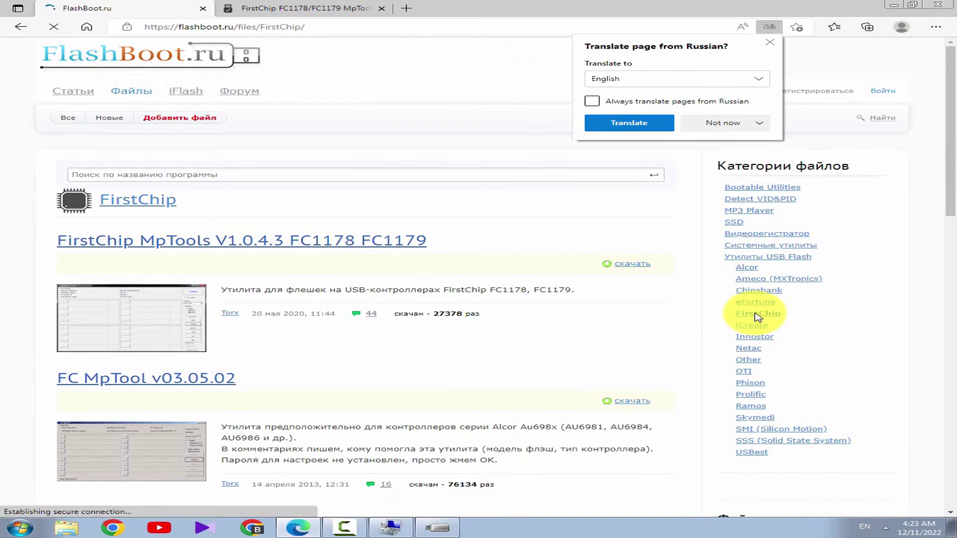
Dismiss the translation offer and scroll through the FlashBoot FirstChip files page
click(449, 391)
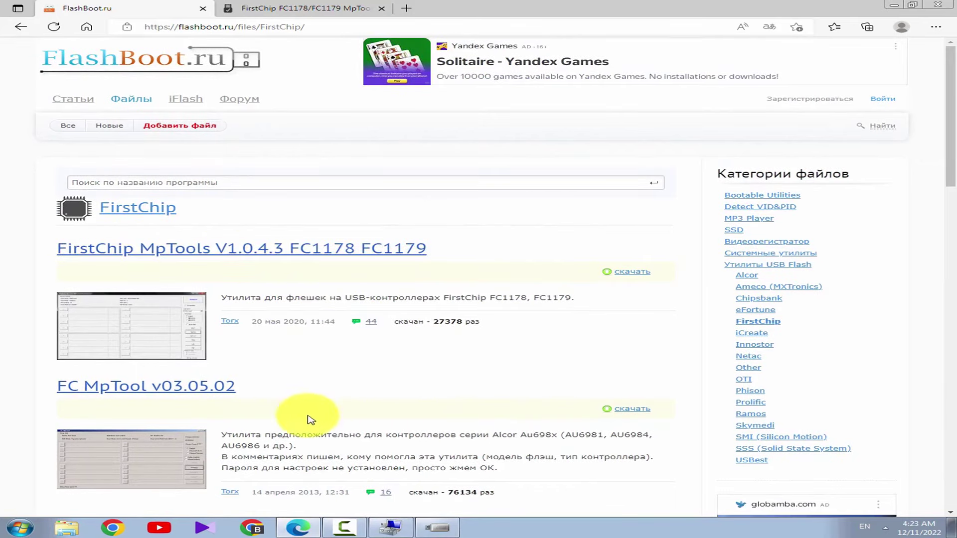
scroll(949, 128, down, 5)
scroll(949, 145, up, 5)
scroll(953, 97, down, 10)
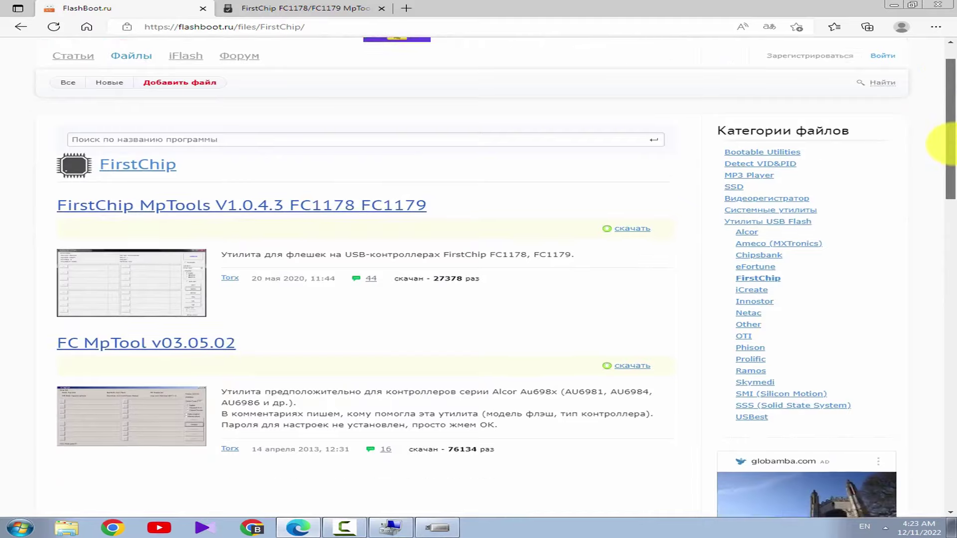
scroll(941, 268, up, 10)
Cross-check the usbdev MpTools tab and the ChipGenius report against the FirstChip files page
click(279, 8)
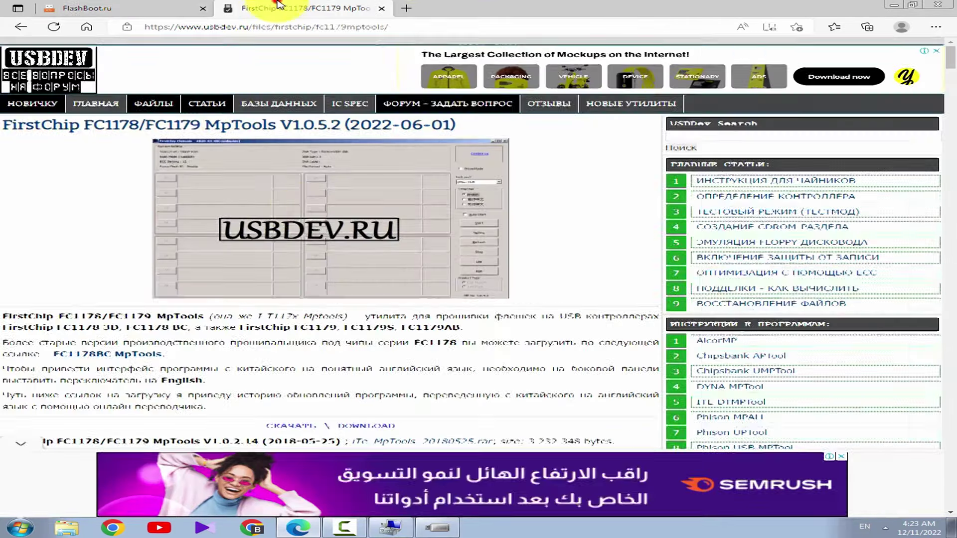
scroll(289, 454, down, 15)
scroll(363, 278, up, 6)
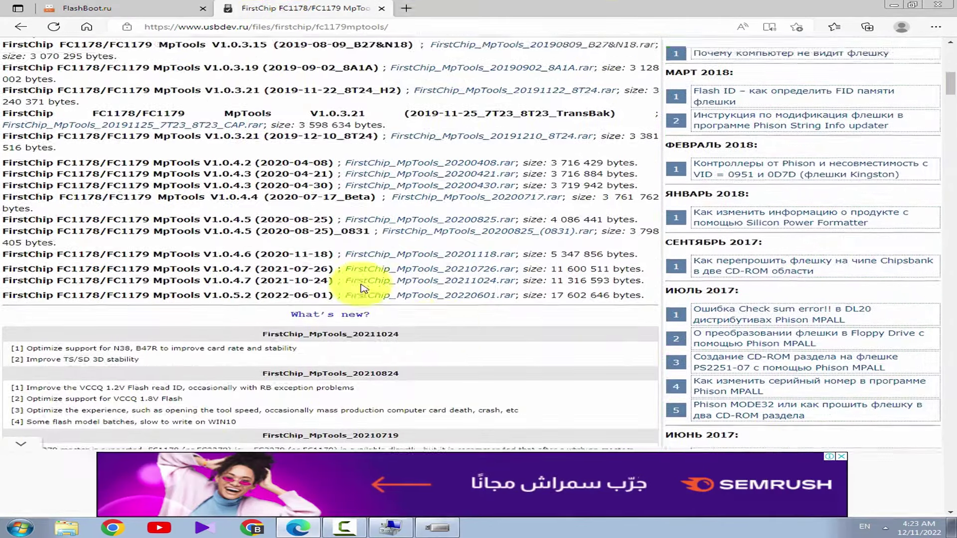
click(114, 8)
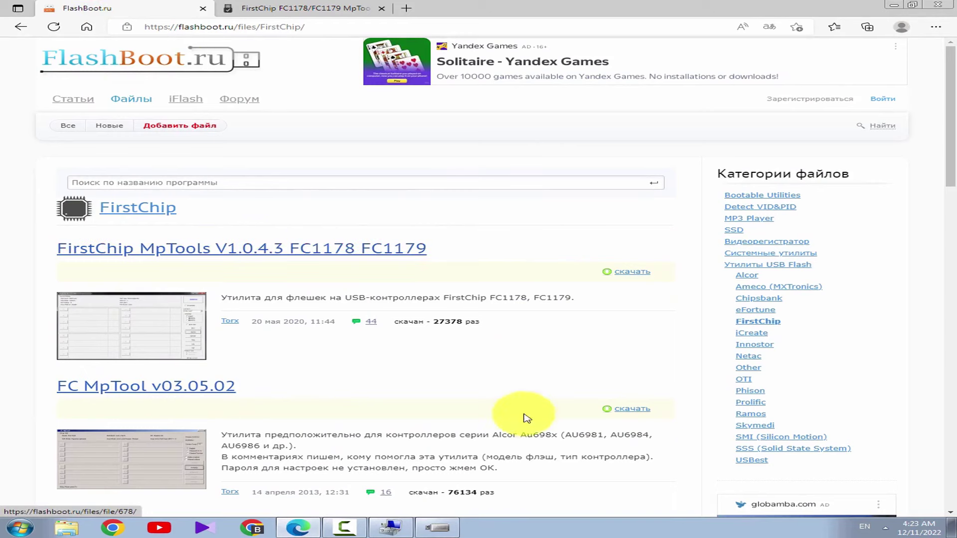
click(438, 529)
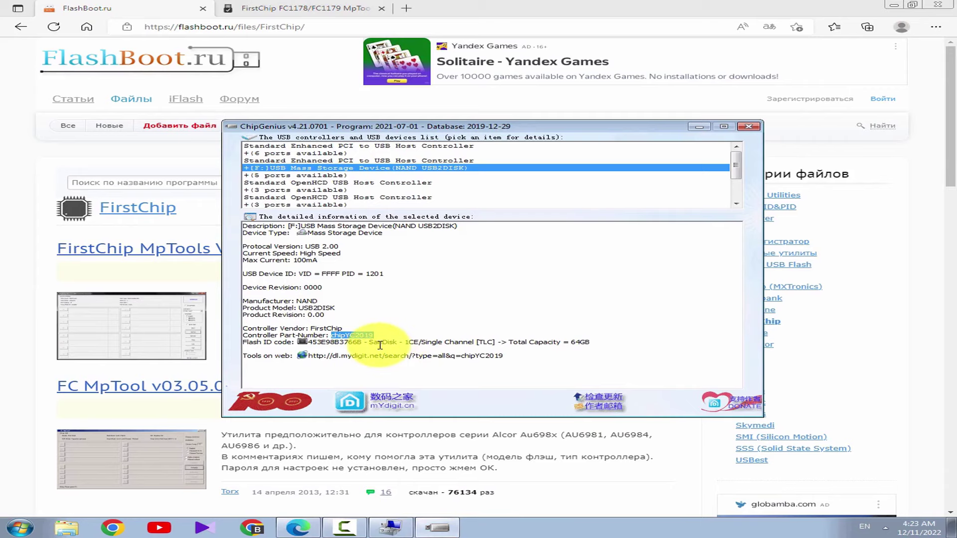
click(199, 274)
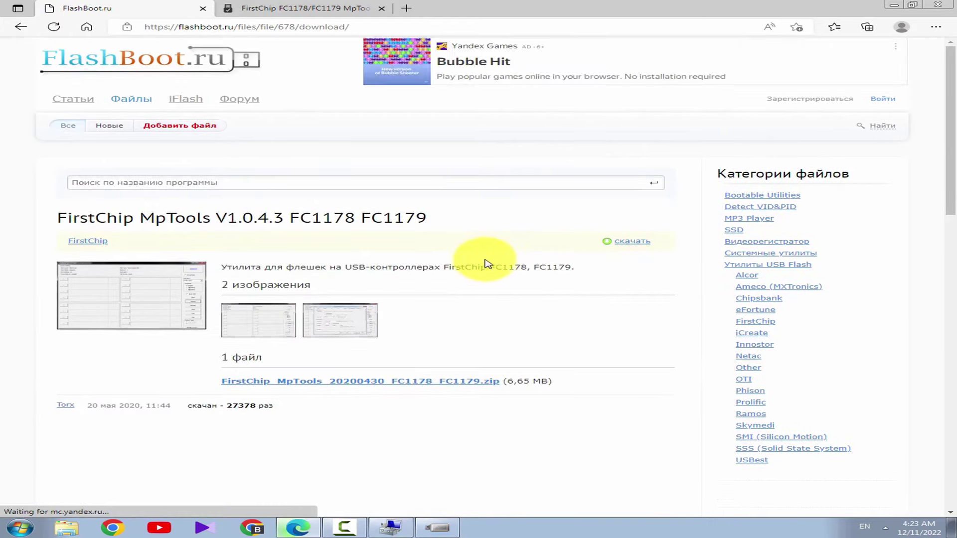
Download FirstChip_MpTools_20200430_FC1178_FC1179.zip, supporting FC1178 and FC1179 controllers
drag(491, 270, 576, 268)
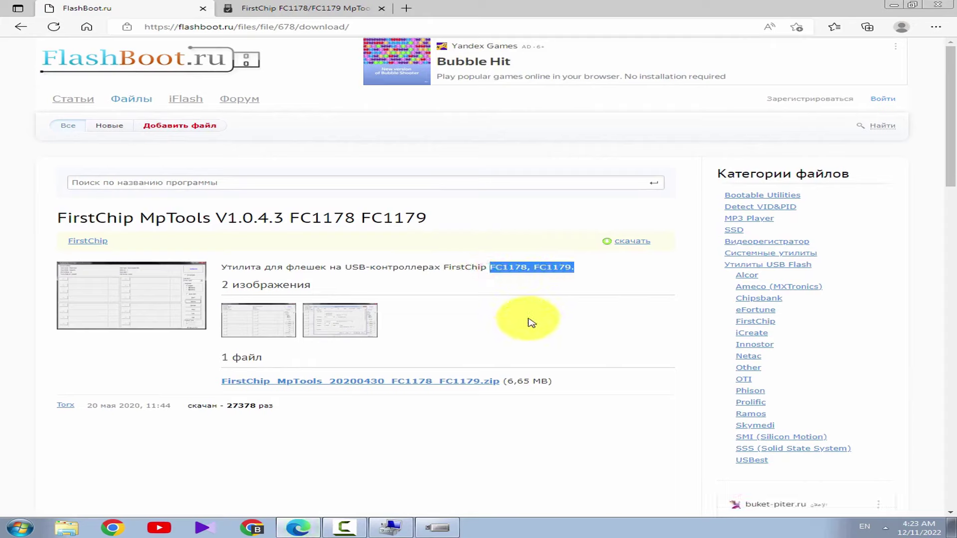
click(629, 242)
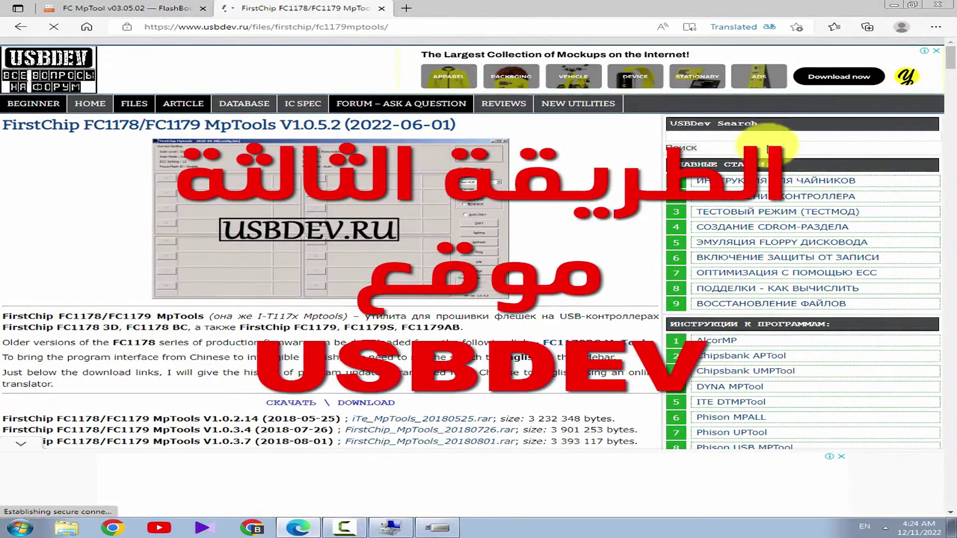
Copy the chipYC2019 part number from ChipGenius and search USBDev for it
click(715, 137)
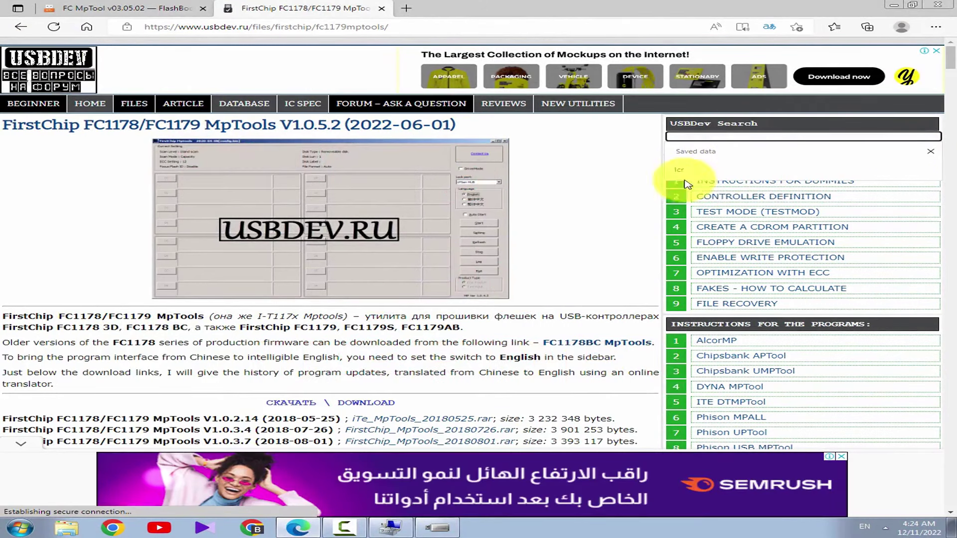
click(436, 529)
double_click(351, 335)
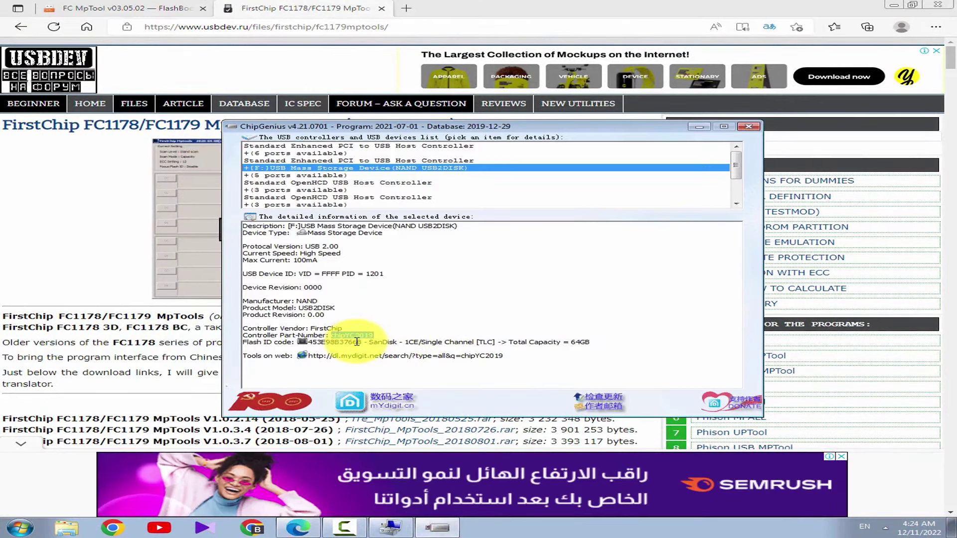
click(571, 300)
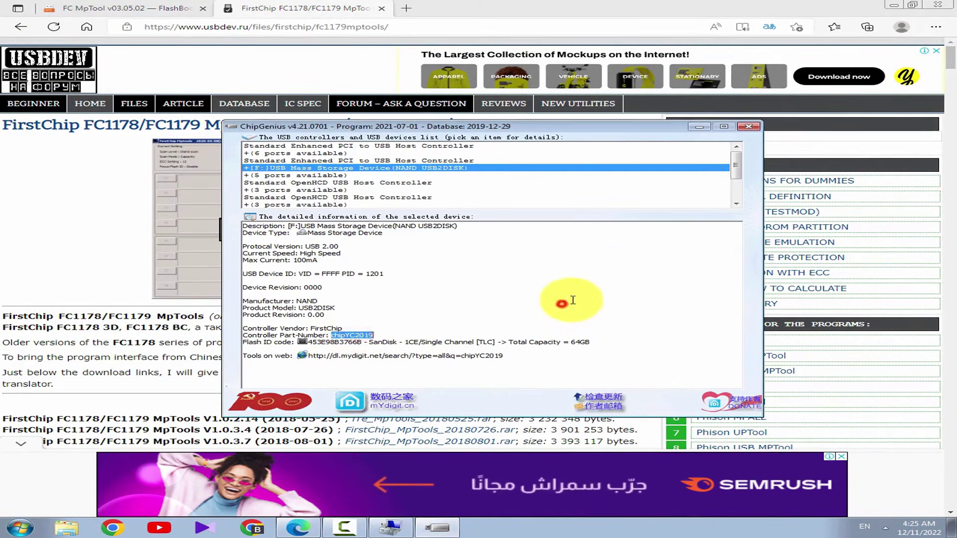
double_click(352, 335)
key(ctrl+c)
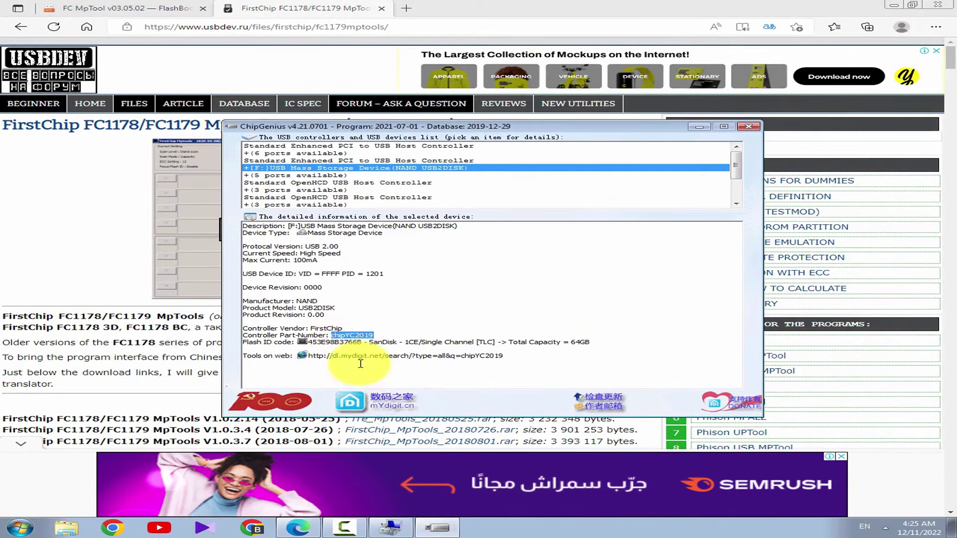
click(796, 136)
key(ctrl+v)
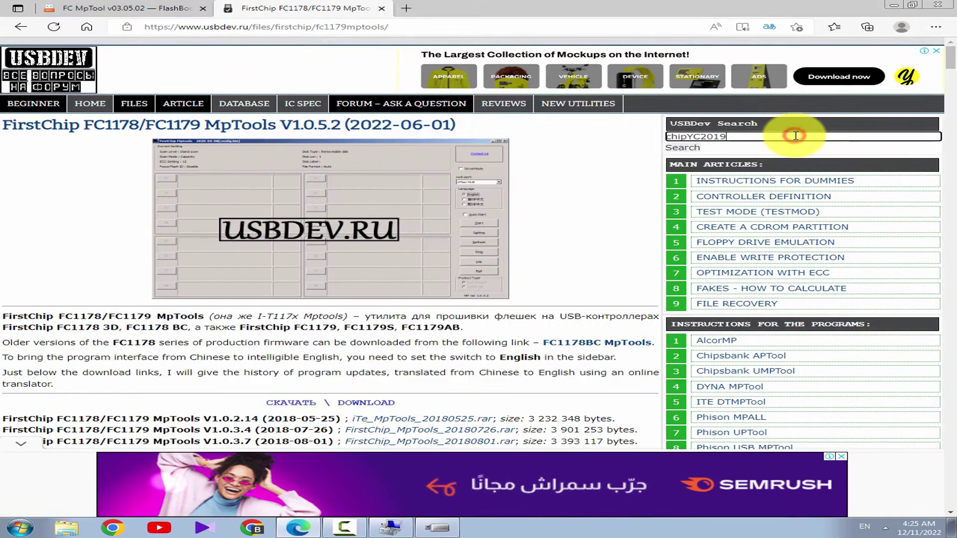
key(Return)
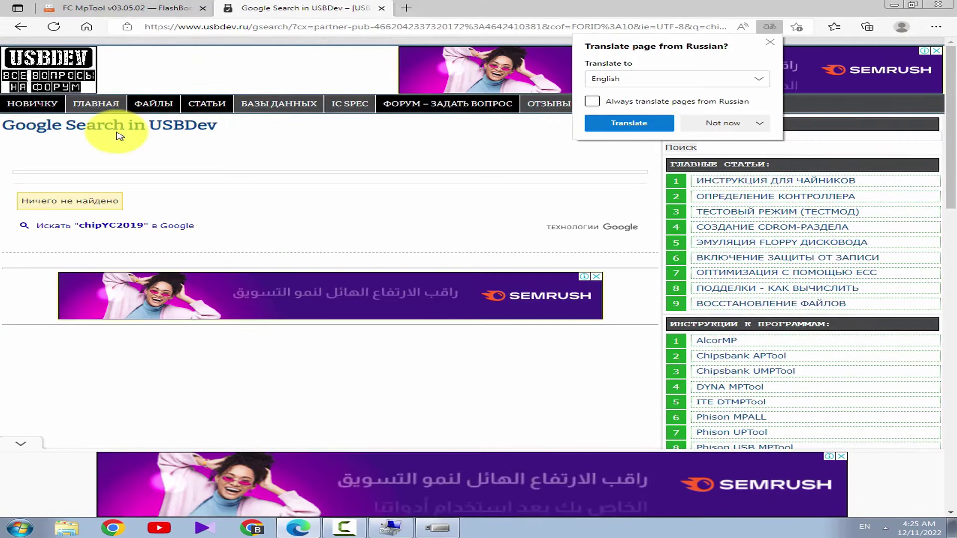
Translate the Russian search results into English, showing Nothing found for chipYC2019
click(25, 204)
drag(25, 203, 310, 213)
right_click(311, 214)
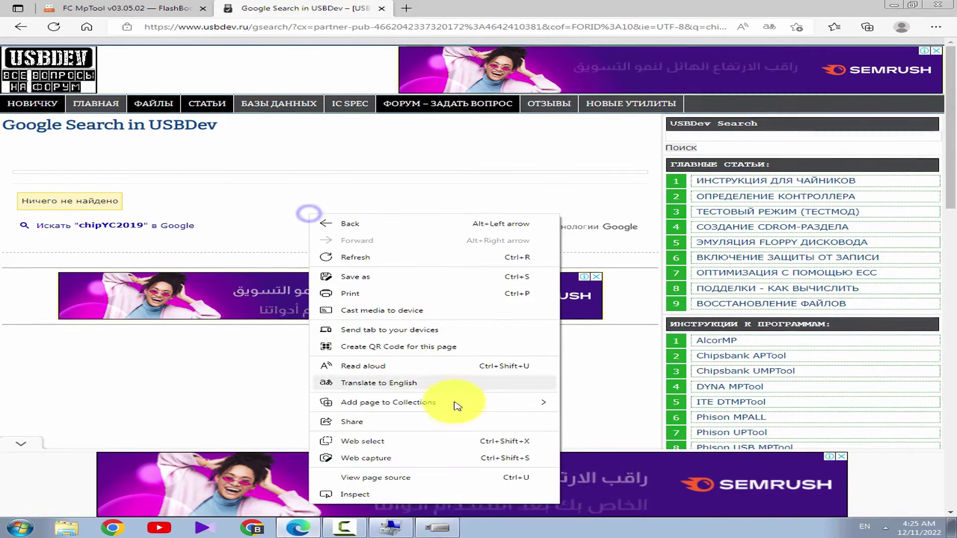
click(366, 386)
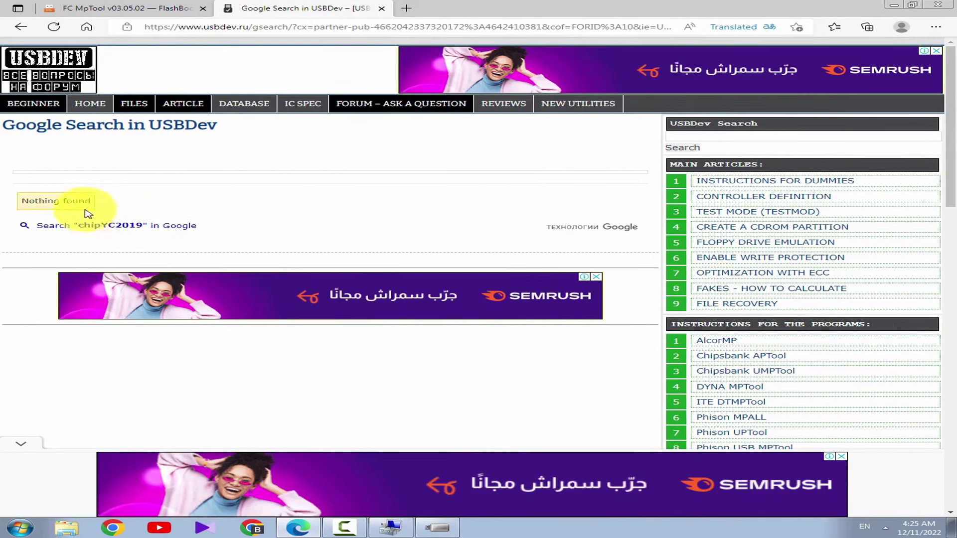
drag(73, 201, 21, 202)
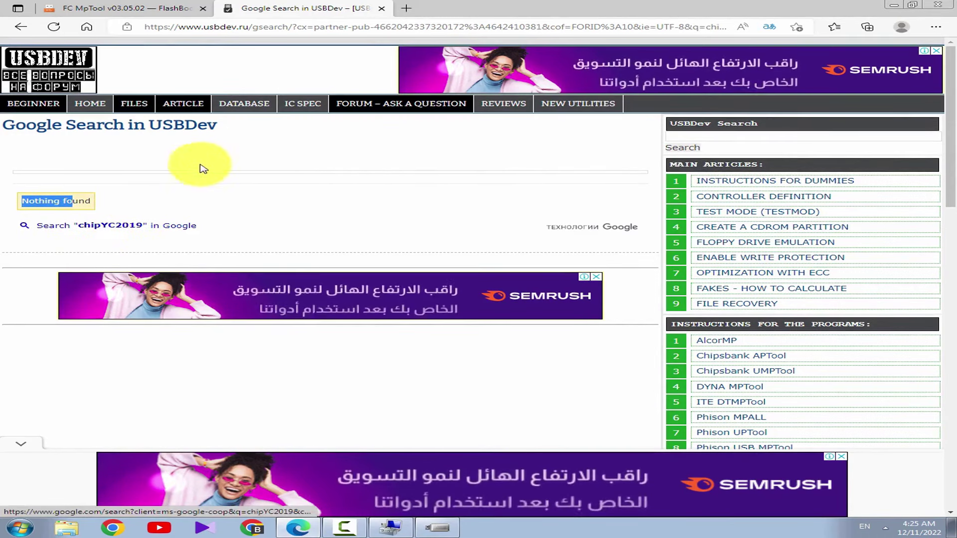
click(473, 406)
click(434, 529)
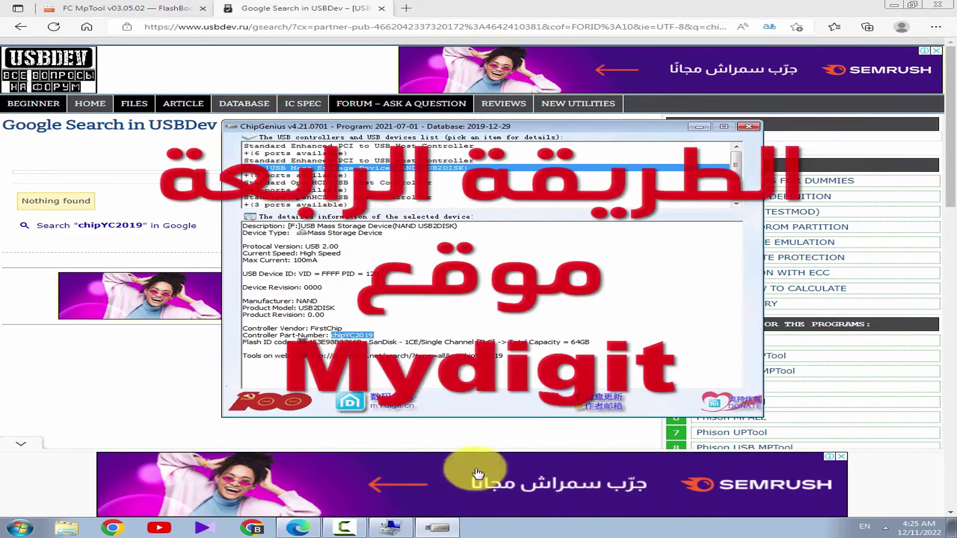
Load ChipGenius's tools-on-web mydigit search link in the browser
drag(518, 355, 243, 356)
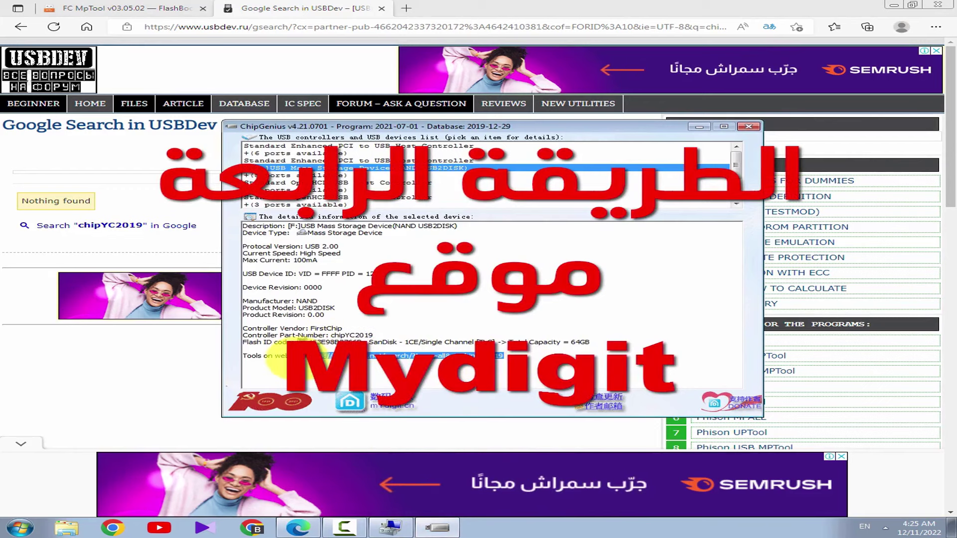
click(252, 26)
text(http://dl.mydigit.net/search/?type=all&q=chipYC2019)
key(Return)
click(391, 528)
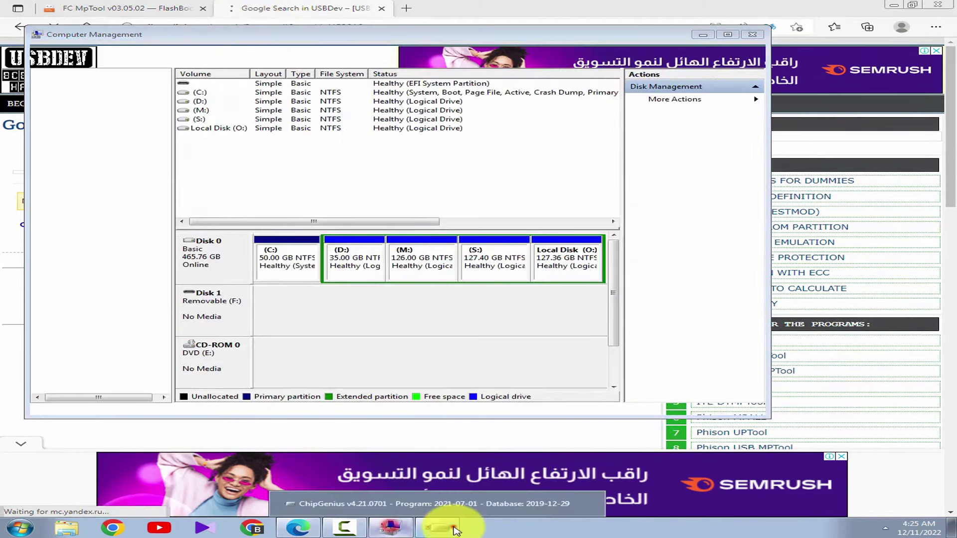
click(438, 524)
double_click(391, 356)
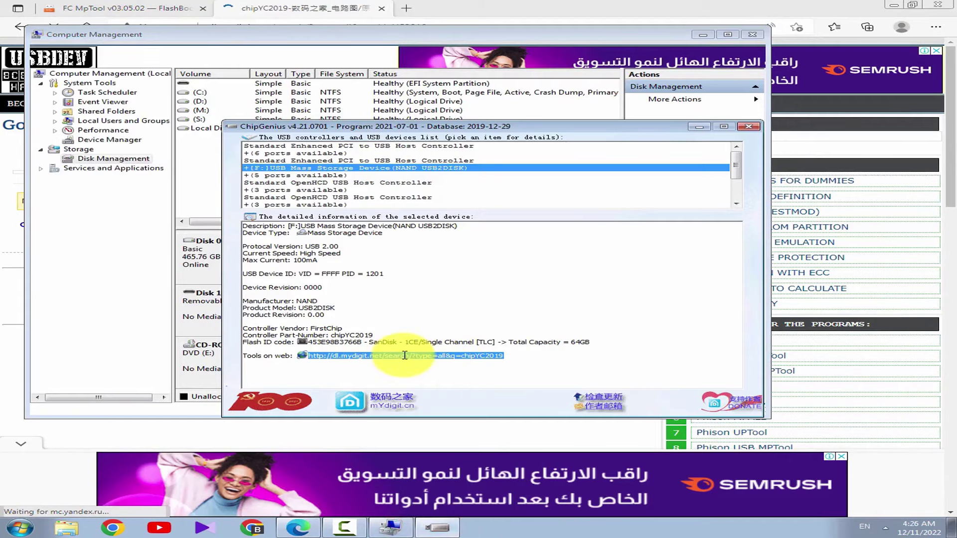
click(394, 356)
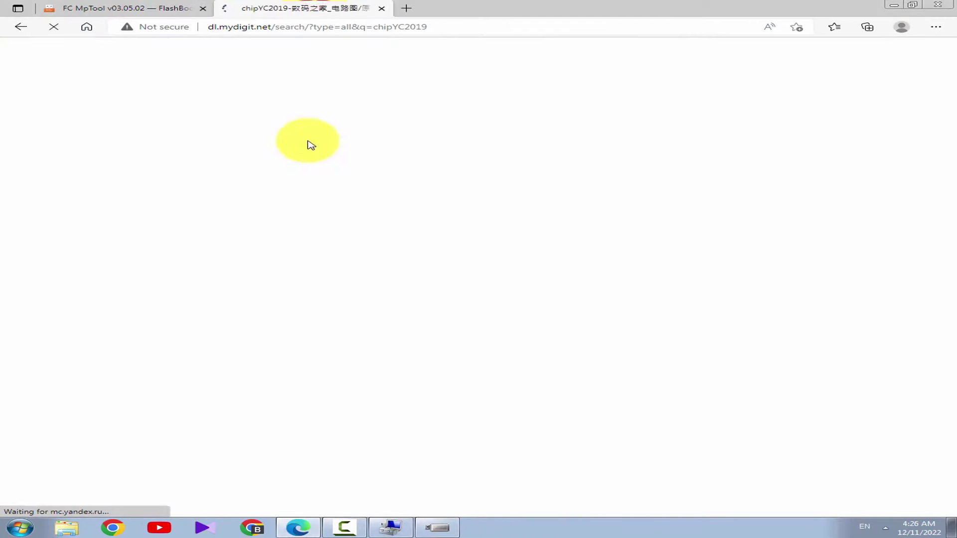
Run the mydigit search for chipYC2019, see 0 pages found, and go to the homepage
click(365, 158)
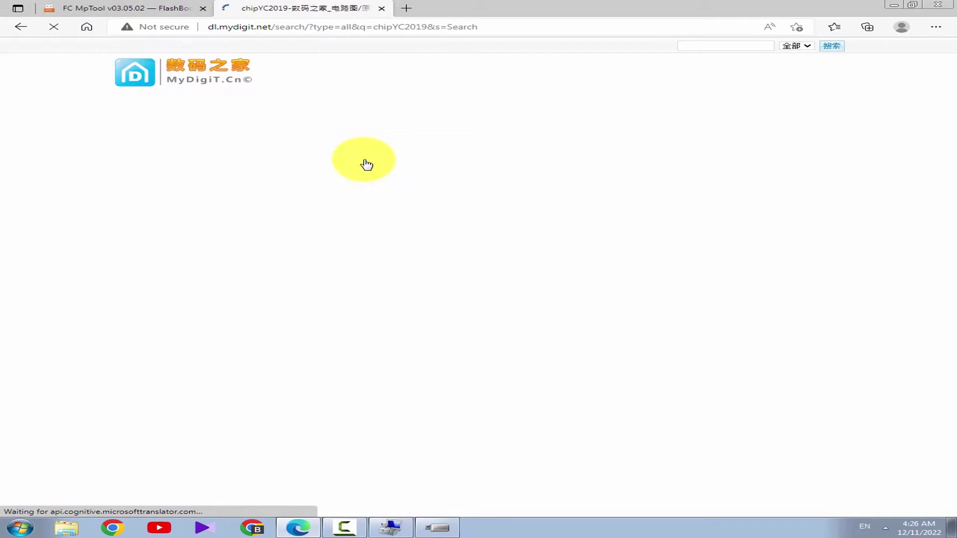
drag(189, 154, 118, 155)
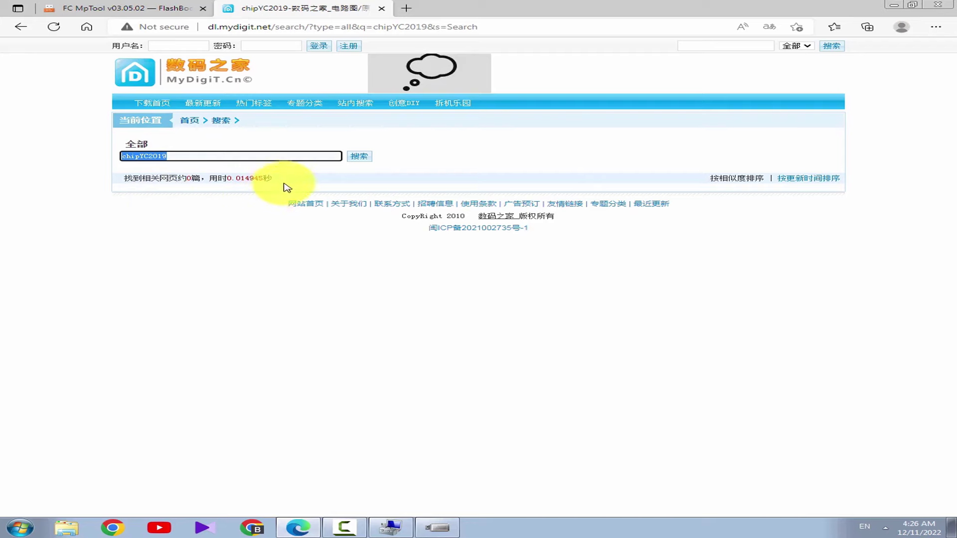
click(198, 194)
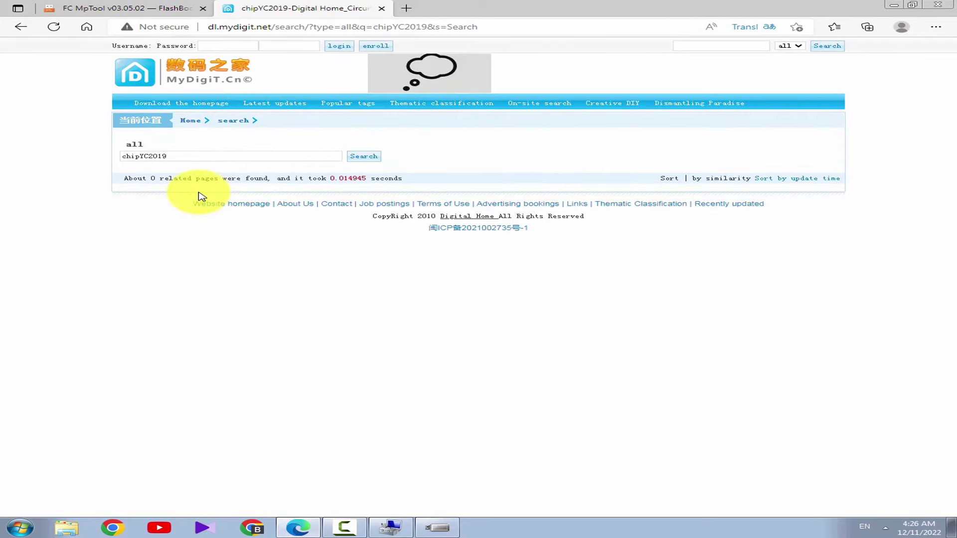
click(199, 121)
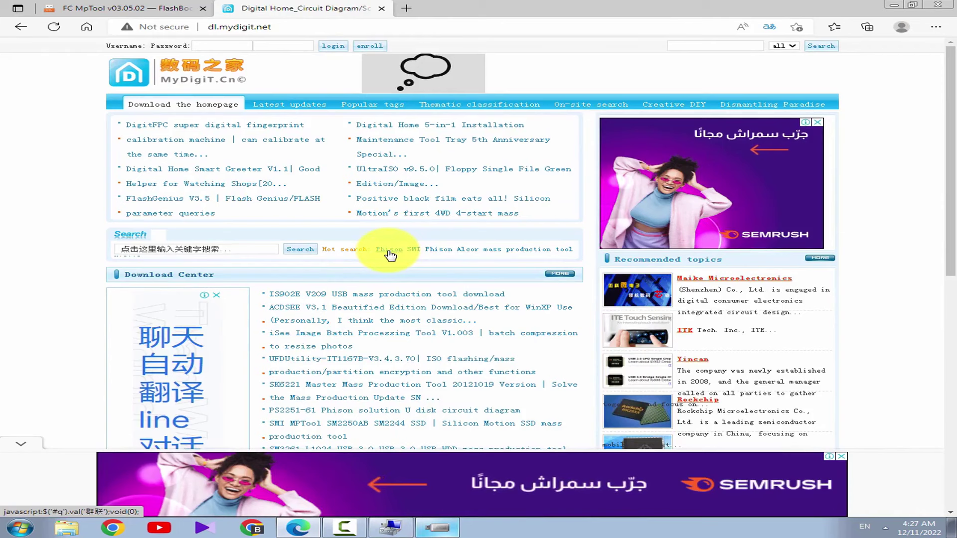
Run the 群联 (Phison) hot-search on MyDigit.cn and dismiss the translate offer
click(391, 252)
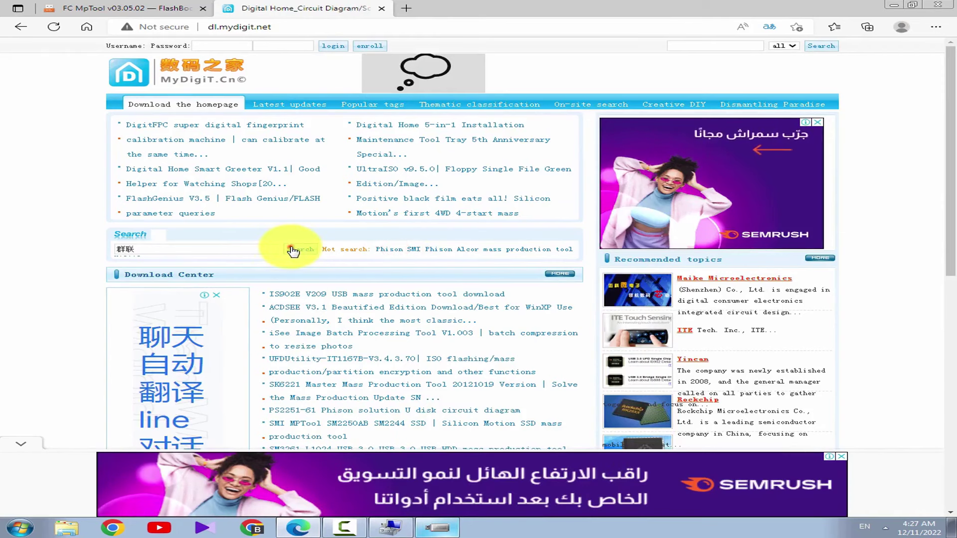
click(295, 249)
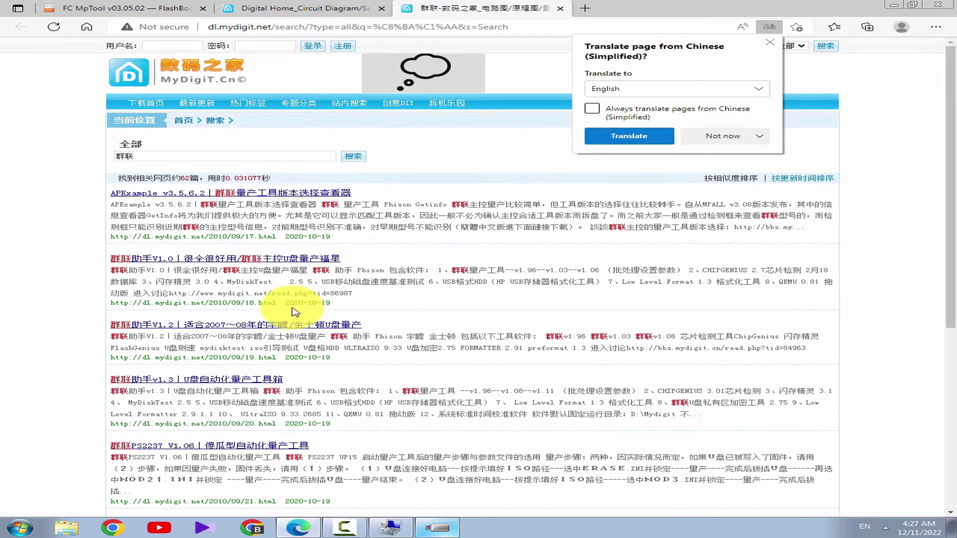
scroll(299, 309, down, 4)
scroll(279, 219, down, 2)
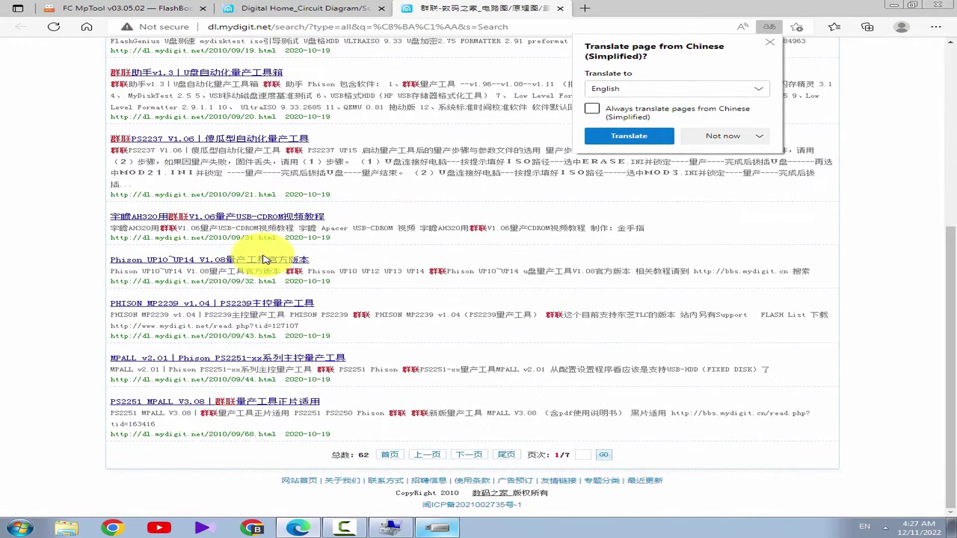
drag(569, 455, 555, 456)
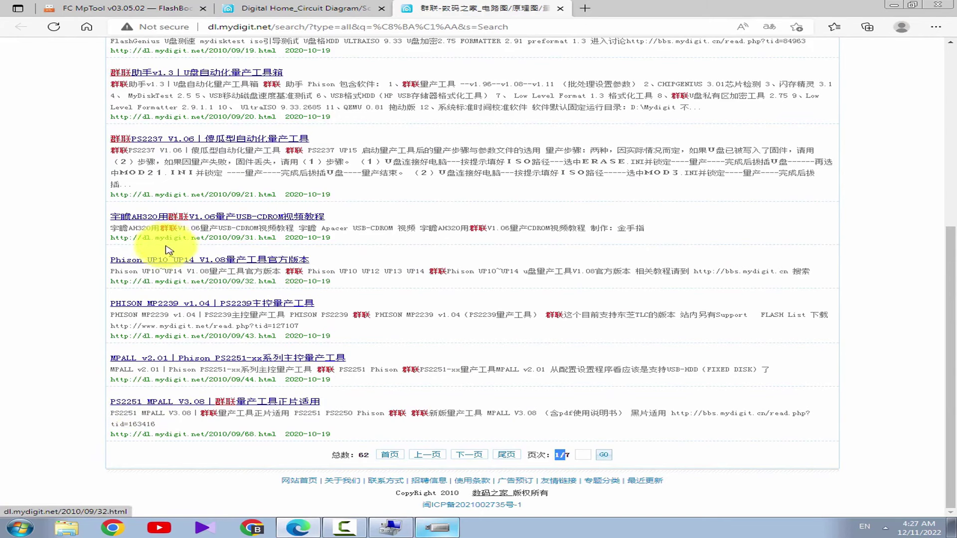
Scroll through the 62 results, then switch back to the Digital Home tab
scroll(165, 279, up, 3)
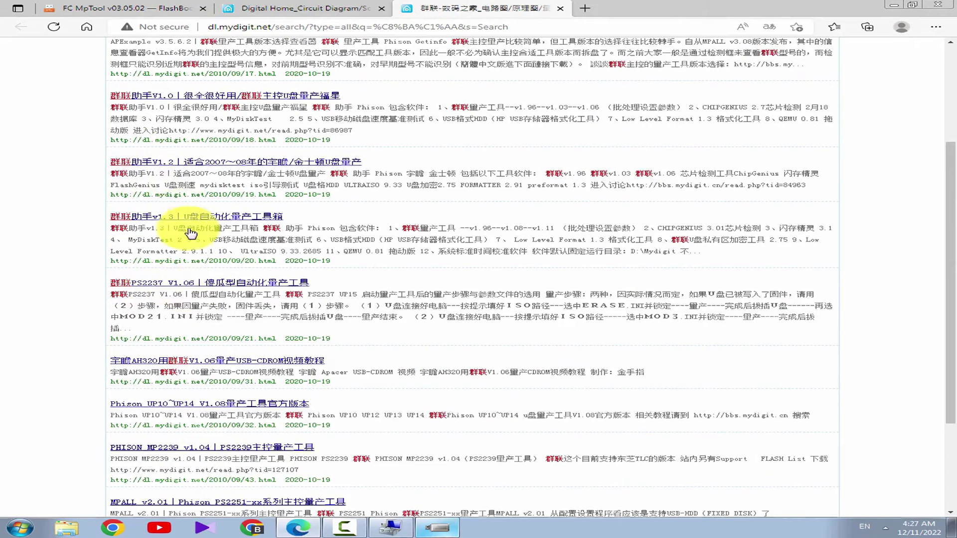
scroll(200, 260, up, 3)
scroll(212, 315, down, 5)
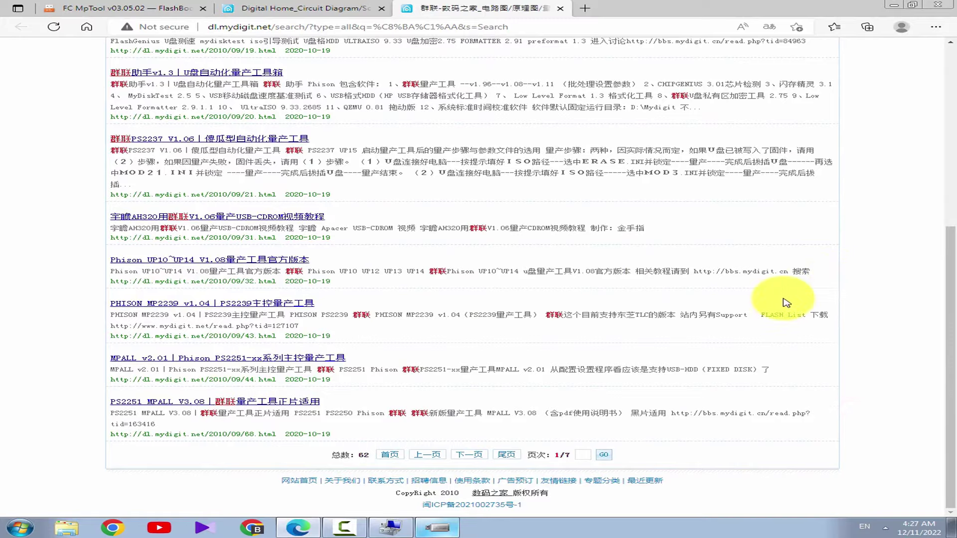
scroll(780, 299, up, 5)
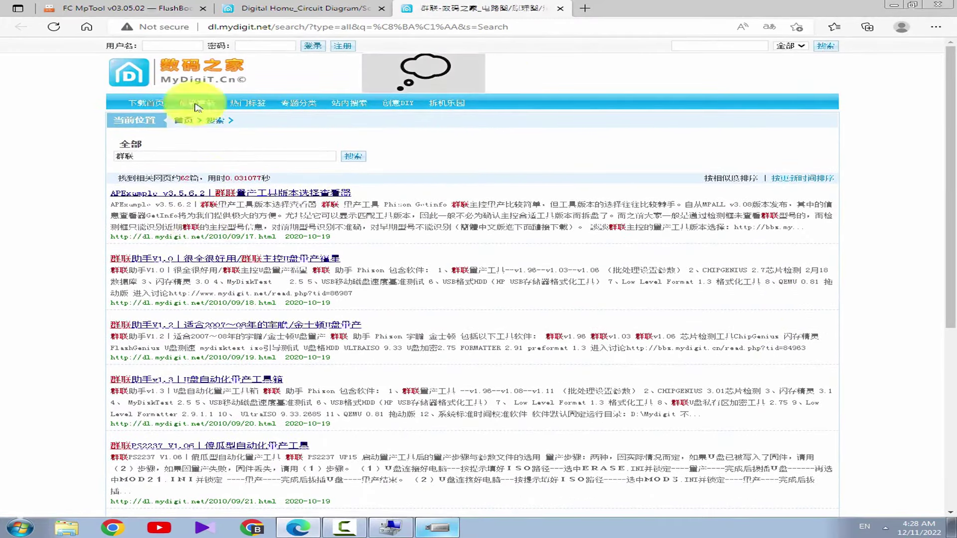
click(309, 9)
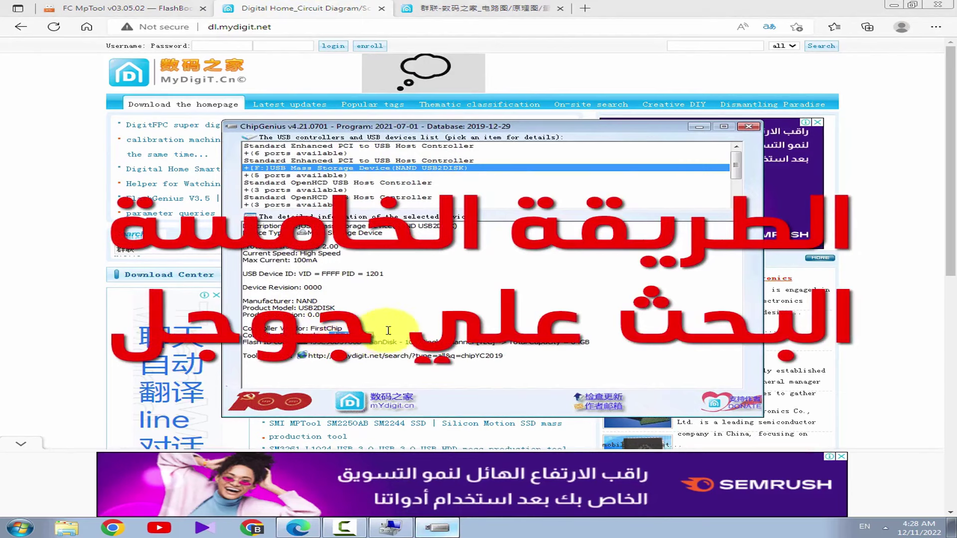
Search Google for chipYC2019 and open the Zyzoom forum thread about it
click(310, 27)
text(chipYC2019)
key(Return)
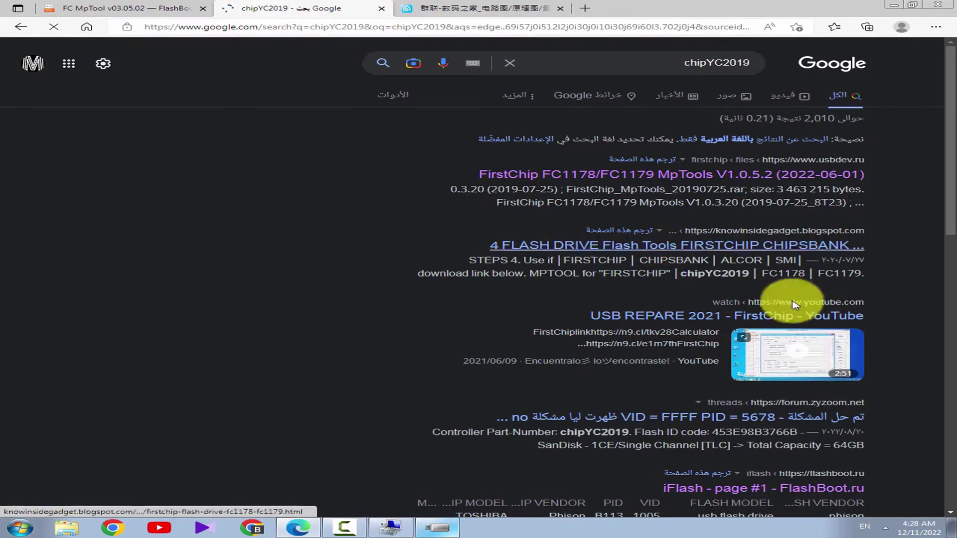
click(692, 420)
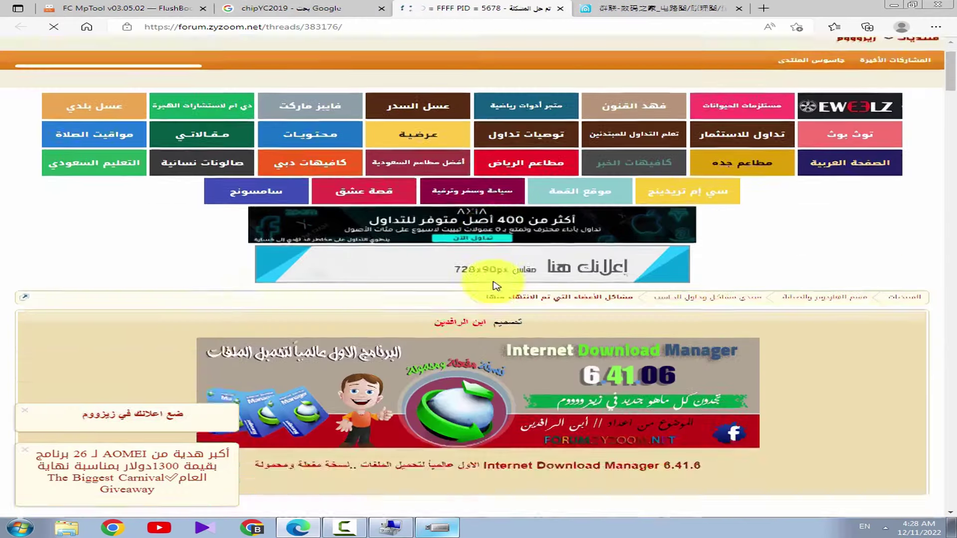
Highlight the quoted chipYC2019 controller part number and the Flash ID line in the post
scroll(496, 294, down, 5)
drag(634, 268, 369, 264)
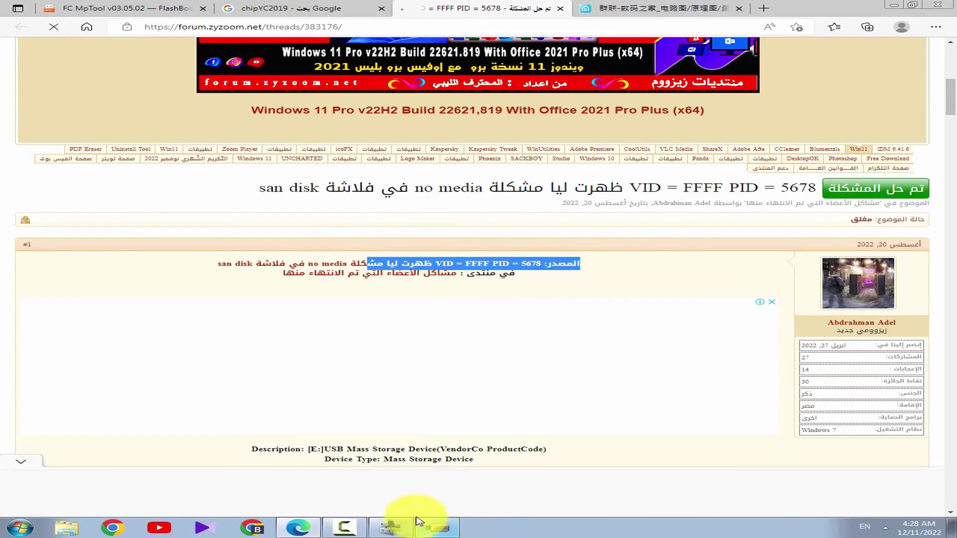
scroll(500, 321, down, 7)
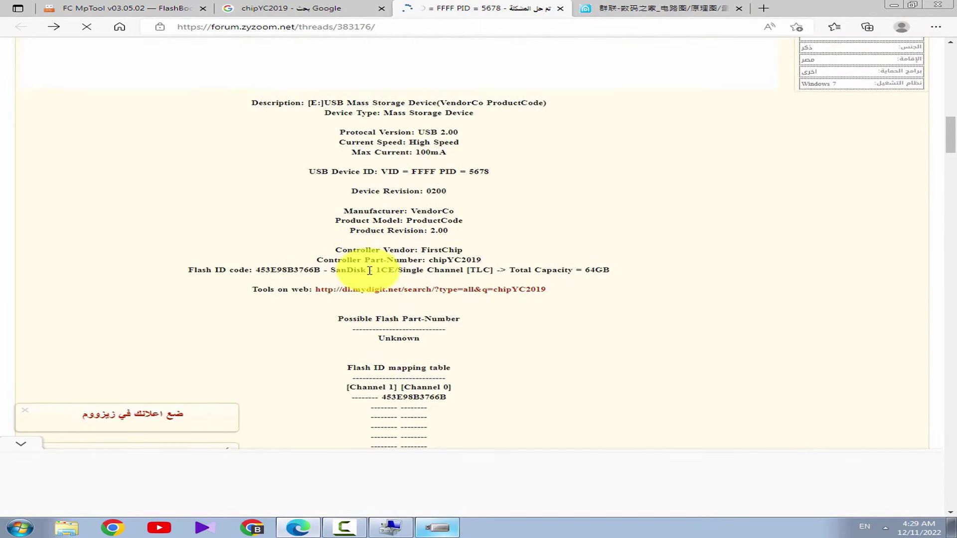
drag(501, 260, 428, 263)
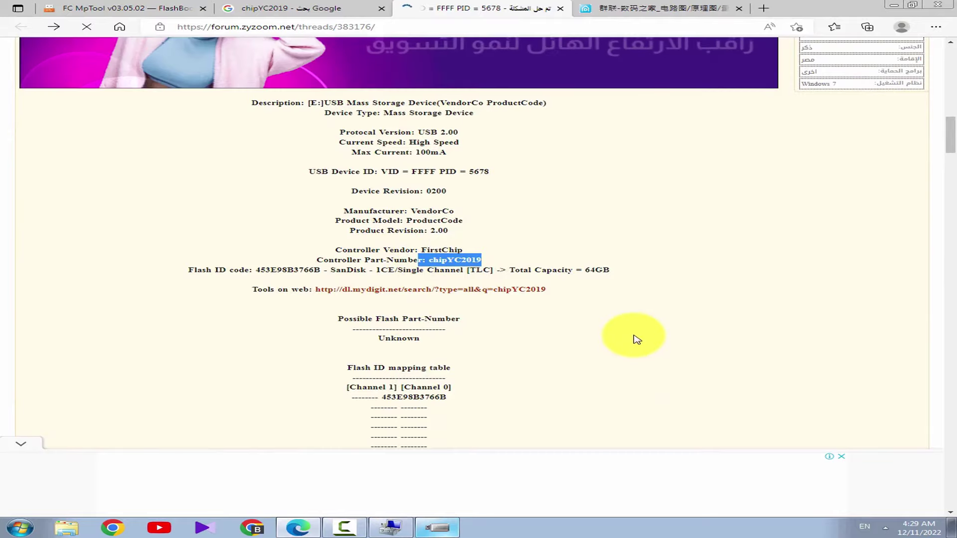
click(514, 325)
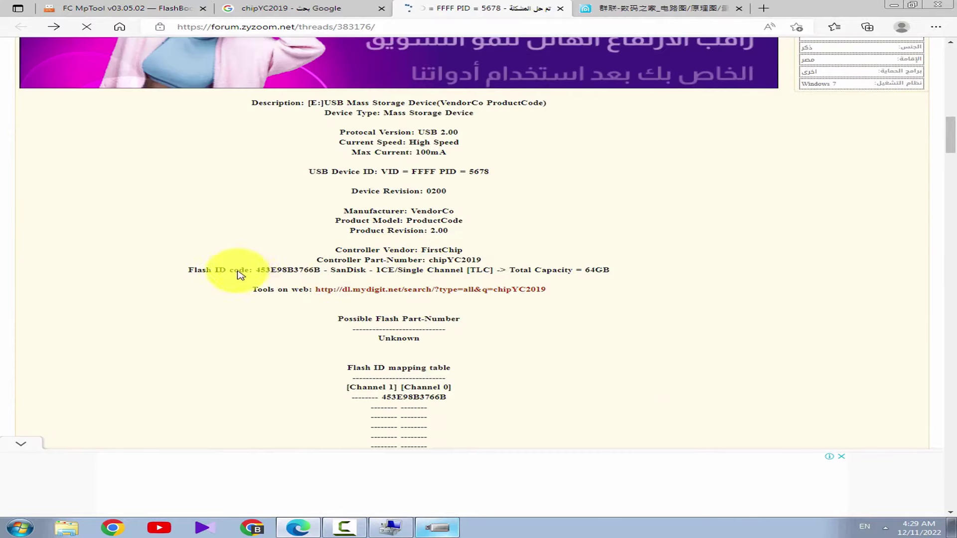
triple_click(224, 267)
Scroll down to post #7 and highlight its thank-you text beside the تحميل link
scroll(652, 374, down, 7)
scroll(354, 284, down, 10)
scroll(346, 279, up, 6)
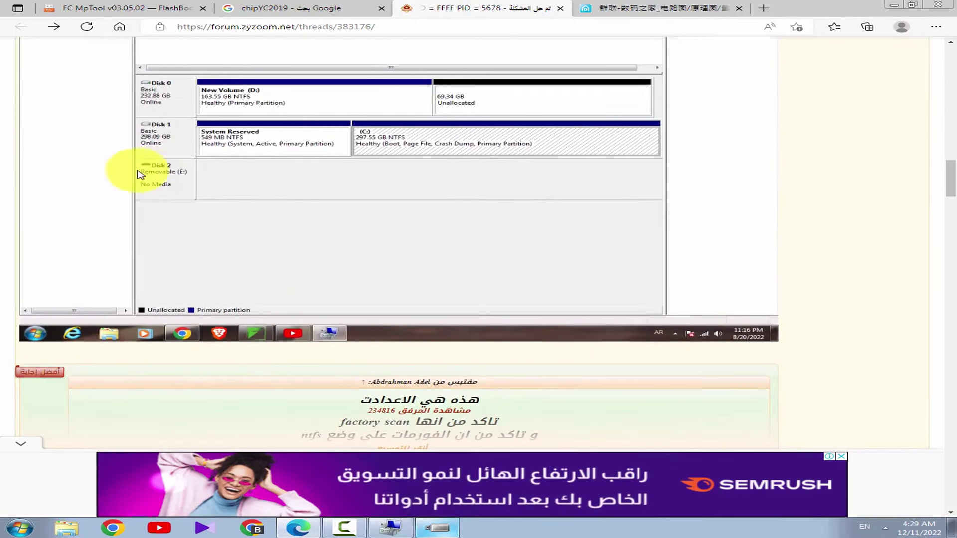
scroll(669, 171, down, 12)
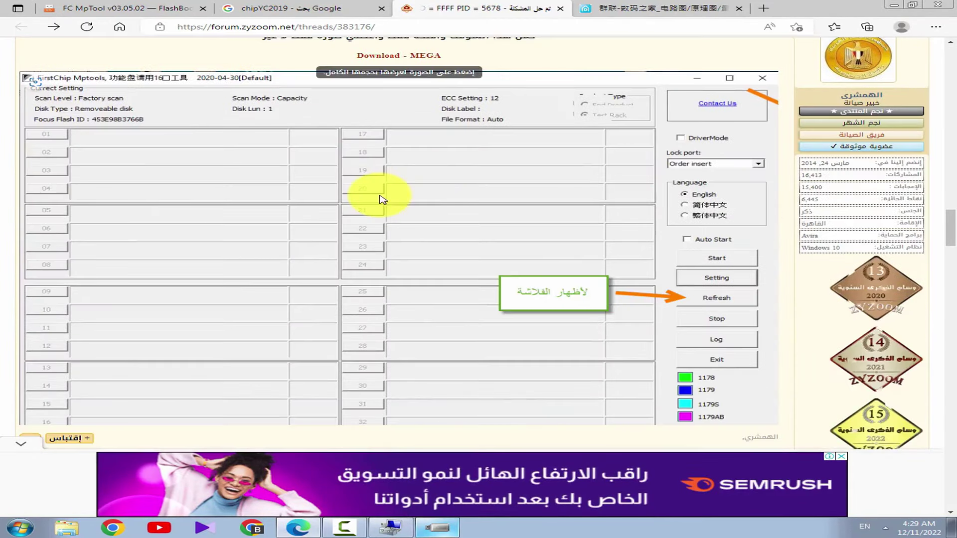
scroll(582, 256, up, 3)
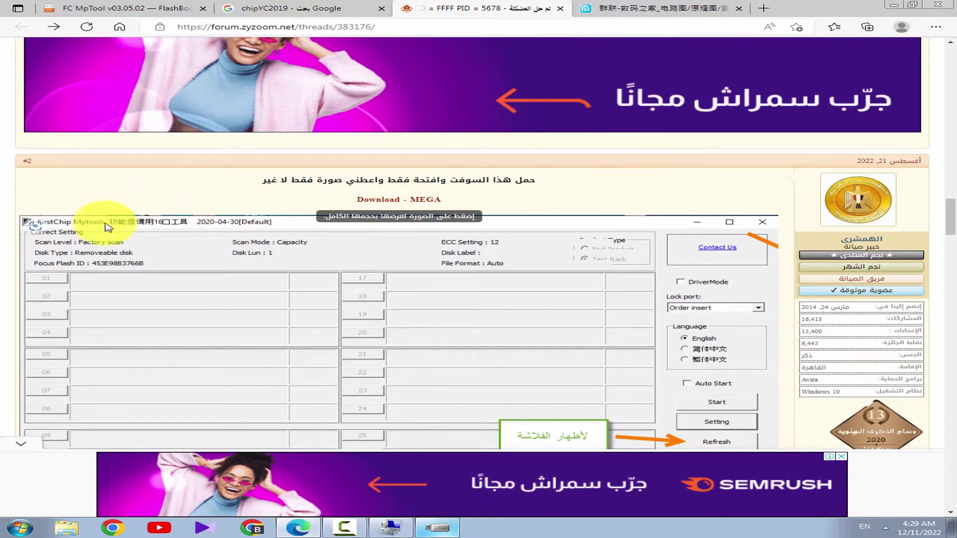
scroll(710, 199, down, 10)
scroll(614, 307, up, 3)
scroll(614, 307, up, 5)
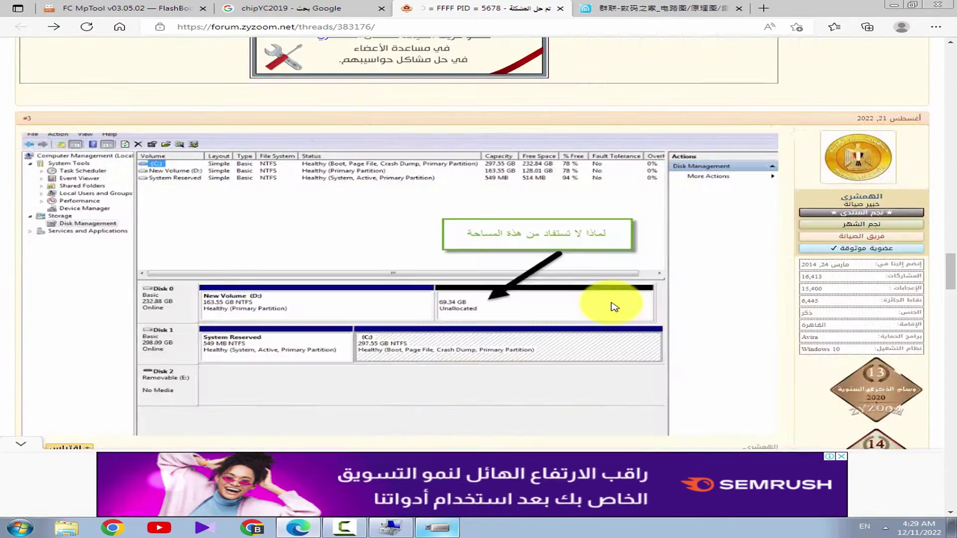
scroll(614, 307, down, 15)
scroll(615, 307, down, 5)
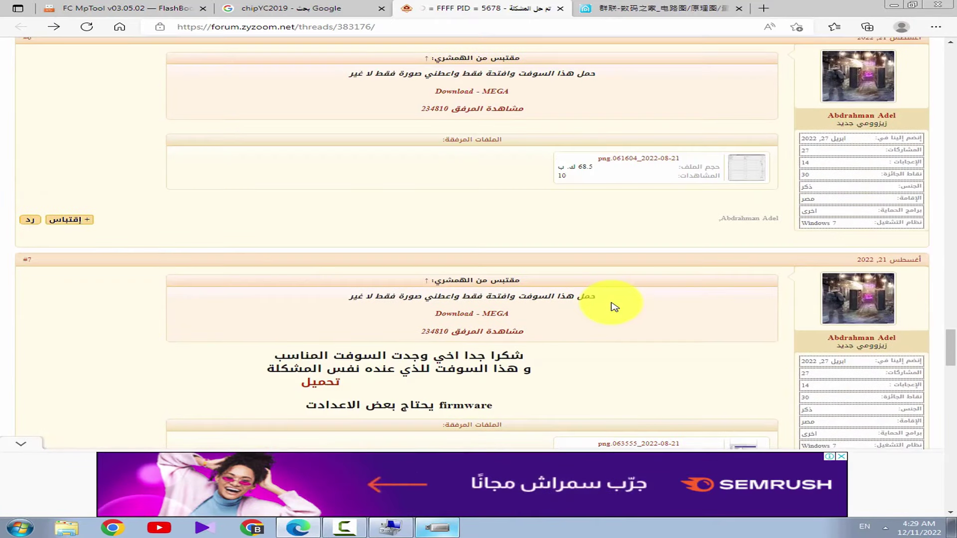
scroll(614, 307, down, 3)
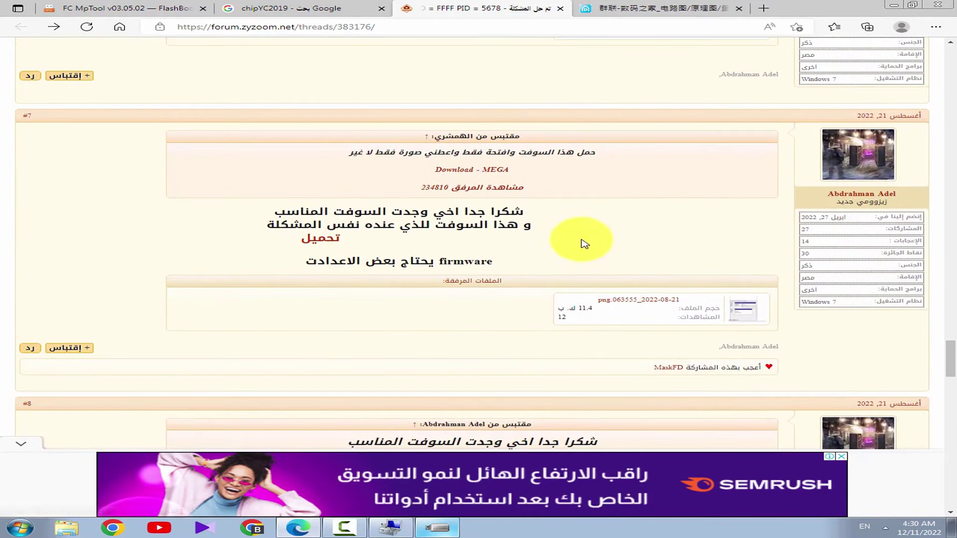
drag(565, 206, 269, 224)
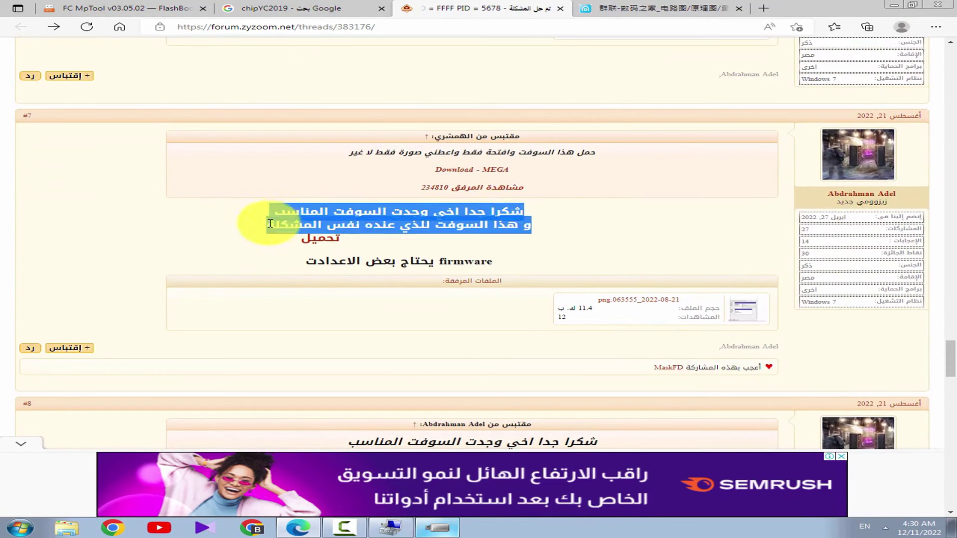
click(421, 242)
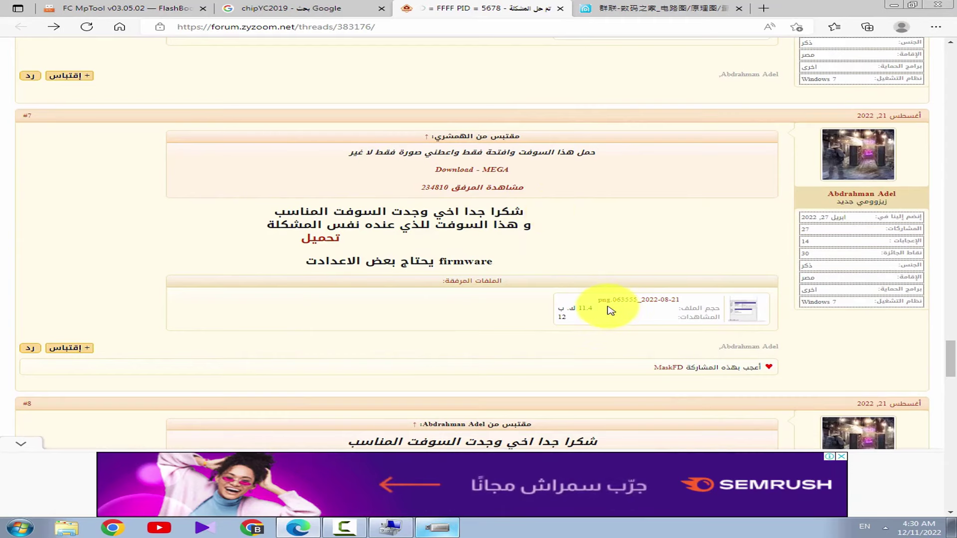
Download FirstChip_MpTools_20220601.rar (16.79MB) from MediaFire via post #7's link, then open the Alcor Recovery result
click(314, 237)
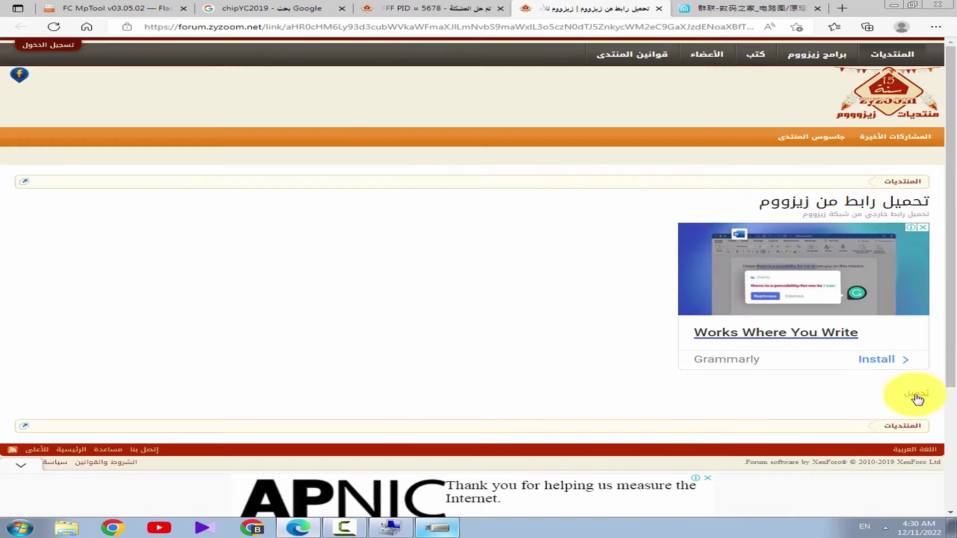
click(918, 398)
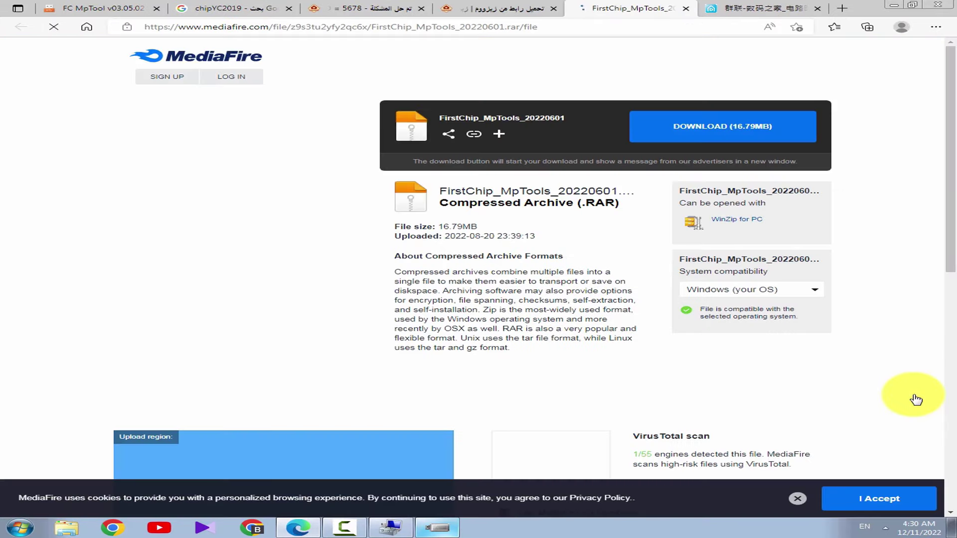
click(698, 134)
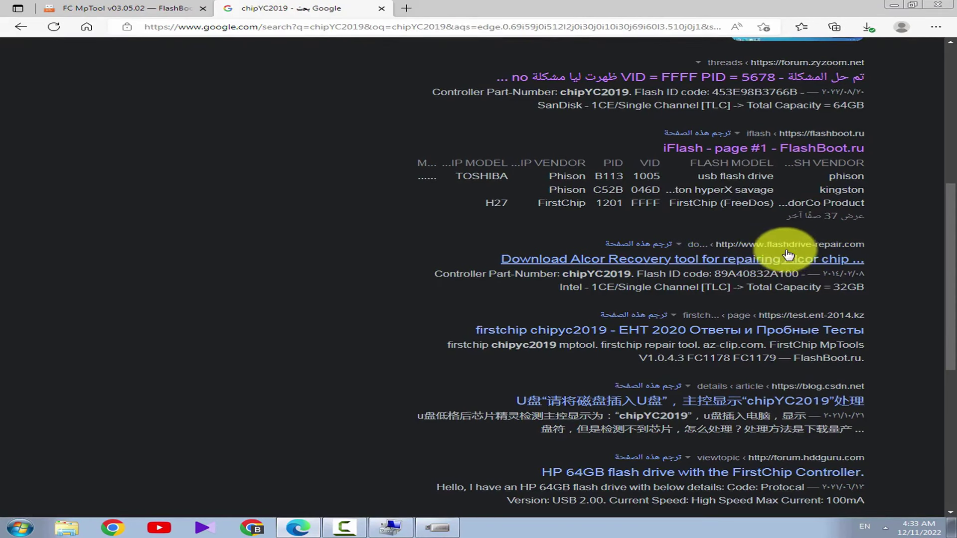
click(775, 259)
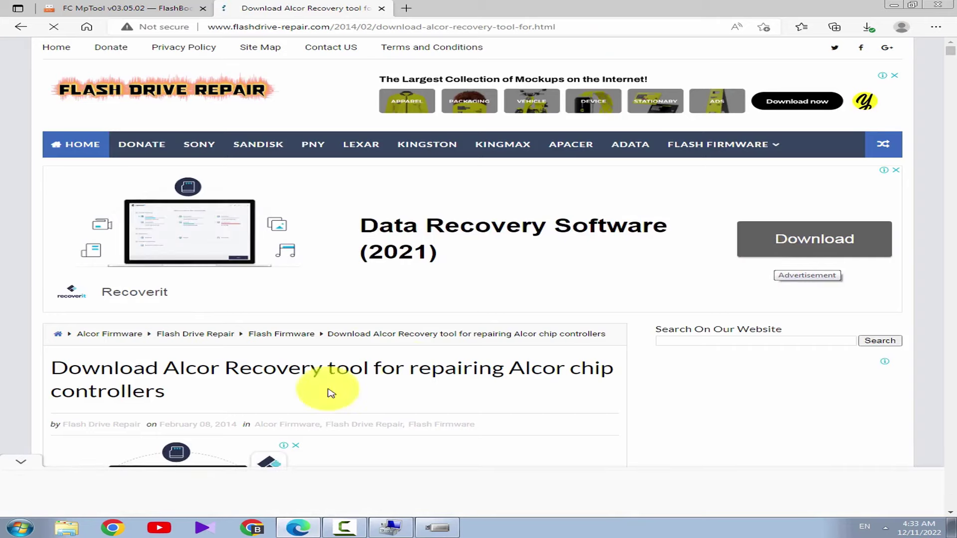
Scroll the Alcor Recovery Tool article down to its Download Links section and back up
click(19, 467)
scroll(248, 397, down, 1)
scroll(248, 397, down, 4)
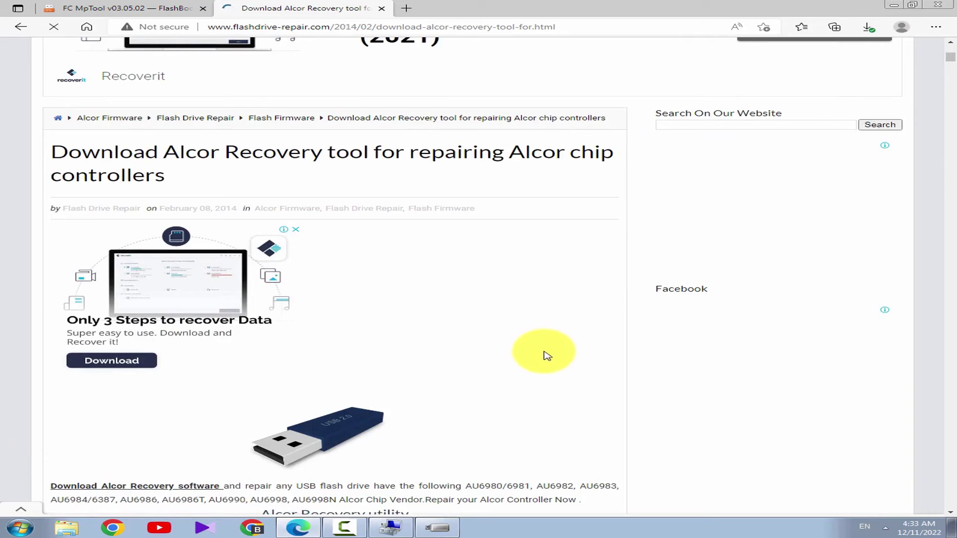
scroll(547, 355, down, 6)
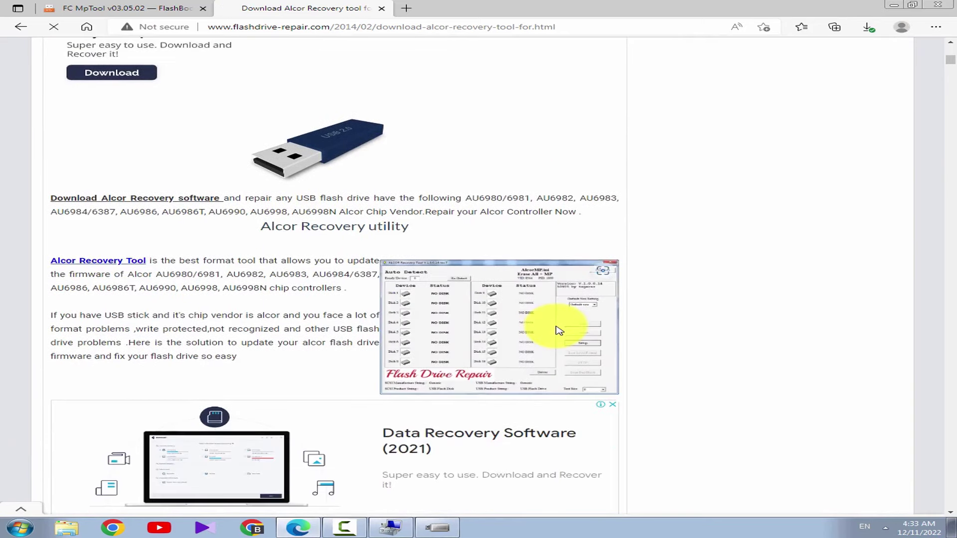
scroll(559, 331, down, 2)
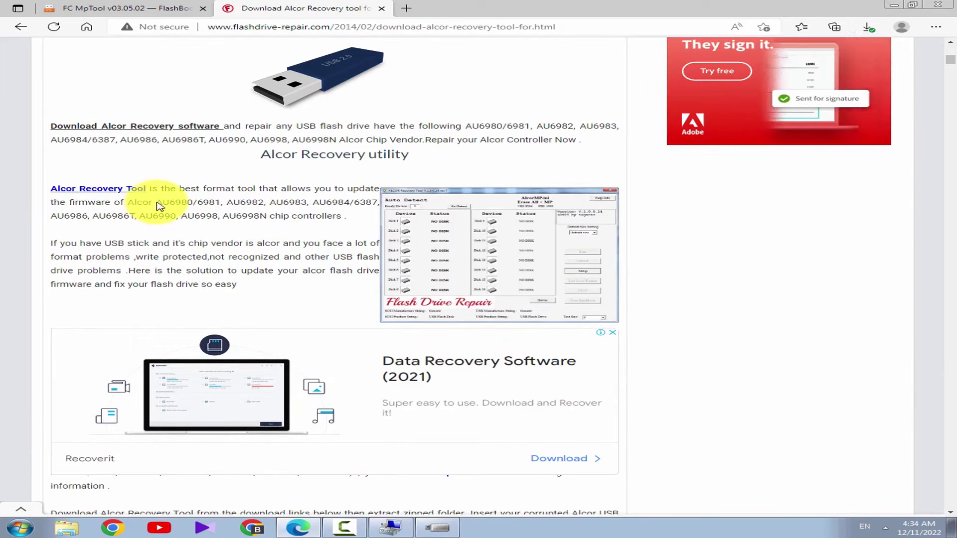
scroll(431, 254, down, 8)
scroll(437, 260, down, 4)
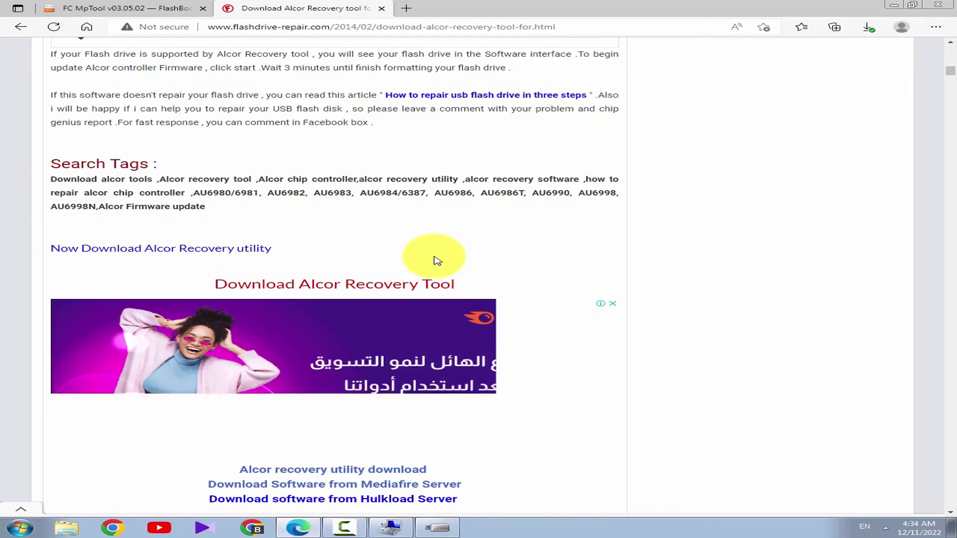
scroll(437, 260, down, 7)
scroll(437, 260, up, 1)
scroll(436, 259, up, 3)
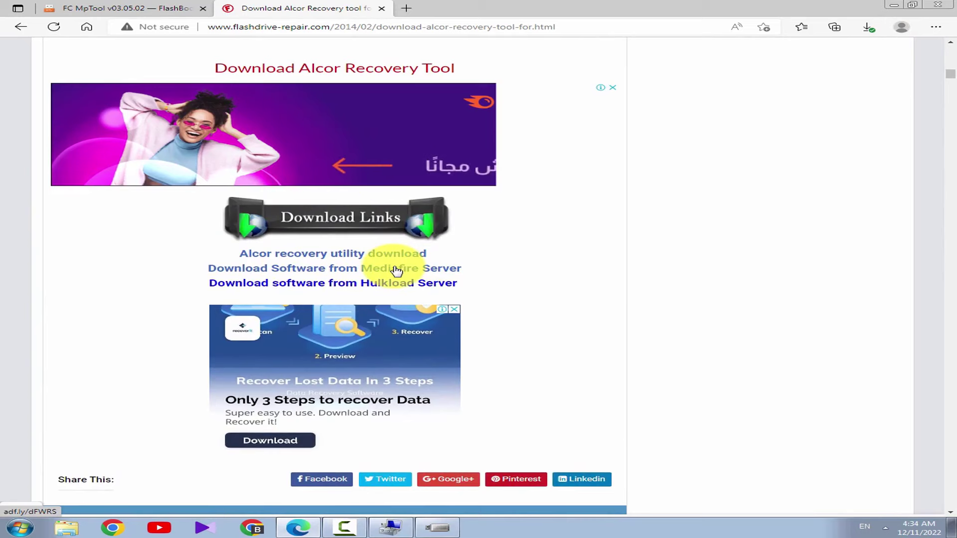
scroll(396, 270, up, 3)
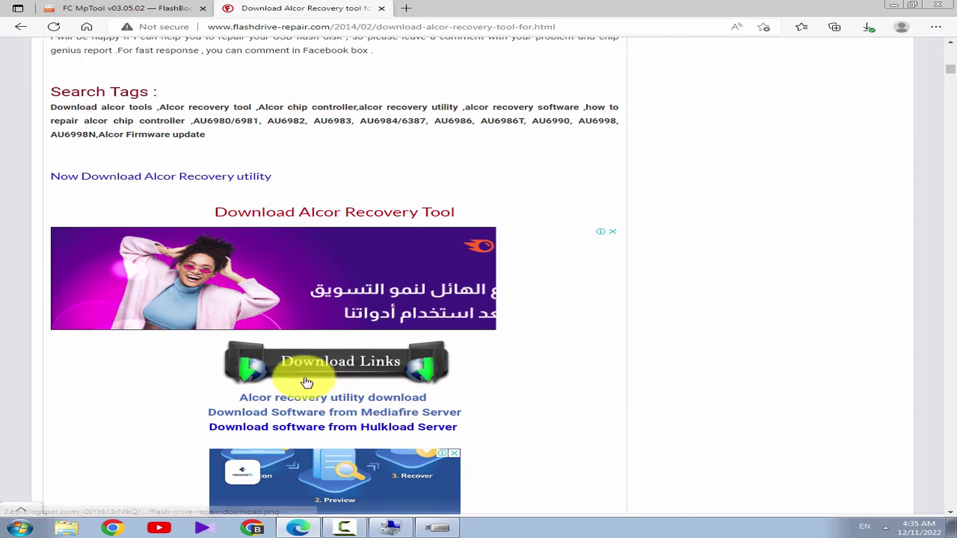
scroll(349, 382, up, 15)
scroll(307, 382, up, 1)
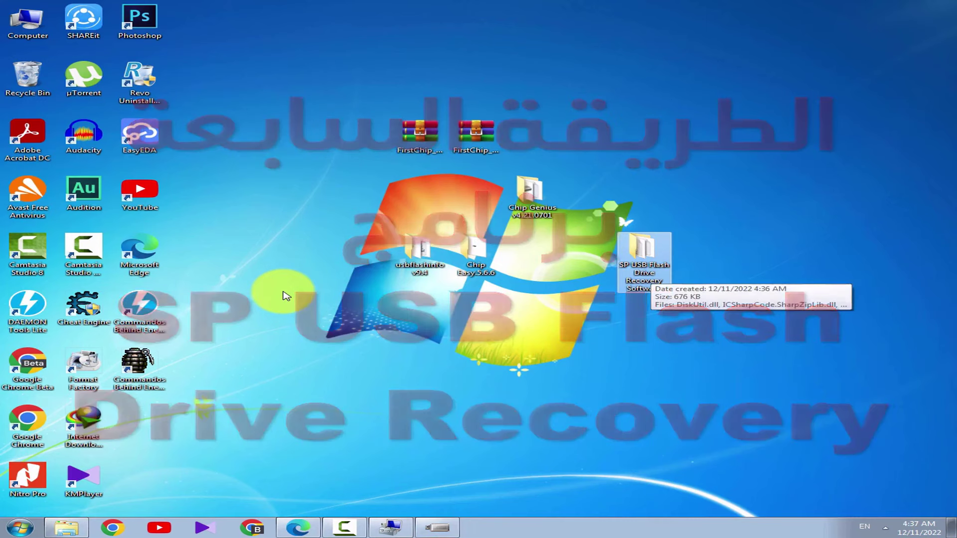
Launch SP Recovery Utility from its folder and run recovery on partition F:\
key(Return)
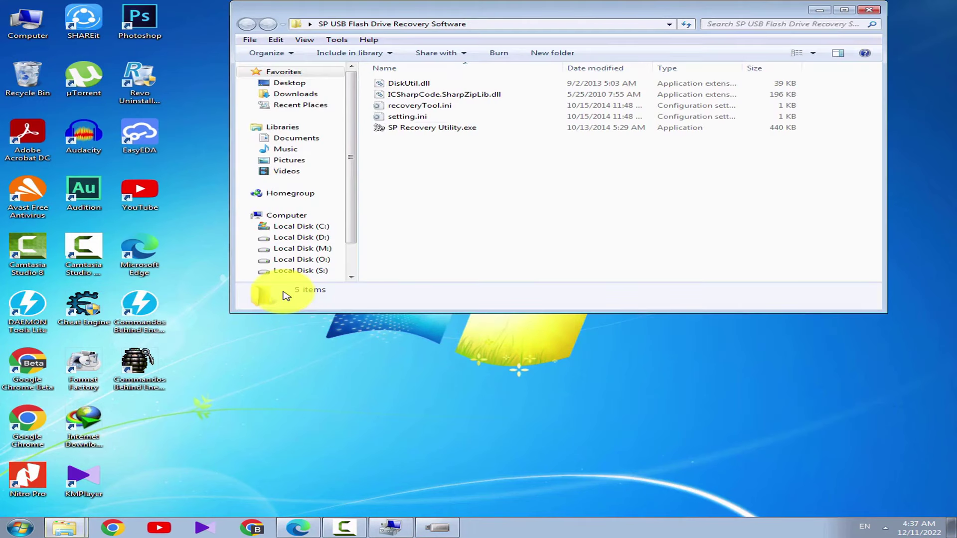
key(End)
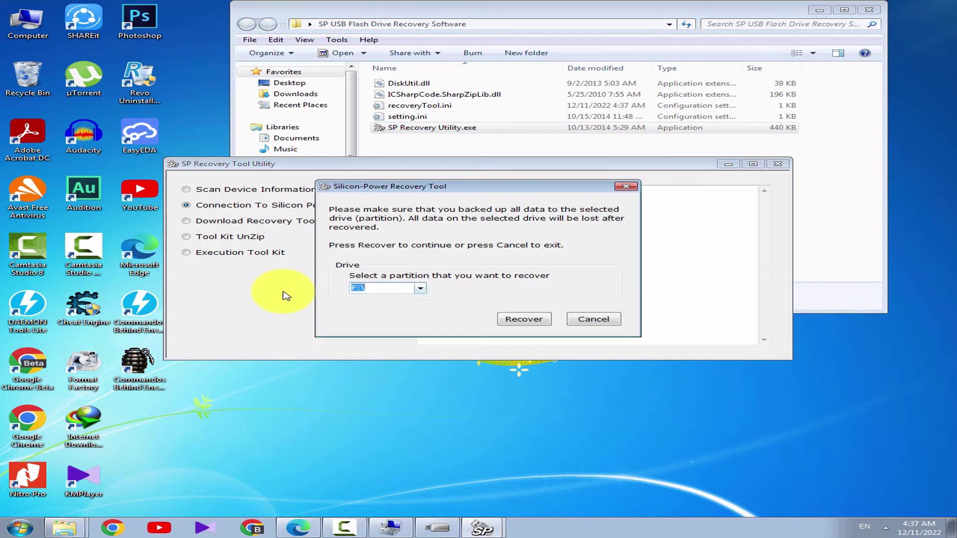
key(alt+Down)
key(Return)
key(Return)
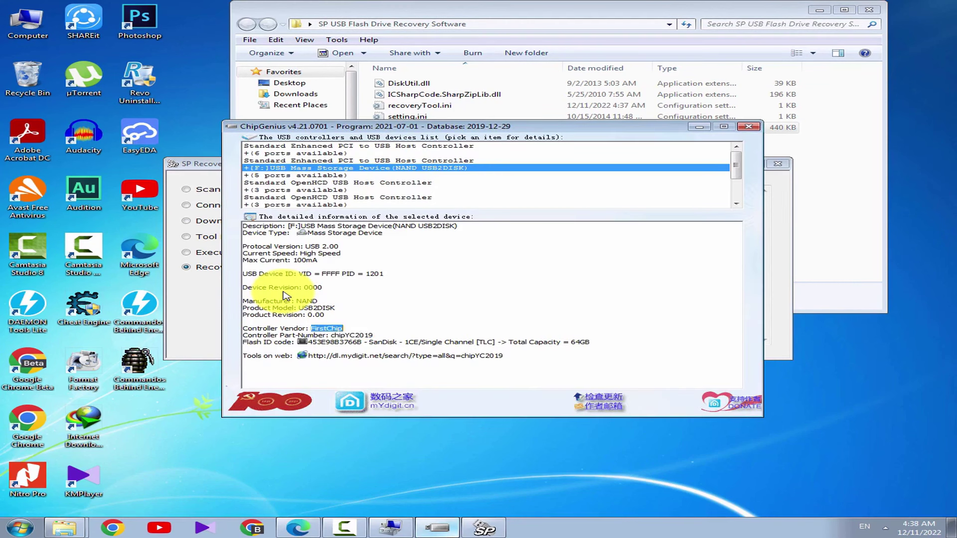
Check the Recover Failed result, then close the recovery tool and its folder
key(alt+Tab)
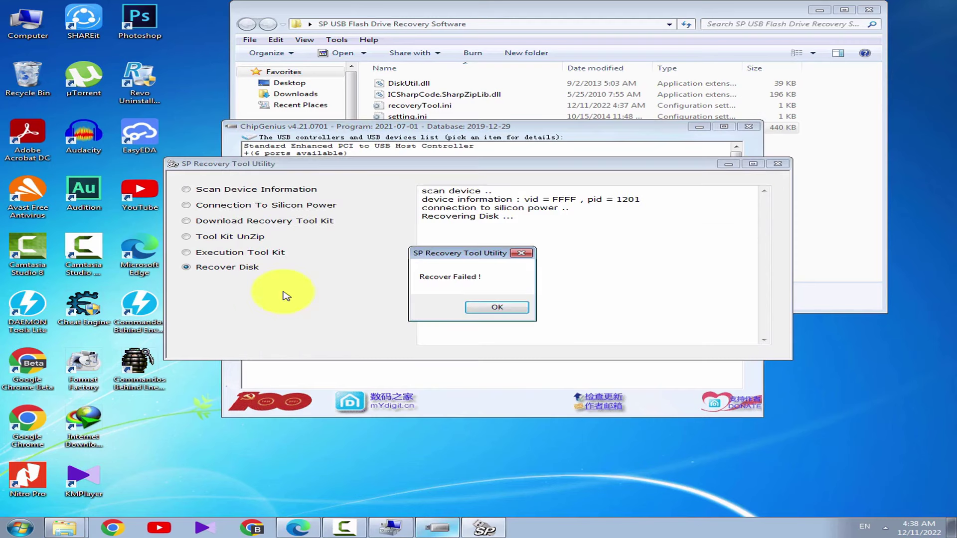
key(alt+Tab)
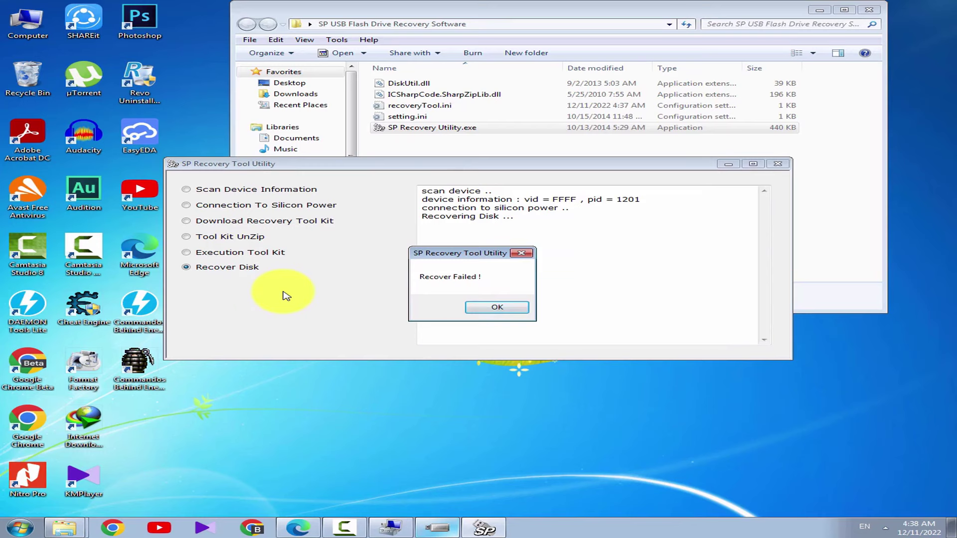
key(alt+Tab)
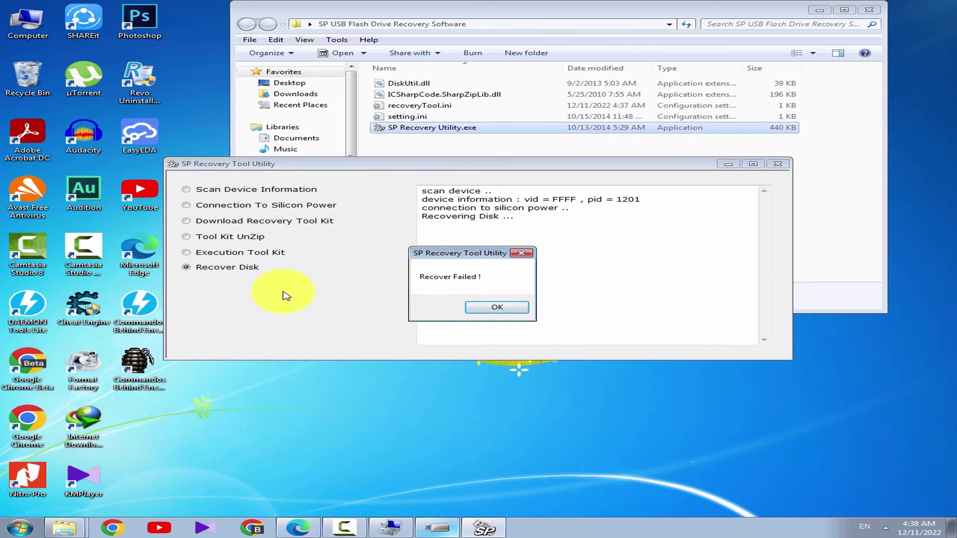
key(alt+Tab)
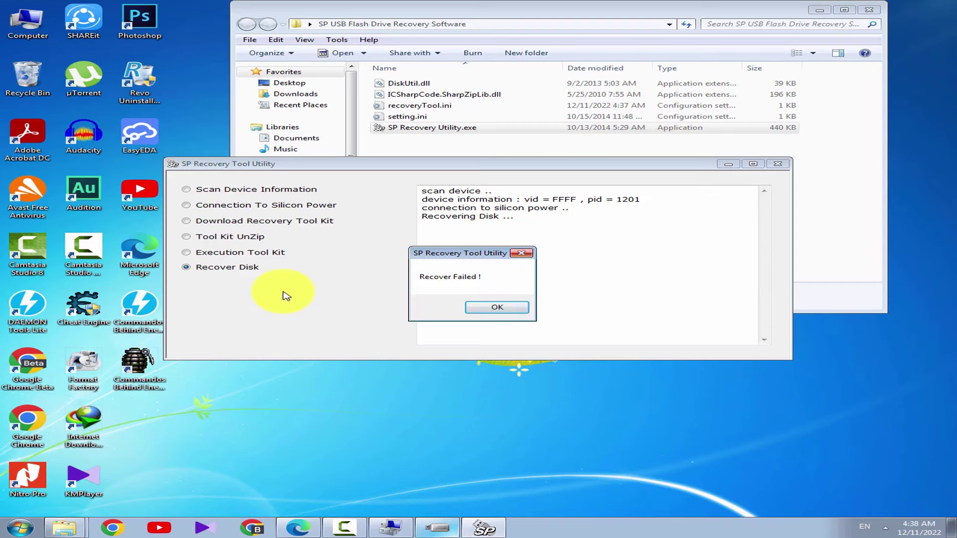
key(Return)
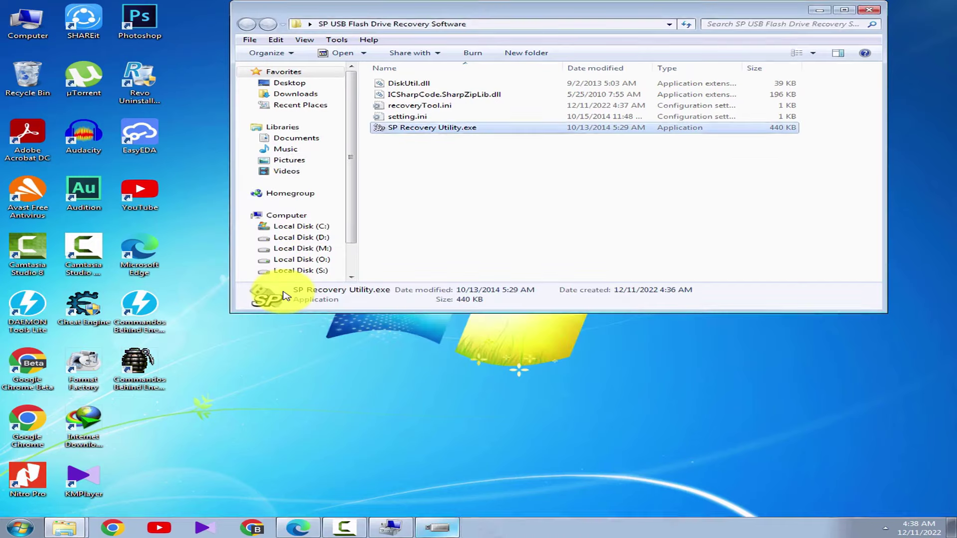
key(alt+F4)
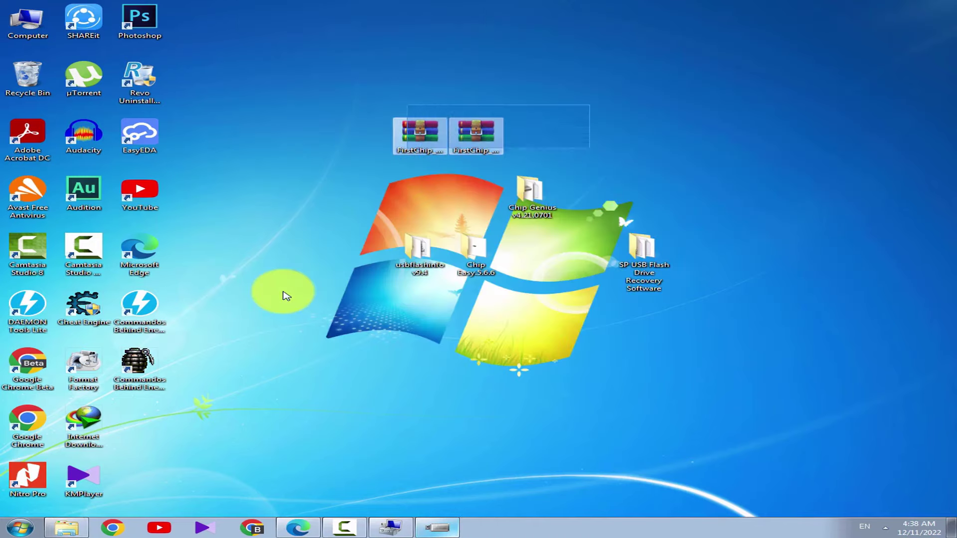
Extract both FirstChip archives, each into its own folder
right_click(497, 133)
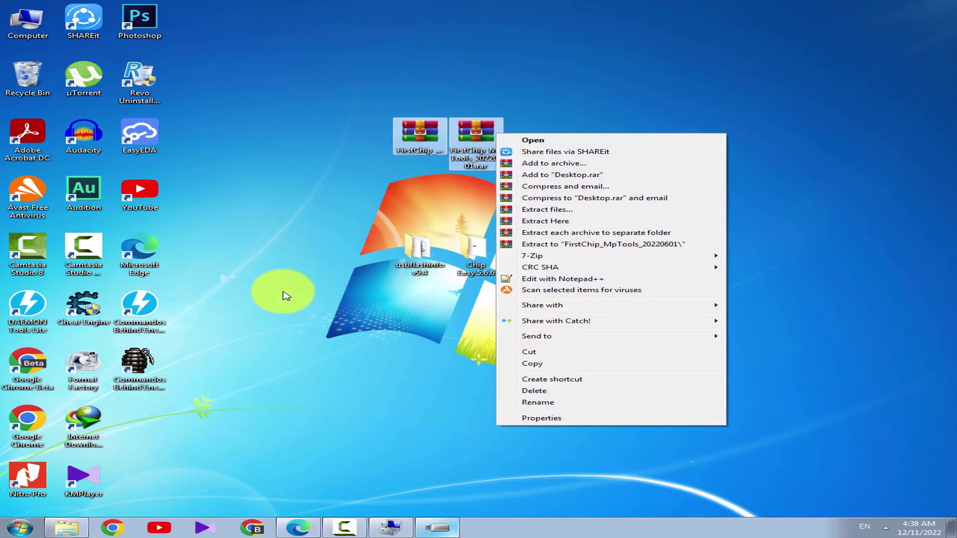
click(546, 221)
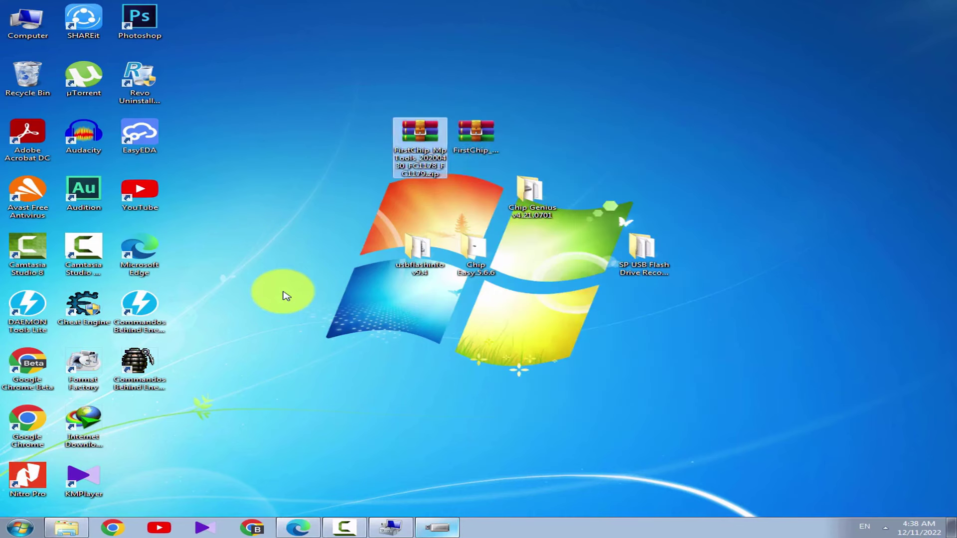
drag(419, 131, 655, 127)
right_click(382, 98)
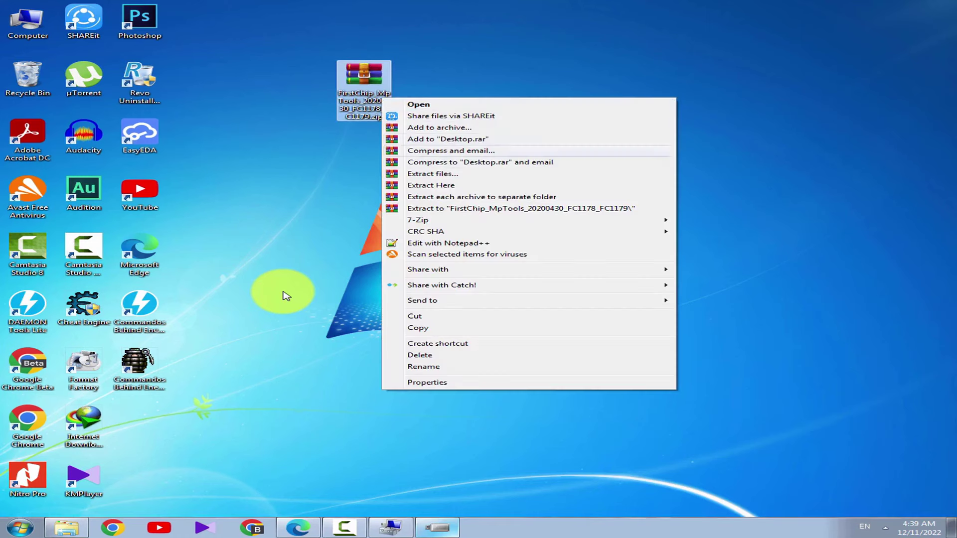
key(Return)
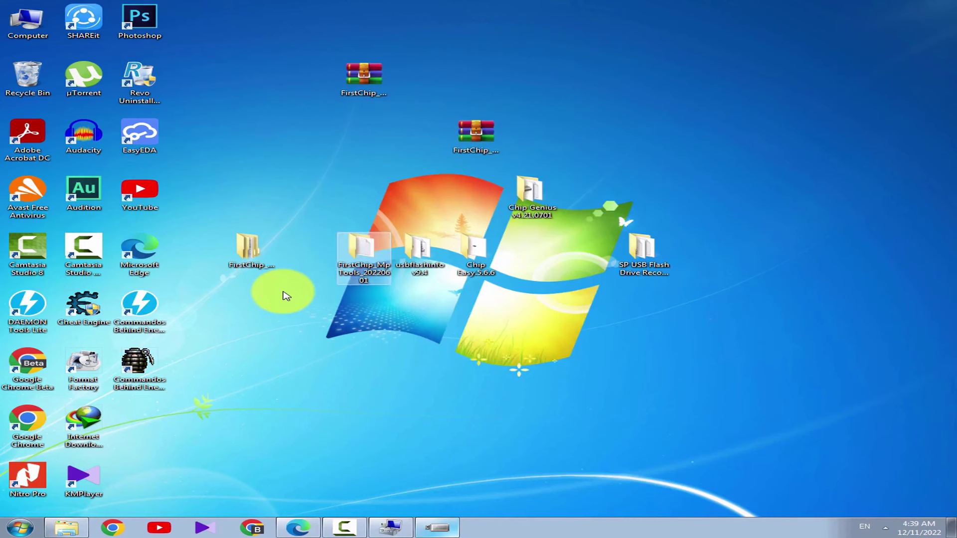
Launch the 32-bit FCMpTools as Test Rack and start reflashing the drive in slot 01
key(Return)
key(Return)
key(Down)
key(Down)
key(Down)
key(Down)
key(Down)
key(Down)
key(Down)
key(Down)
key(Down)
key(Down)
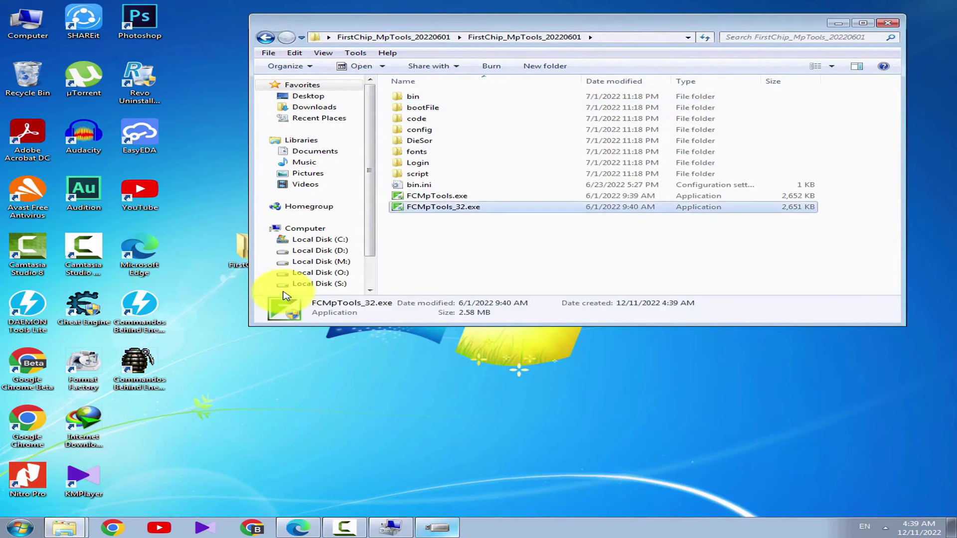
key(Return)
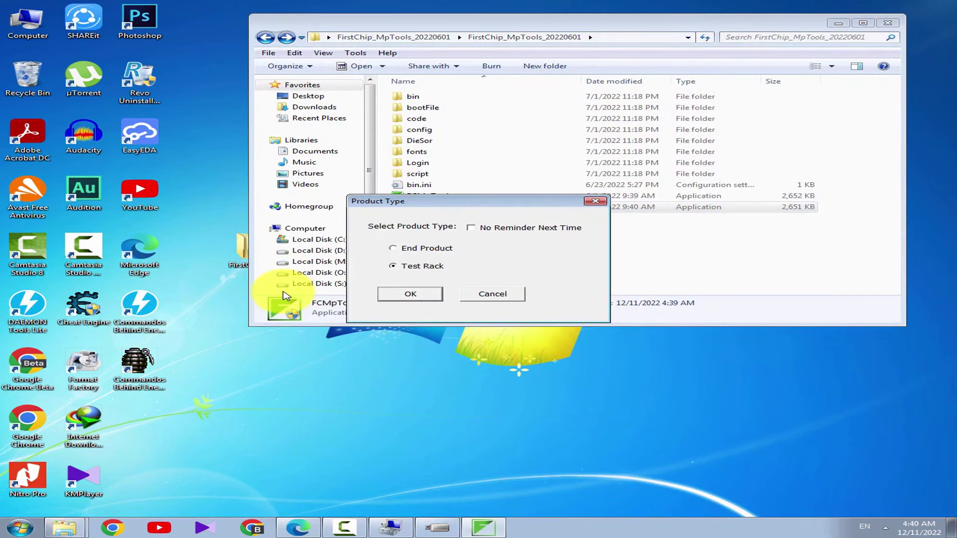
key(Return)
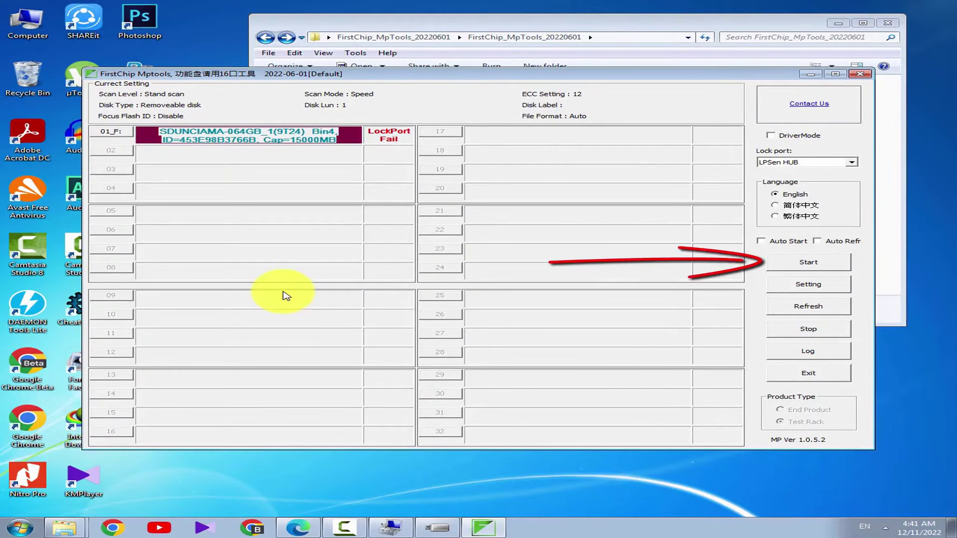
key(Return)
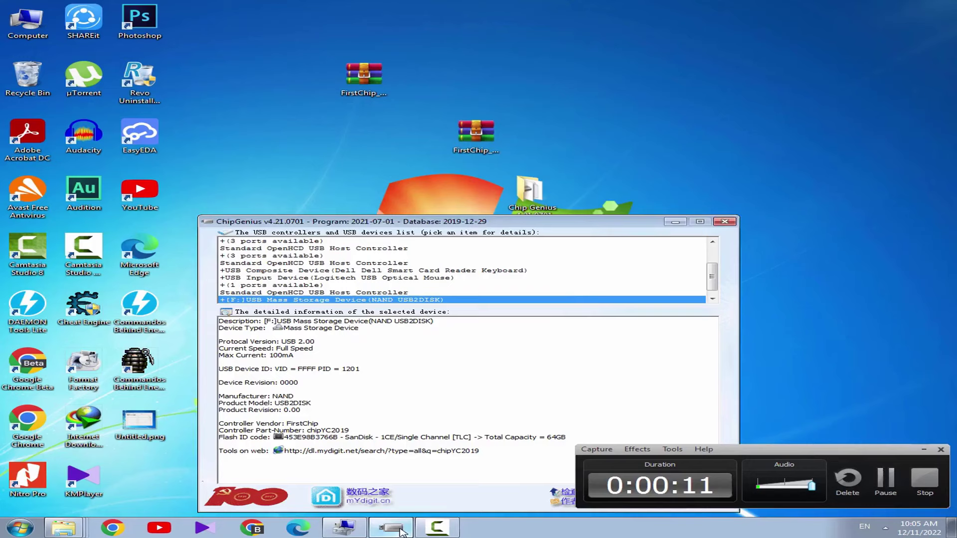
Explore the F: partition from Disk Management and bring its window forward
click(391, 528)
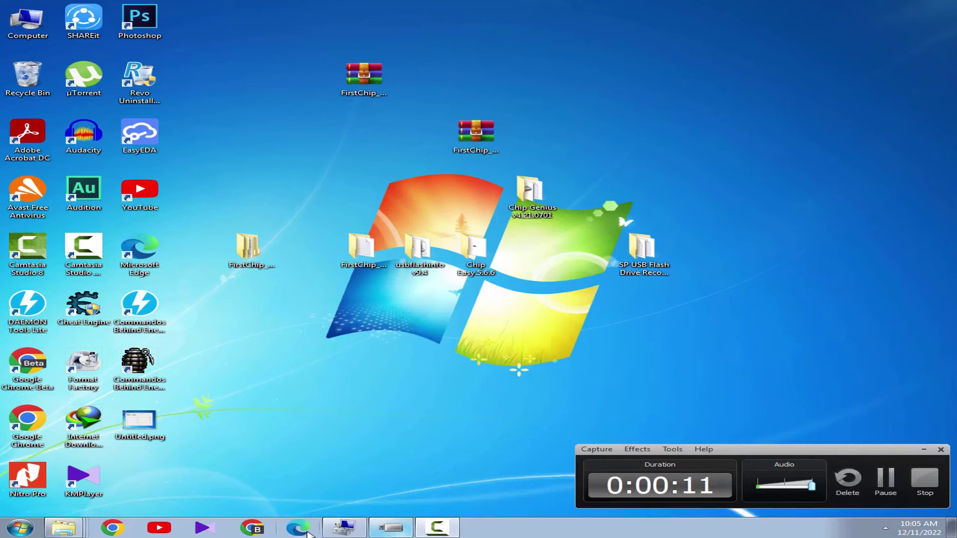
click(344, 527)
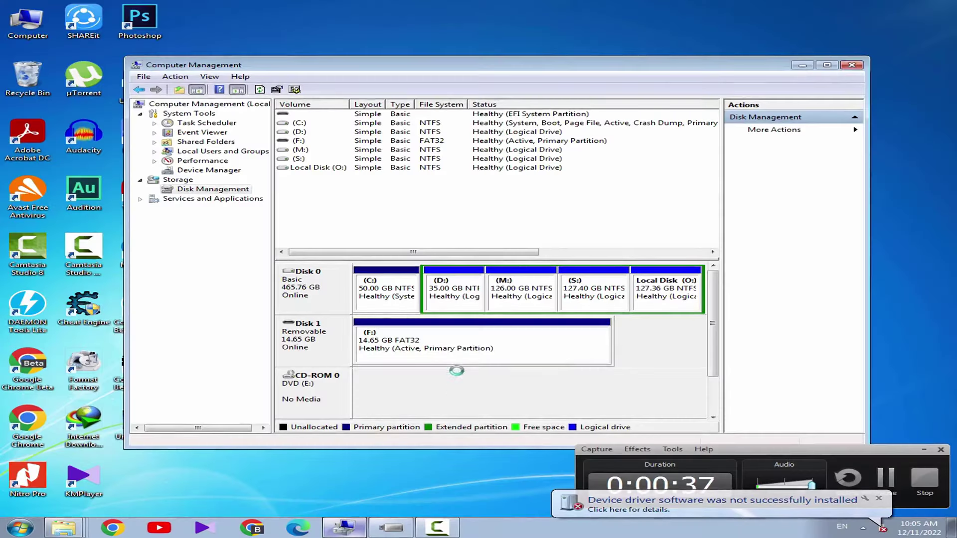
right_click(454, 355)
click(453, 340)
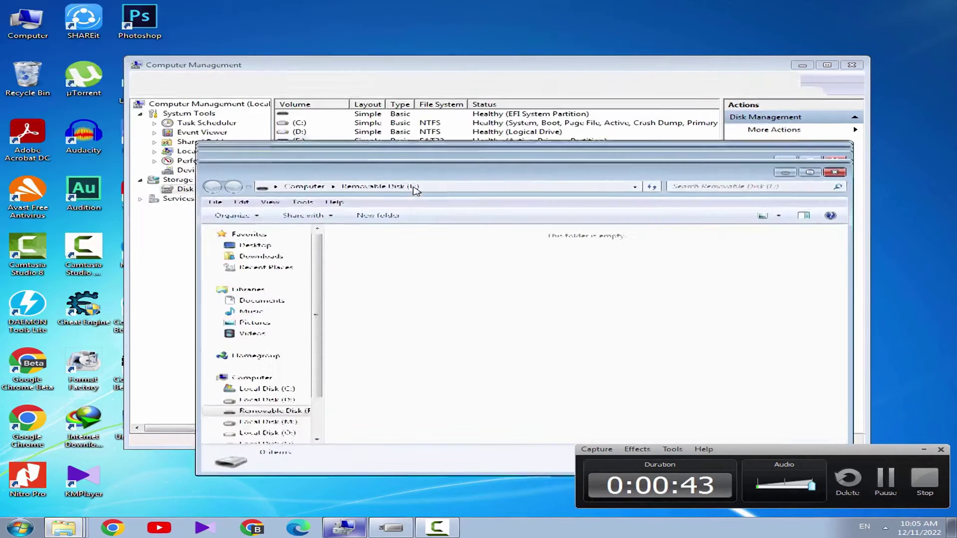
click(422, 402)
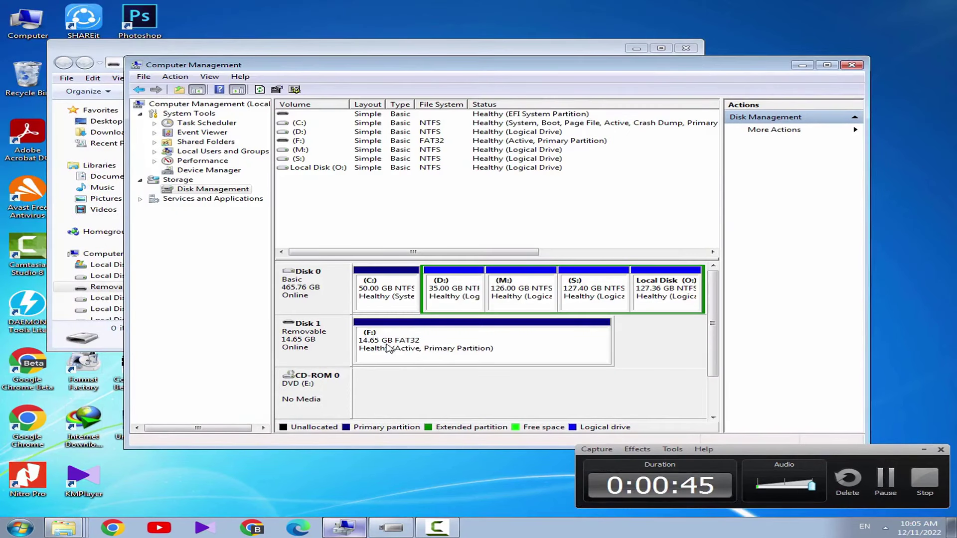
click(374, 48)
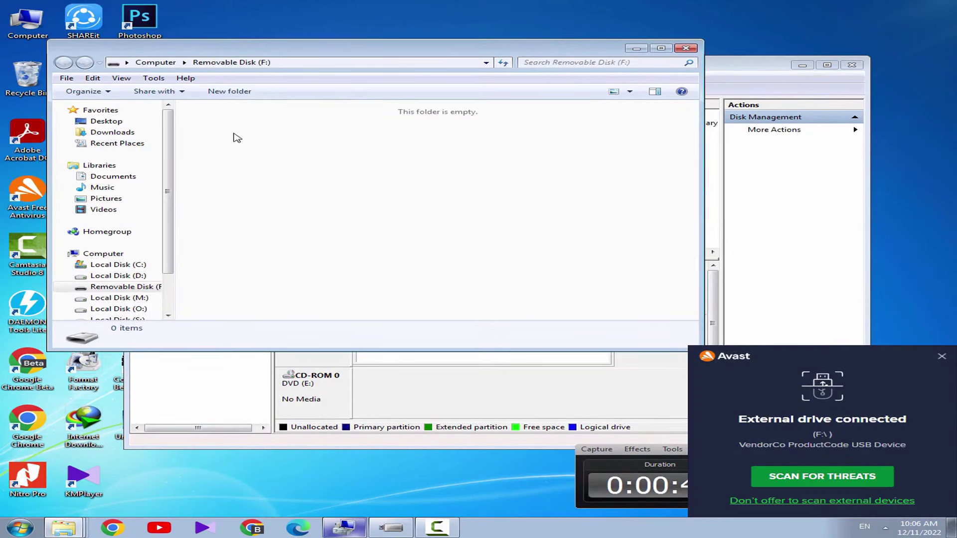
click(942, 357)
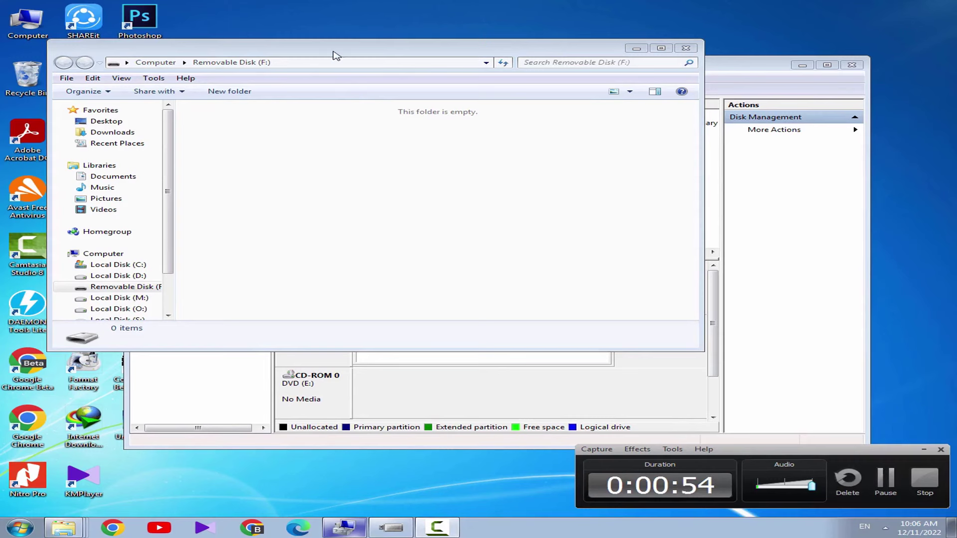
drag(334, 52, 371, 123)
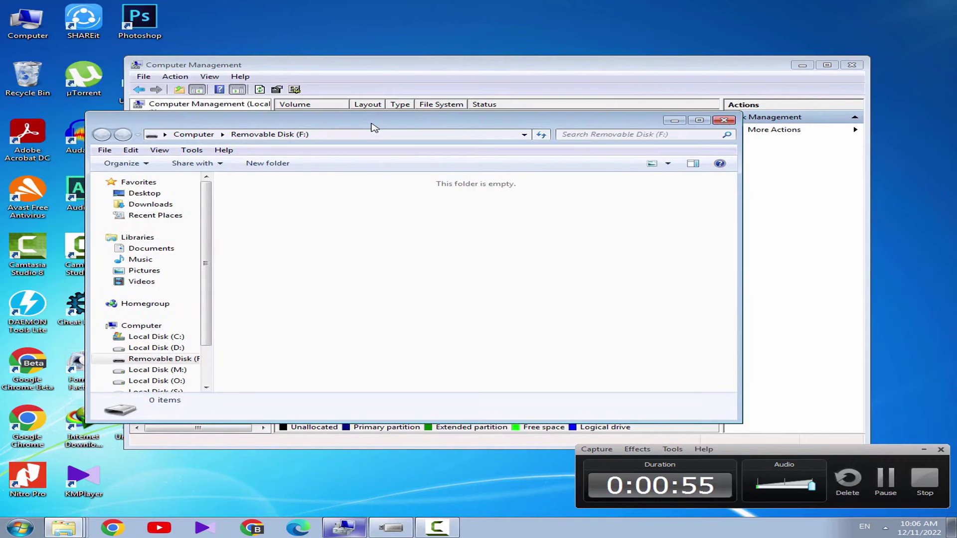
Create a folder named New folder on drive F: and open it
right_click(300, 230)
mouse_move(464, 370)
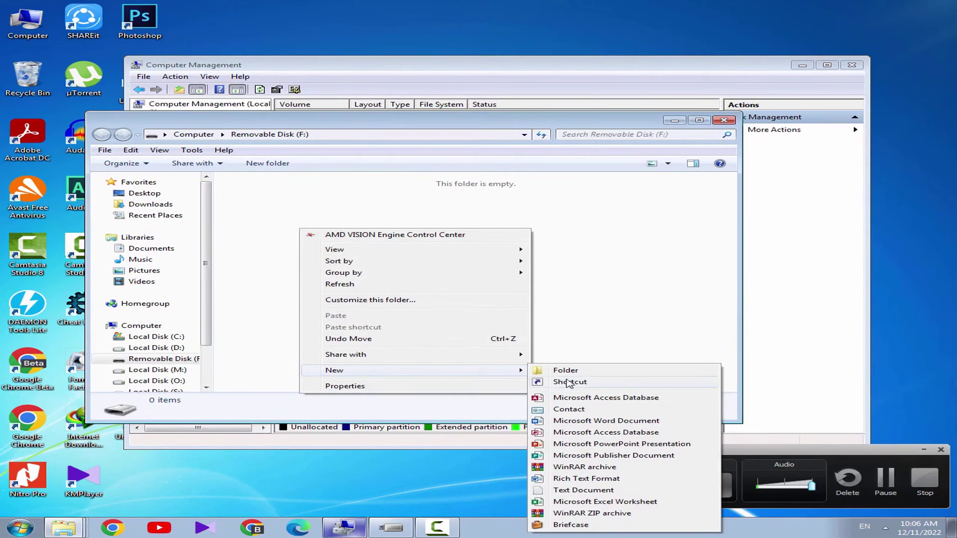
click(565, 370)
click(331, 246)
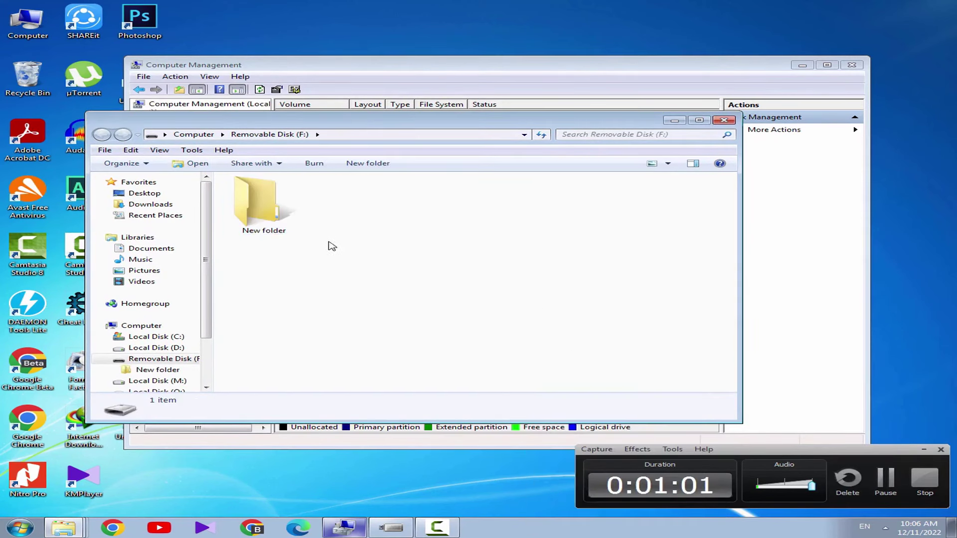
right_click(343, 238)
click(417, 294)
double_click(259, 204)
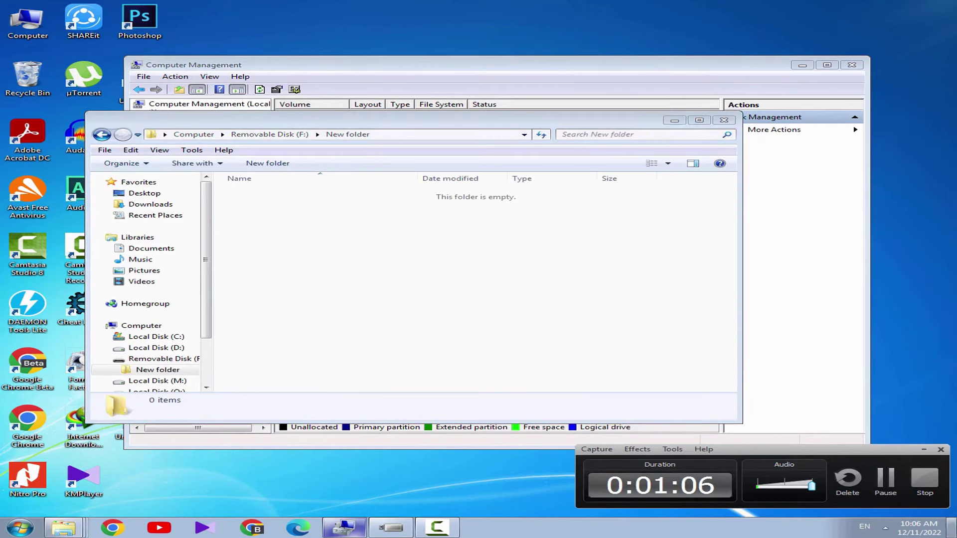
Copy both FirstChip archives from the desktop into F:\New folder
click(952, 527)
drag(487, 82, 331, 124)
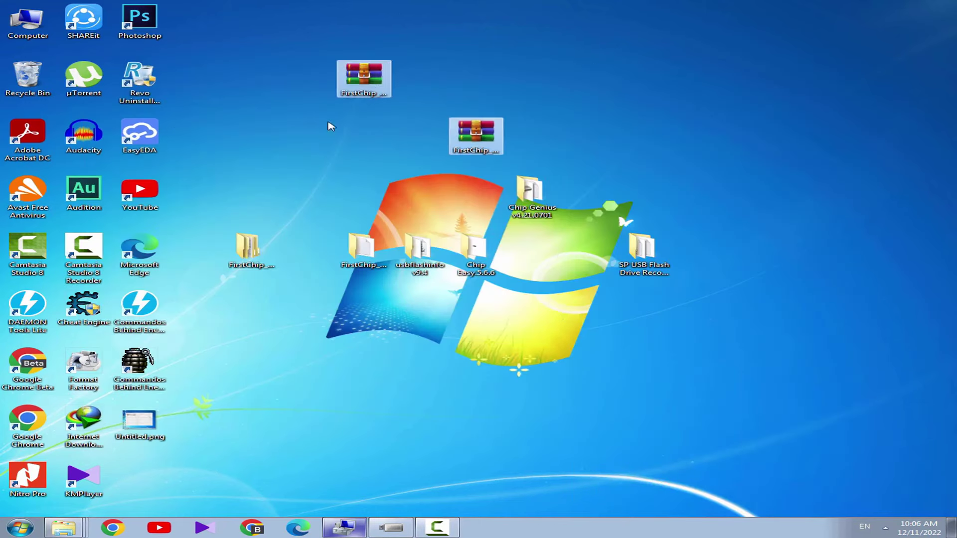
right_click(379, 76)
click(481, 304)
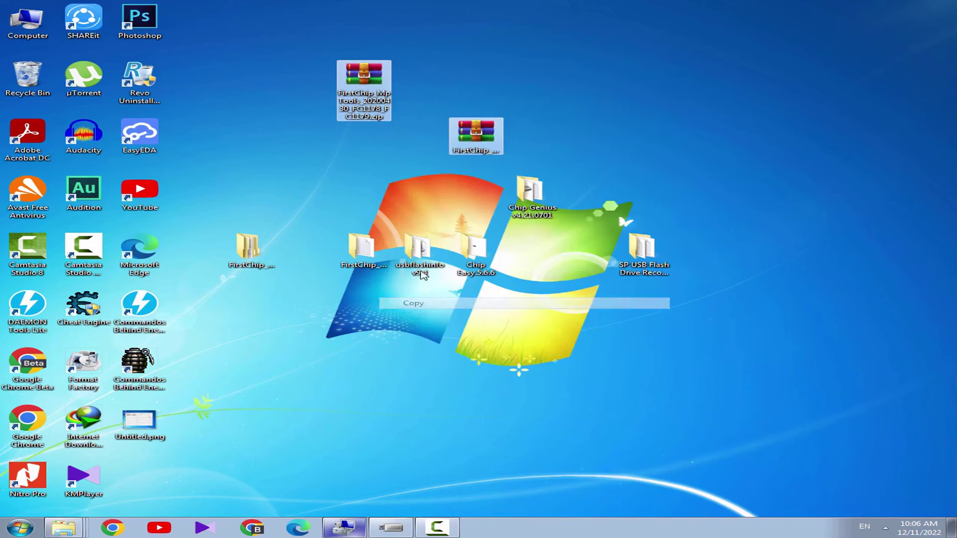
double_click(21, 28)
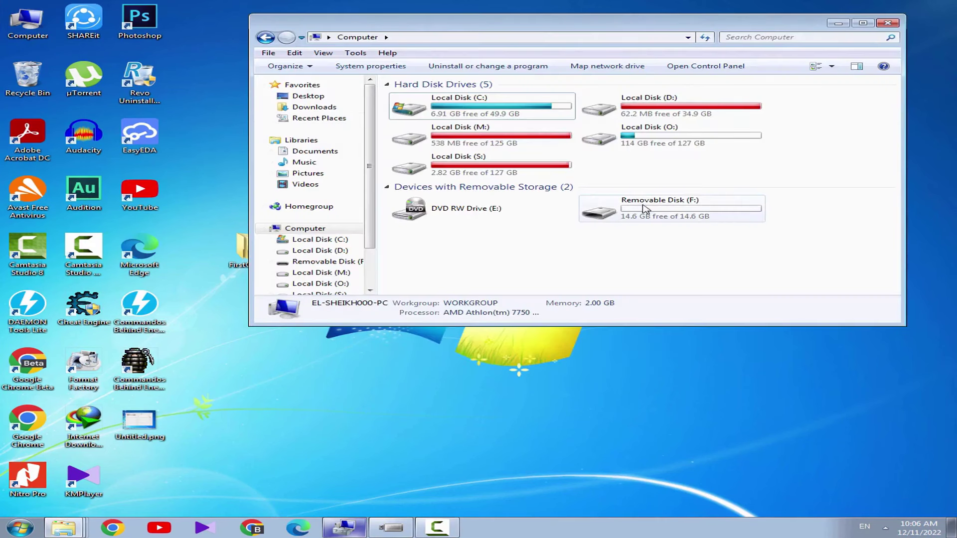
click(654, 220)
double_click(655, 219)
double_click(419, 107)
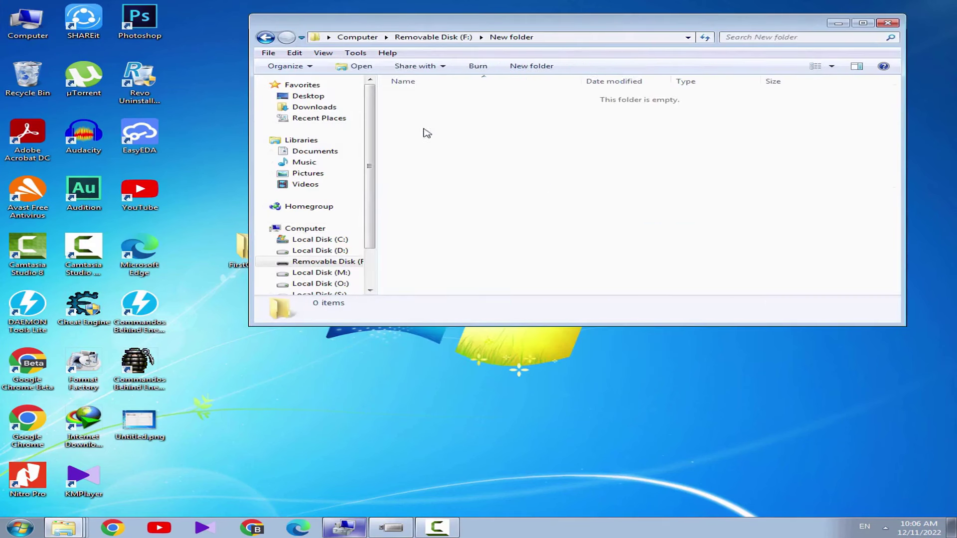
right_click(480, 185)
click(521, 270)
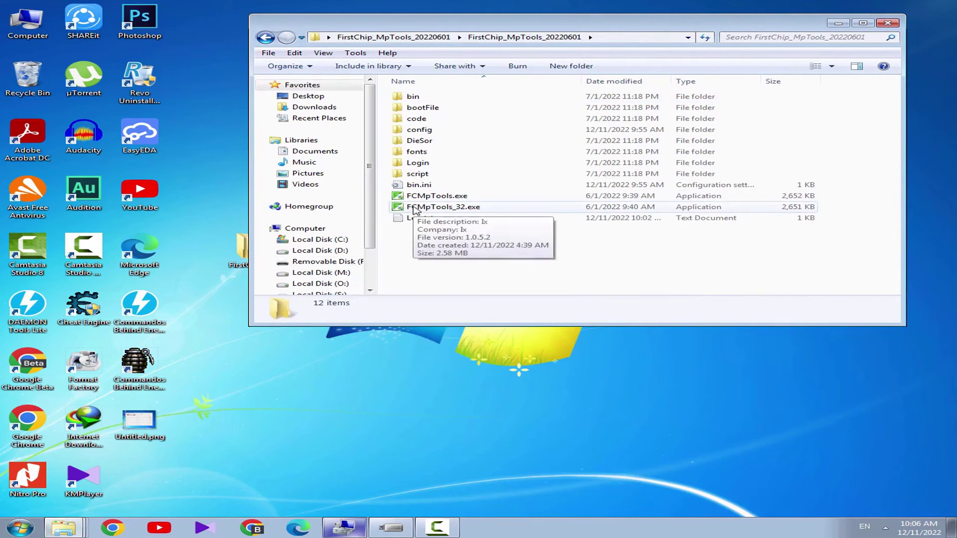
Launch FCMpTools_32.exe as End Product, confirm Yes, and enter Setting past the password prompt
double_click(415, 207)
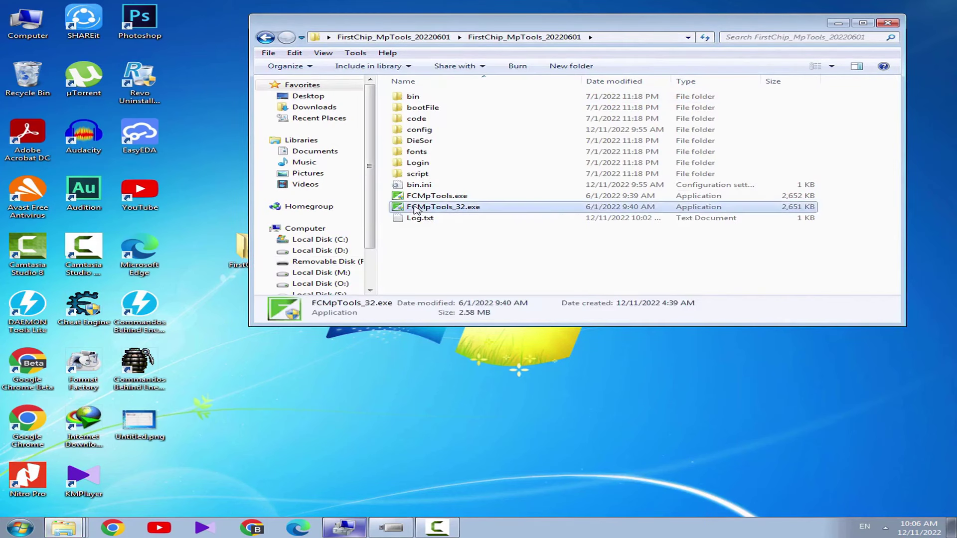
double_click(415, 207)
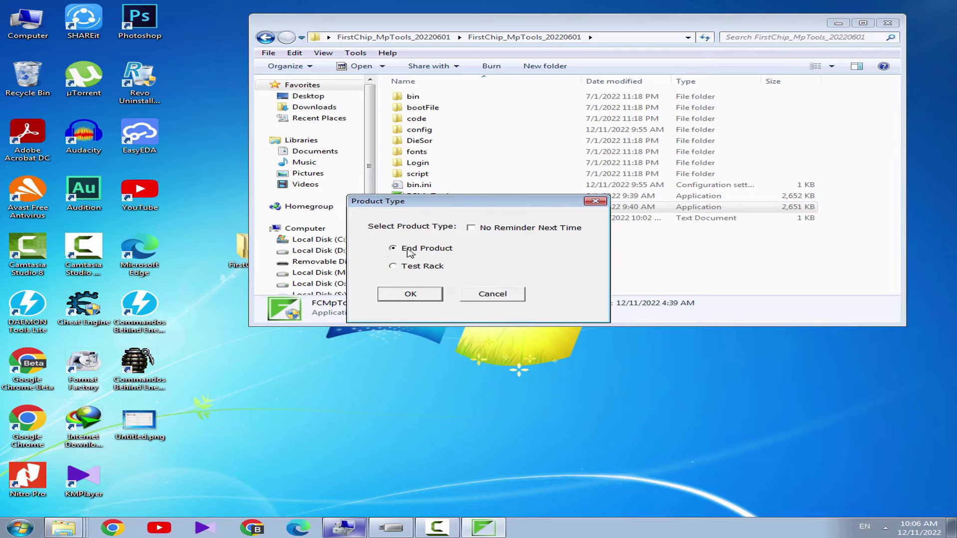
click(429, 298)
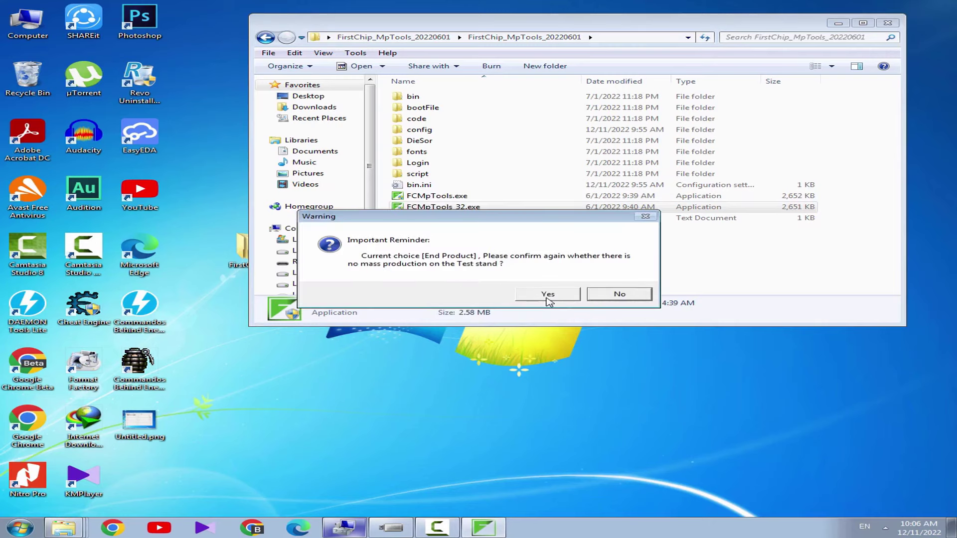
click(549, 295)
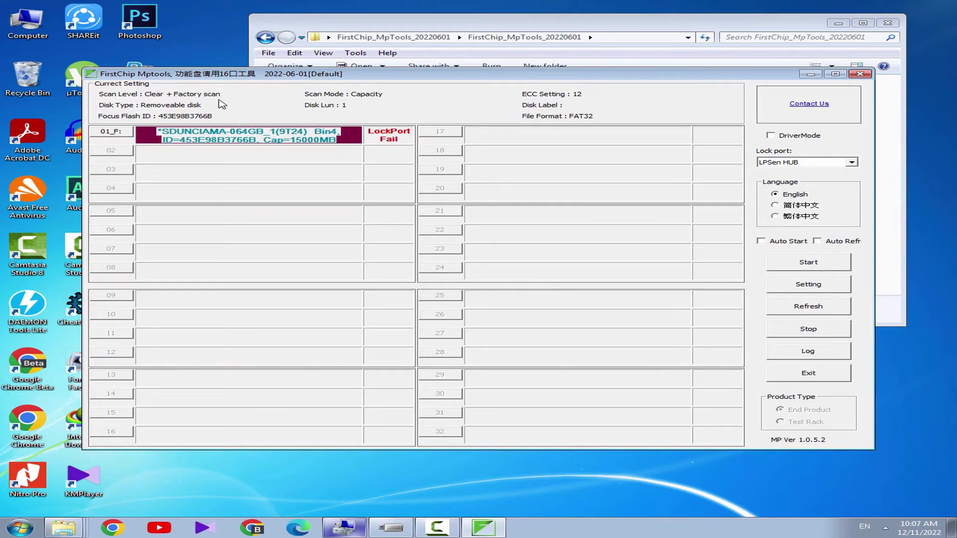
click(809, 284)
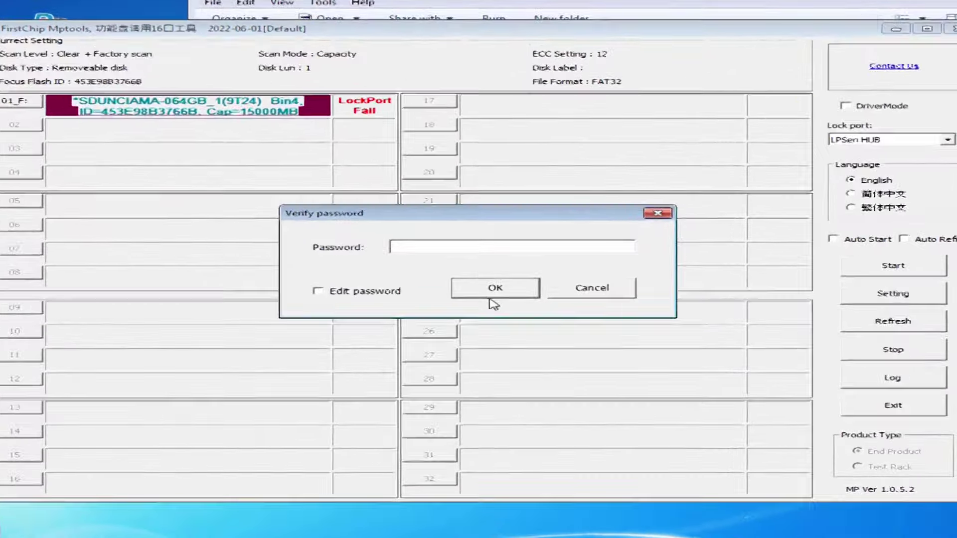
click(494, 303)
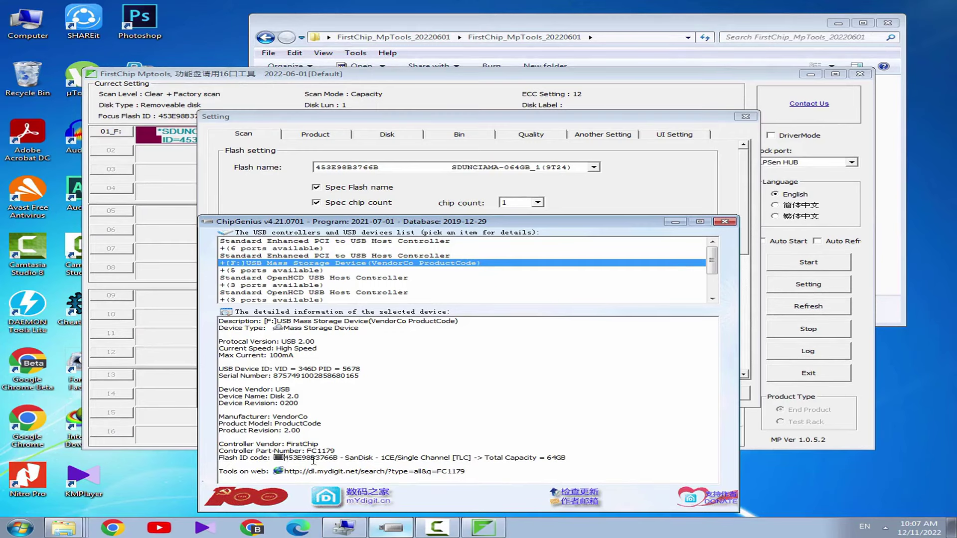
Note the flash ID, keep Scan Level 4 - Clear + Factory scan, then inspect drive F:
drag(285, 458, 344, 463)
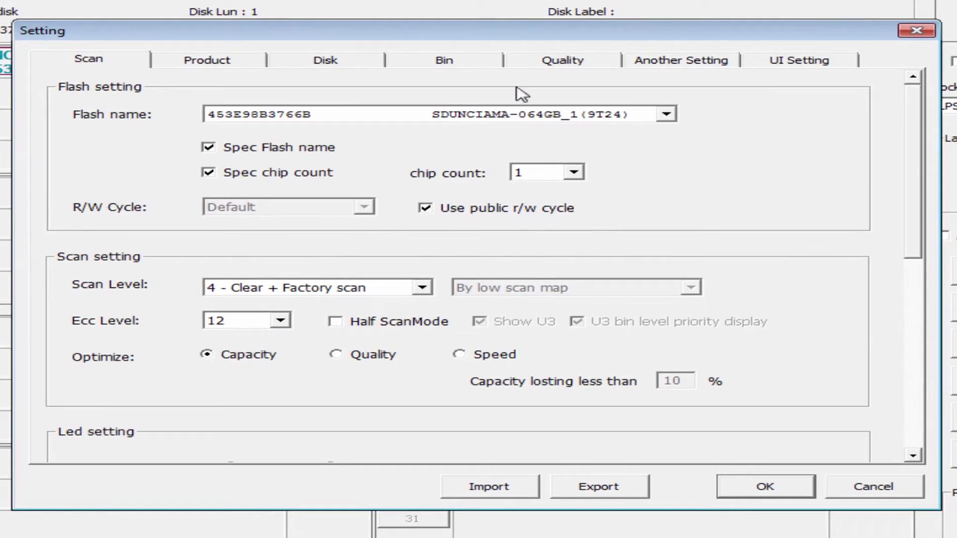
click(422, 288)
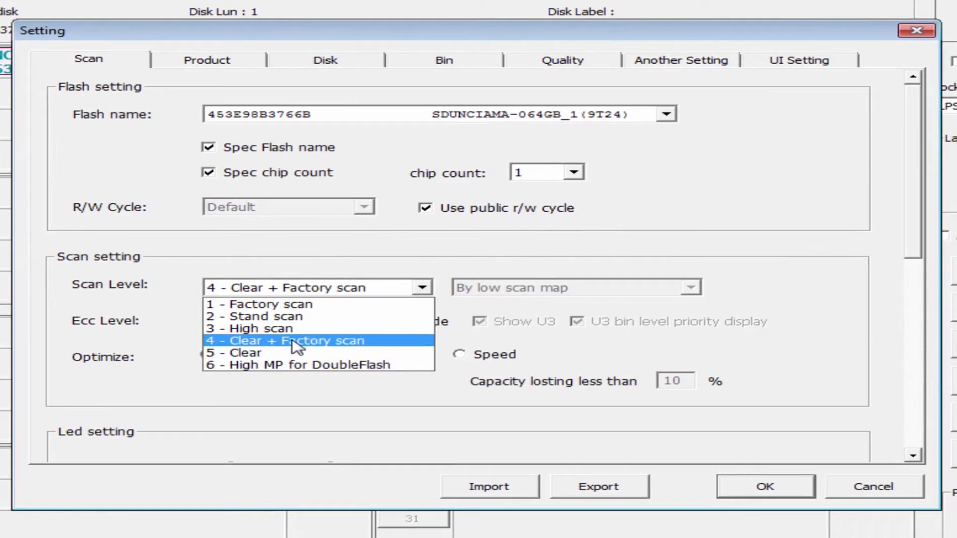
click(424, 287)
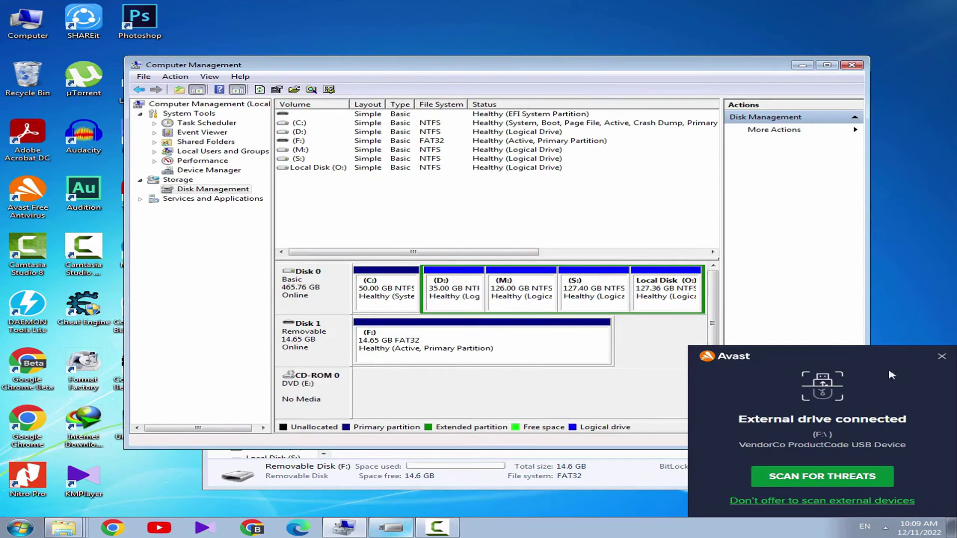
click(942, 356)
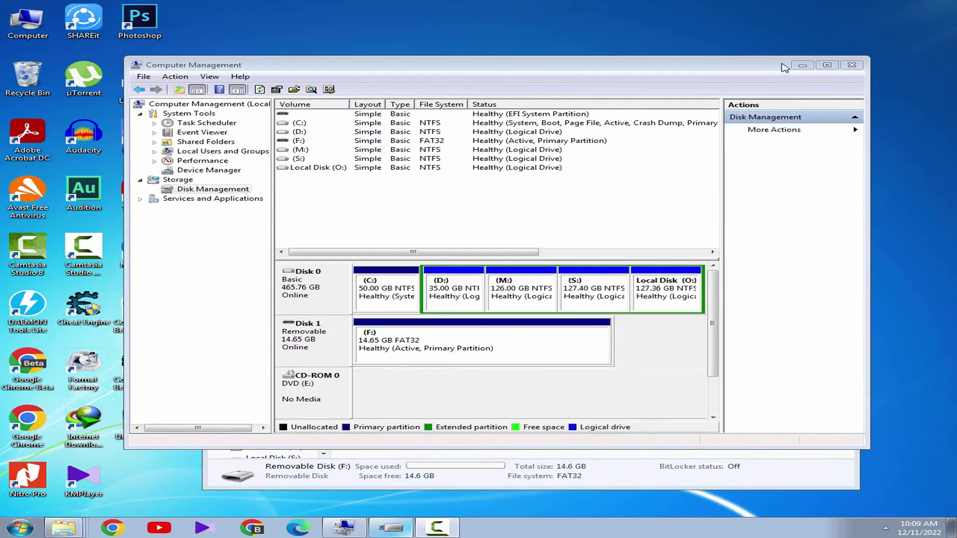
click(803, 65)
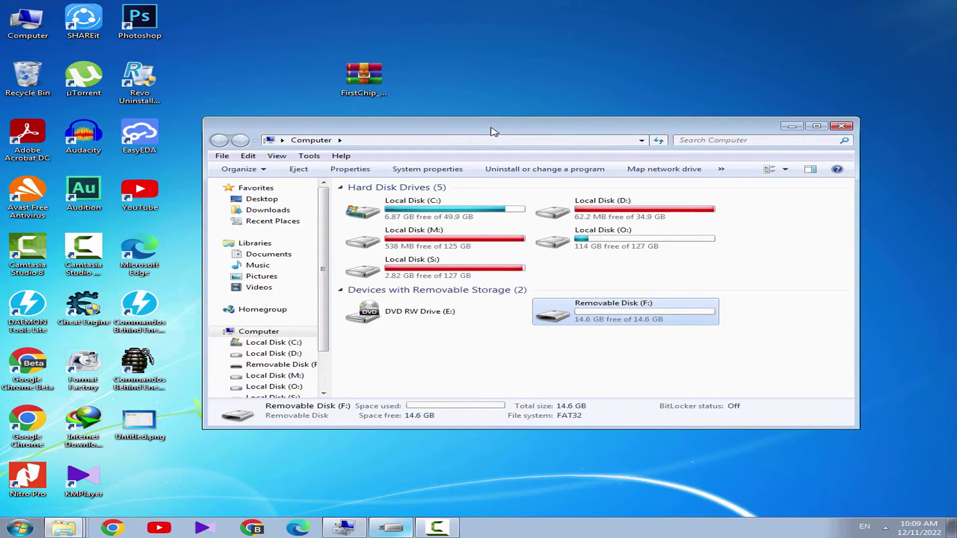